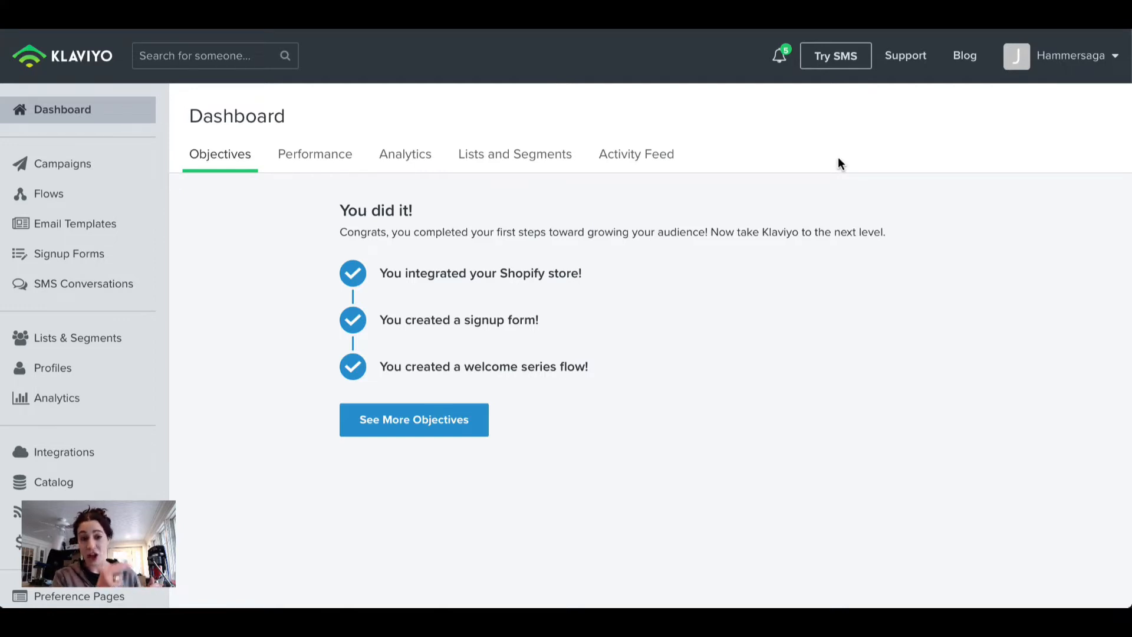
pyautogui.click(1081, 59)
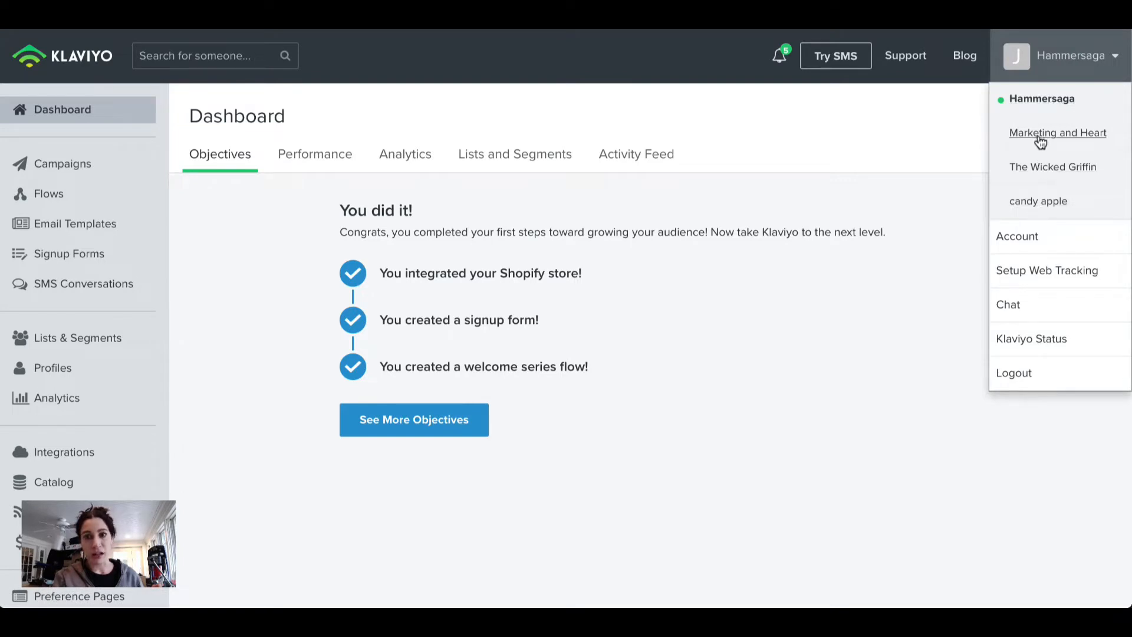
pyautogui.click(1091, 61)
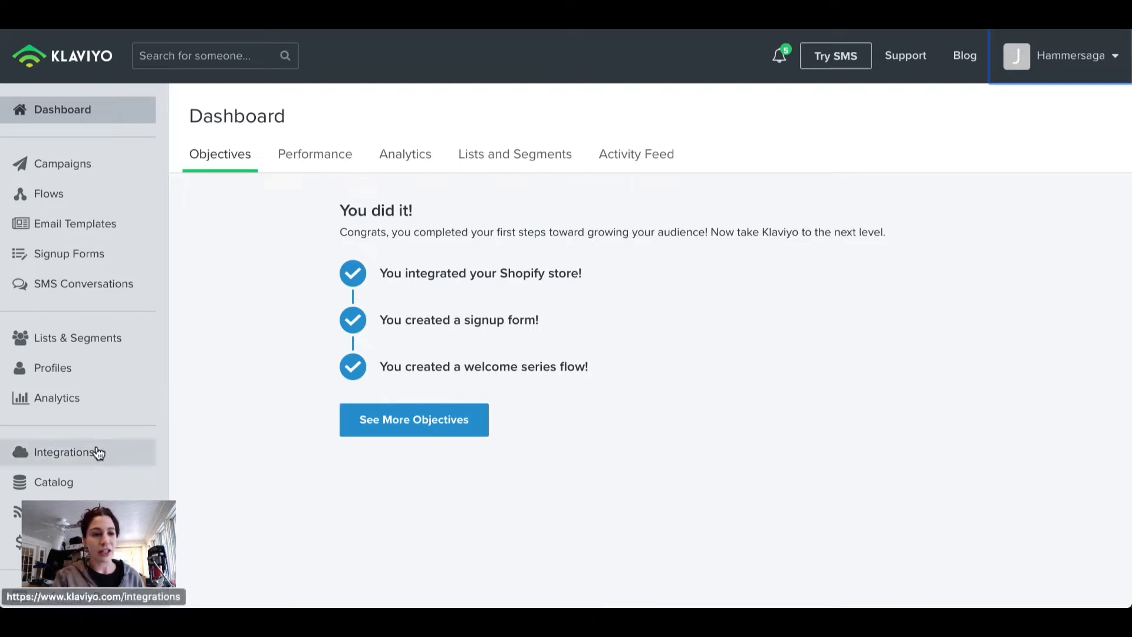
# - Open the account's integrations and filter the enabled ones by the eCommerce category
pyautogui.click(80, 456)
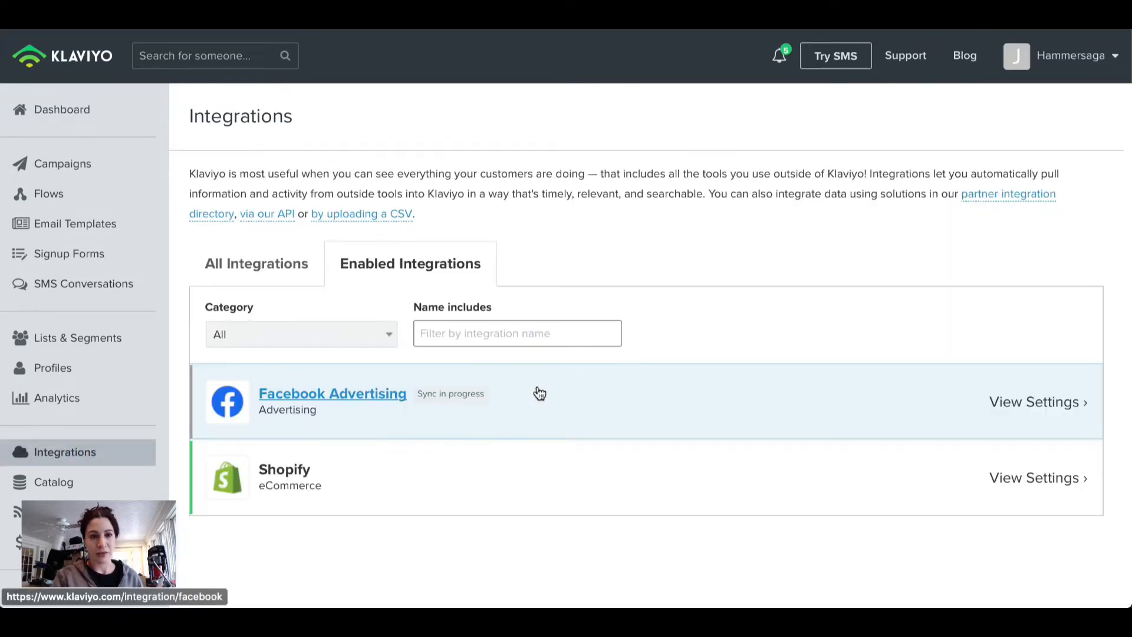
pyautogui.scroll(-1, 539, 392)
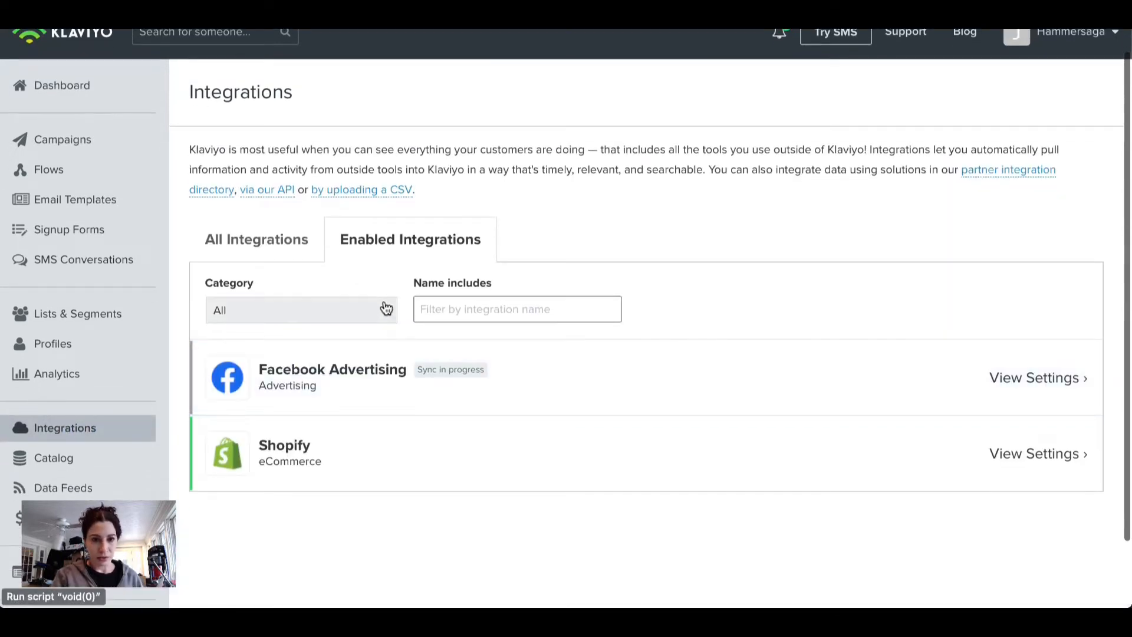
pyautogui.click(387, 309)
pyautogui.click(356, 415)
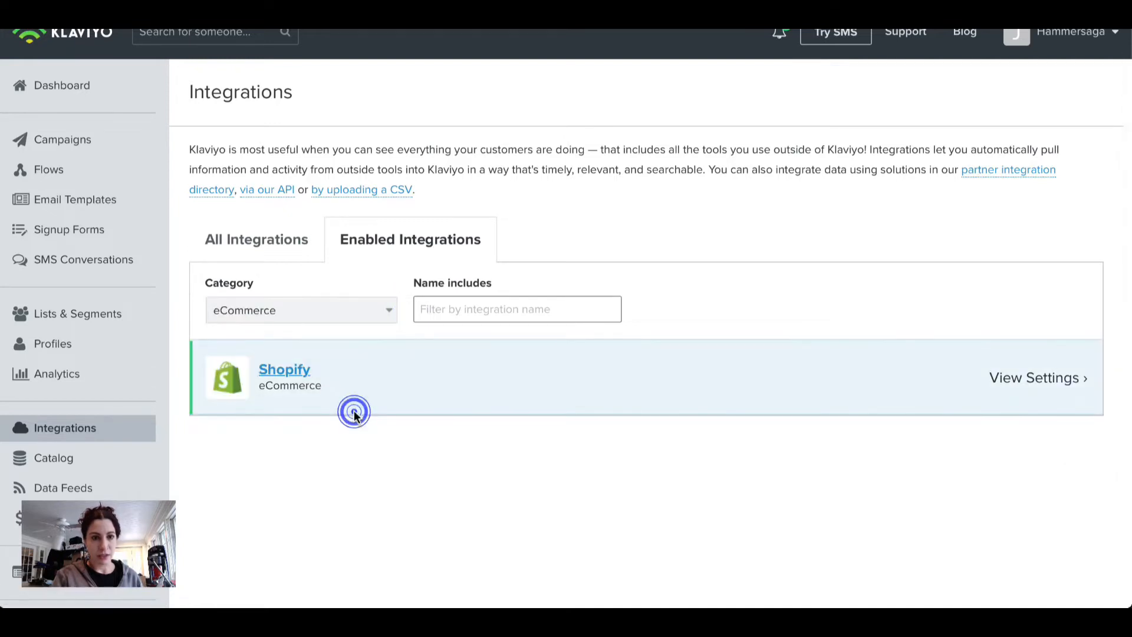
pyautogui.scroll(-1, 552, 406)
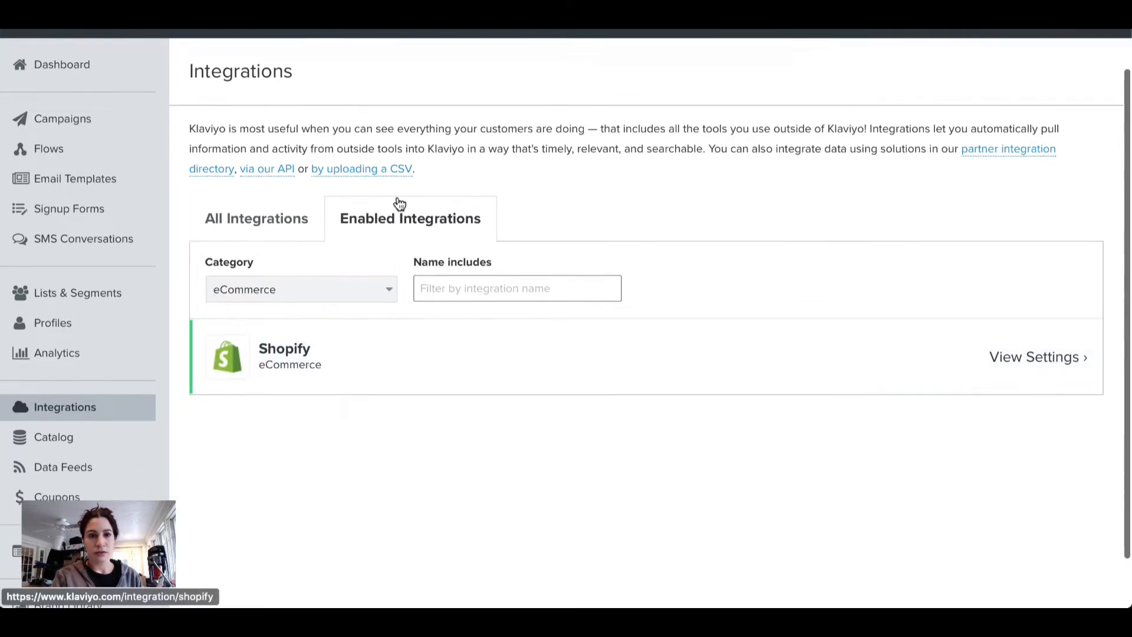
# - Review the complete list of available eCommerce integrations, including those not yet enabled
pyautogui.click(270, 224)
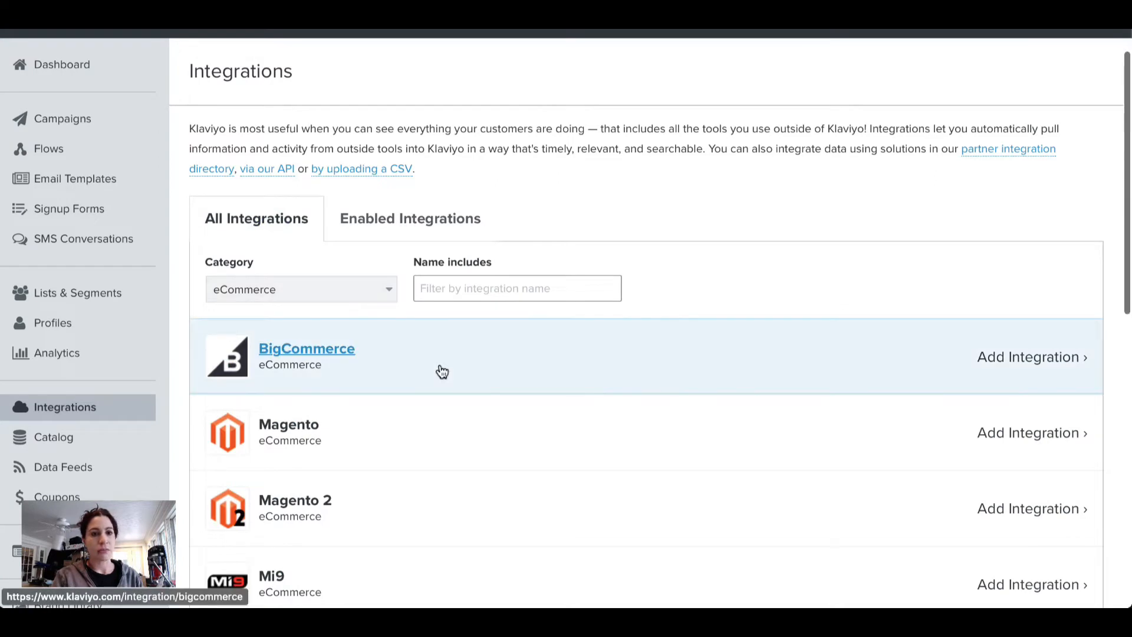
pyautogui.scroll(-1, 441, 372)
pyautogui.scroll(-2, 441, 372)
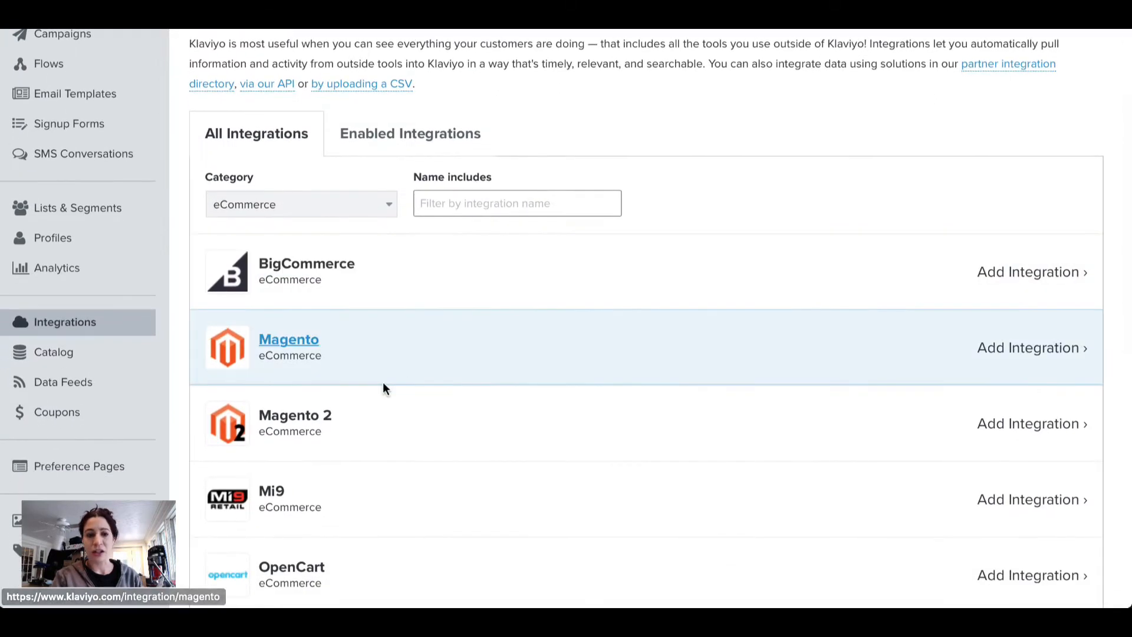
pyautogui.scroll(-10, 388, 425)
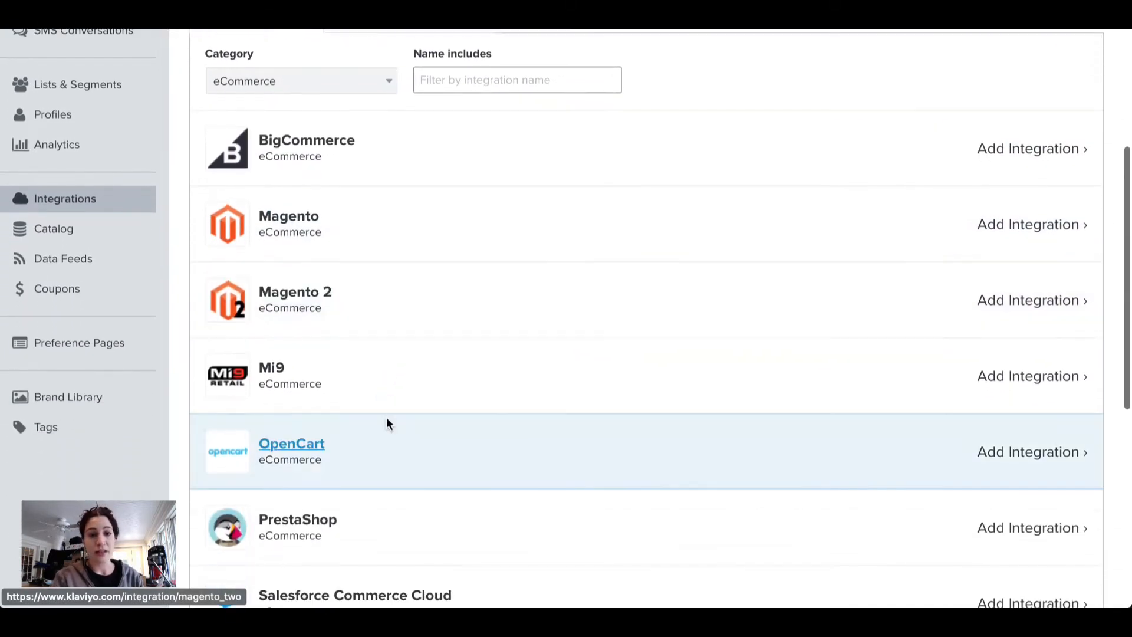
pyautogui.scroll(-7, 386, 420)
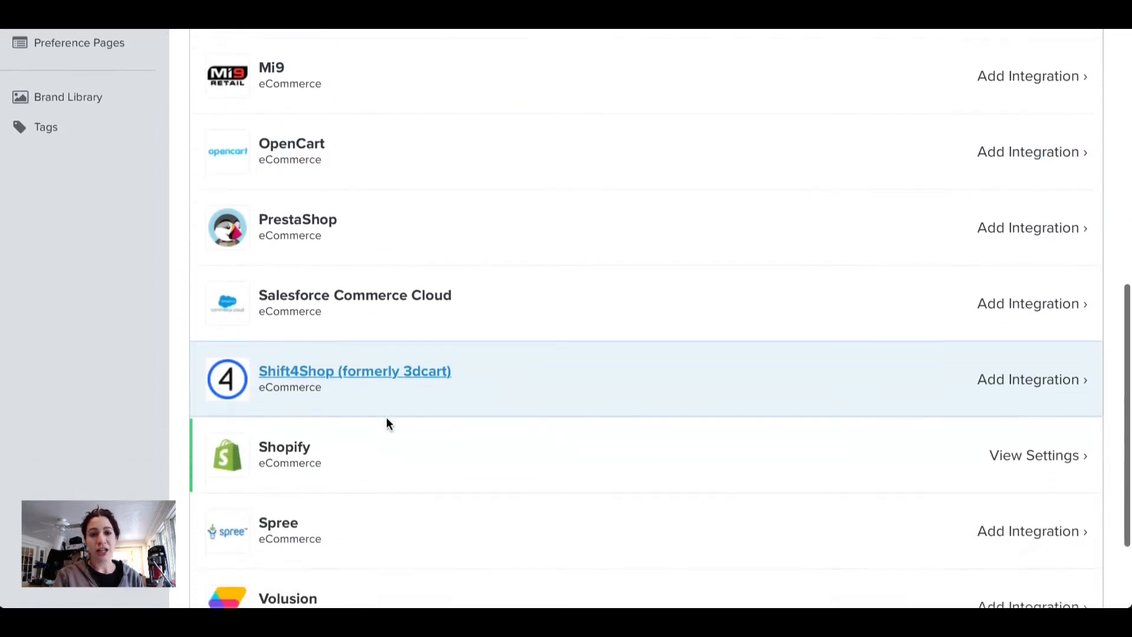
pyautogui.scroll(-2, 387, 423)
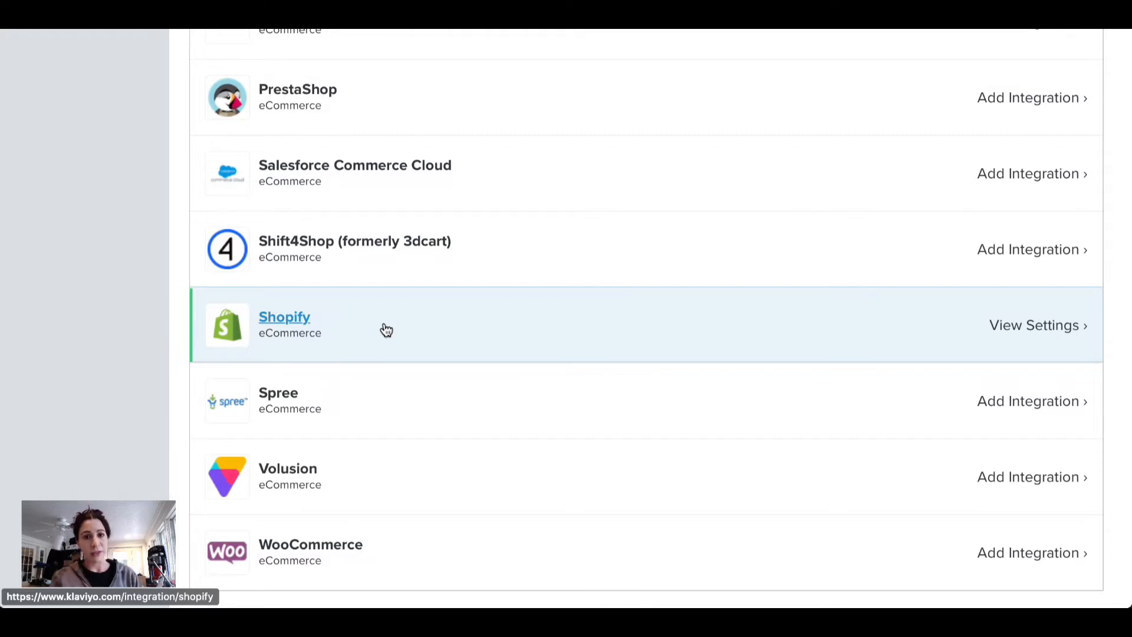
pyautogui.scroll(10, 384, 329)
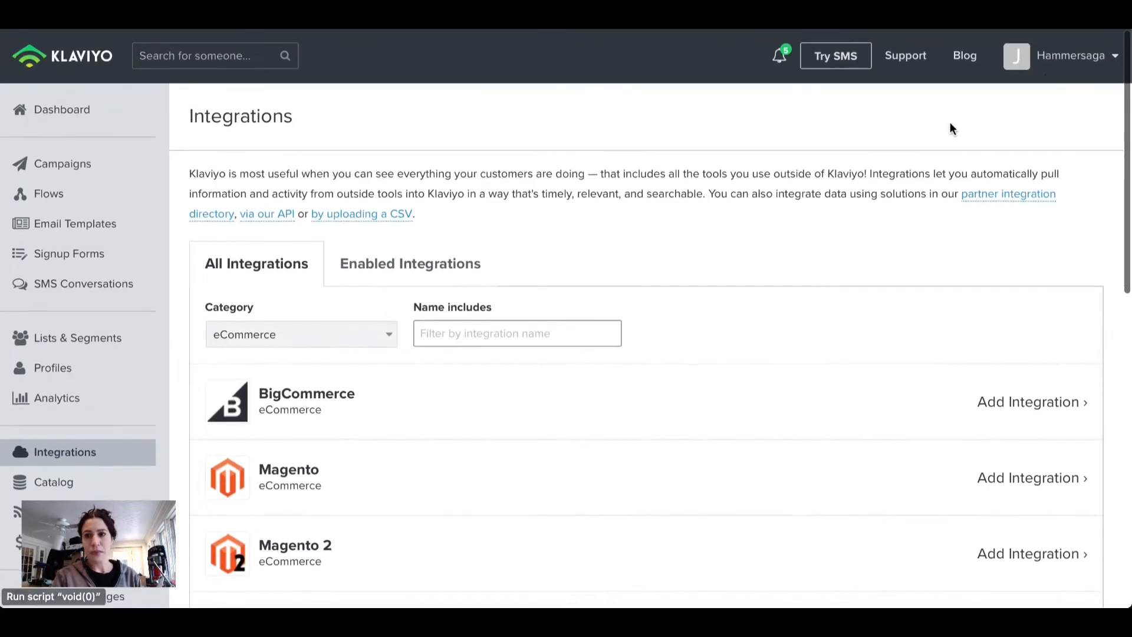
# - Open the organization's contact information in the account settings
pyautogui.click(1079, 68)
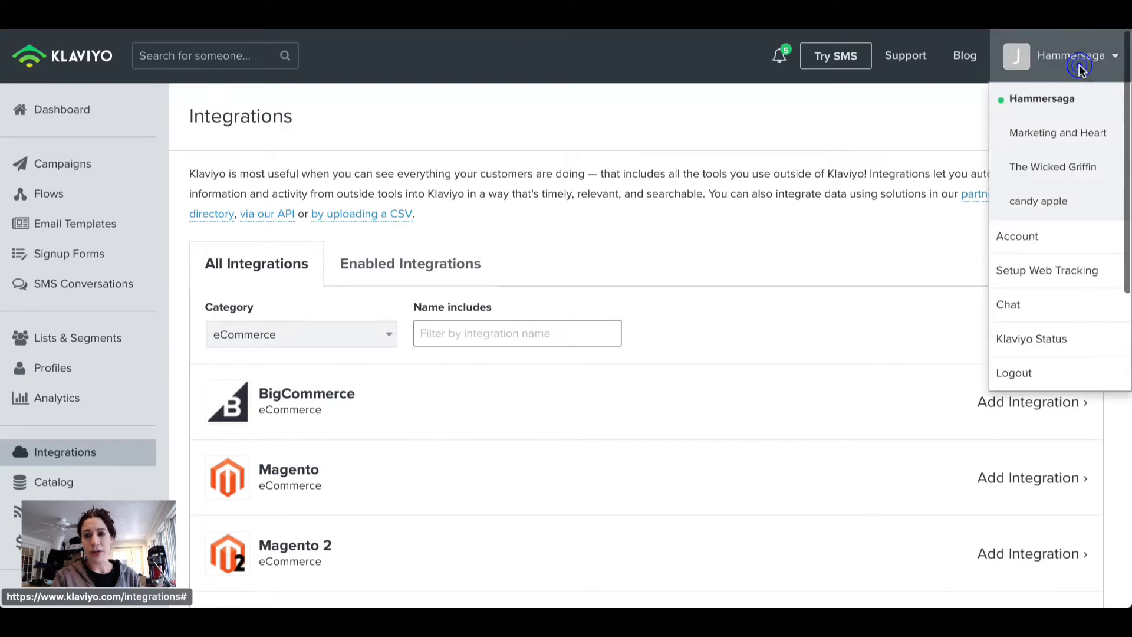
pyautogui.click(1023, 242)
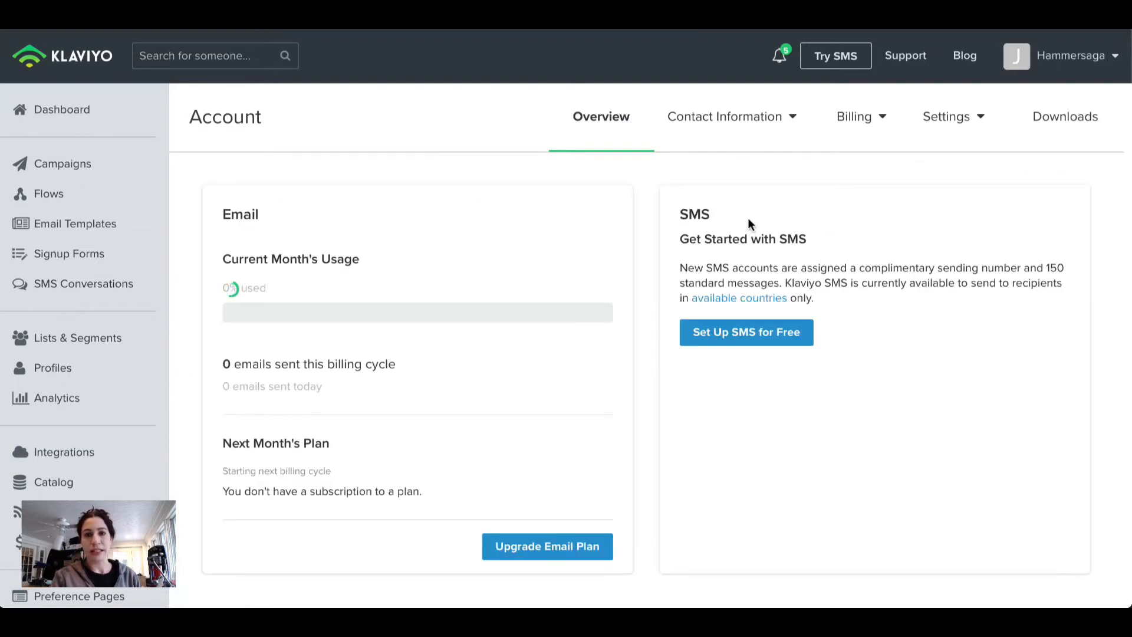
pyautogui.click(754, 118)
pyautogui.click(715, 195)
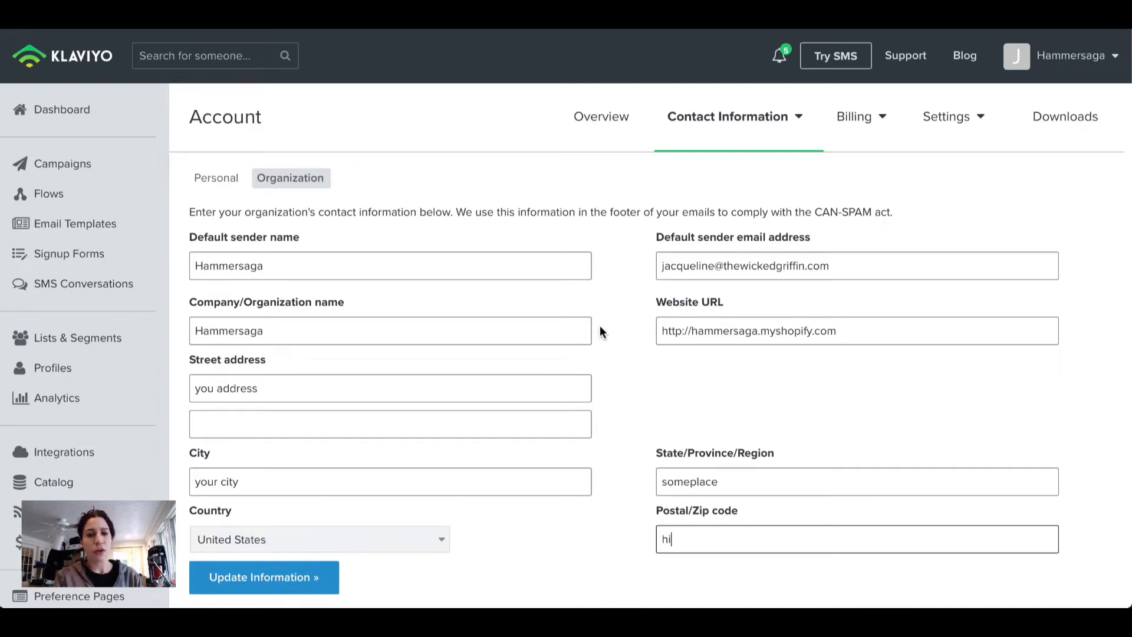
# - Review the organization's address, timezone, industry and currency symbol settings
pyautogui.scroll(-6, 600, 331)
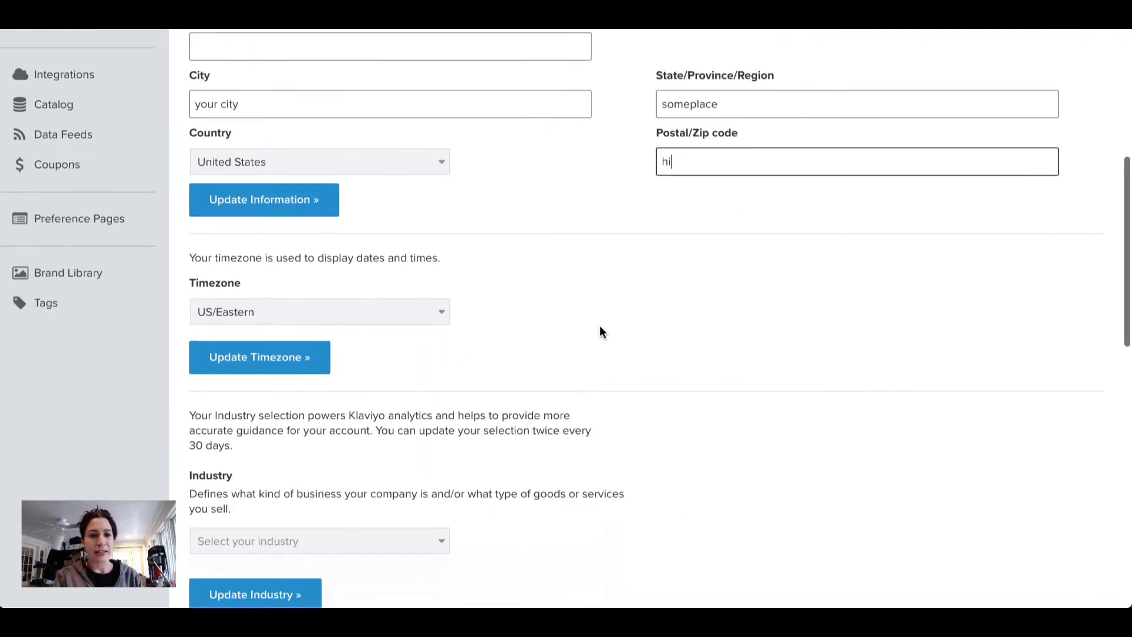
pyautogui.scroll(-8, 599, 331)
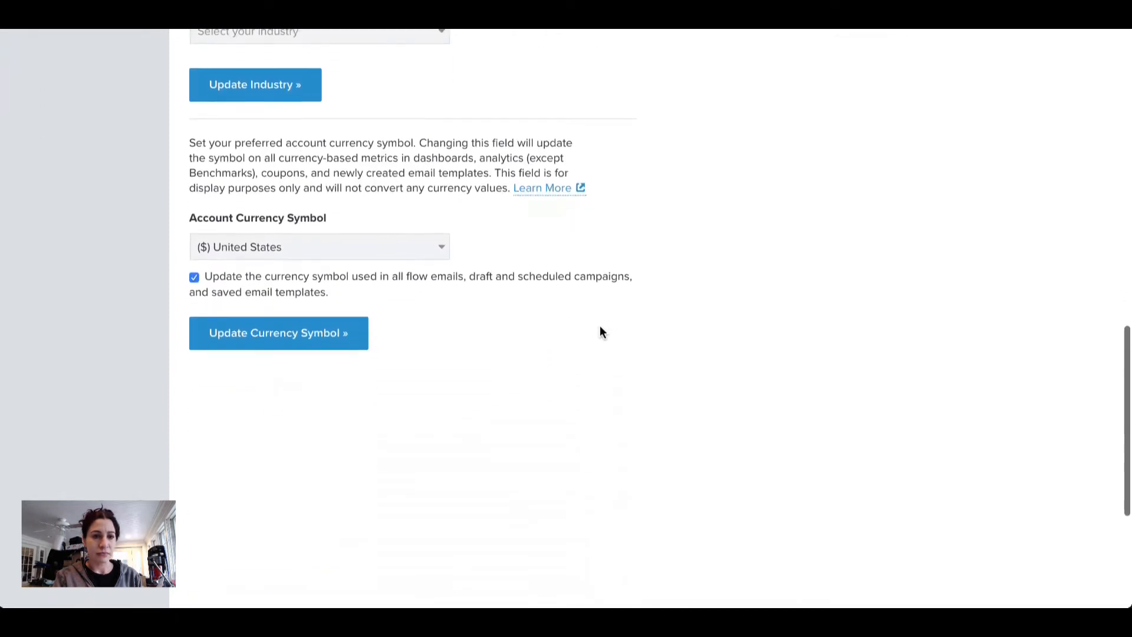
pyautogui.scroll(-5, 600, 331)
pyautogui.scroll(12, 600, 331)
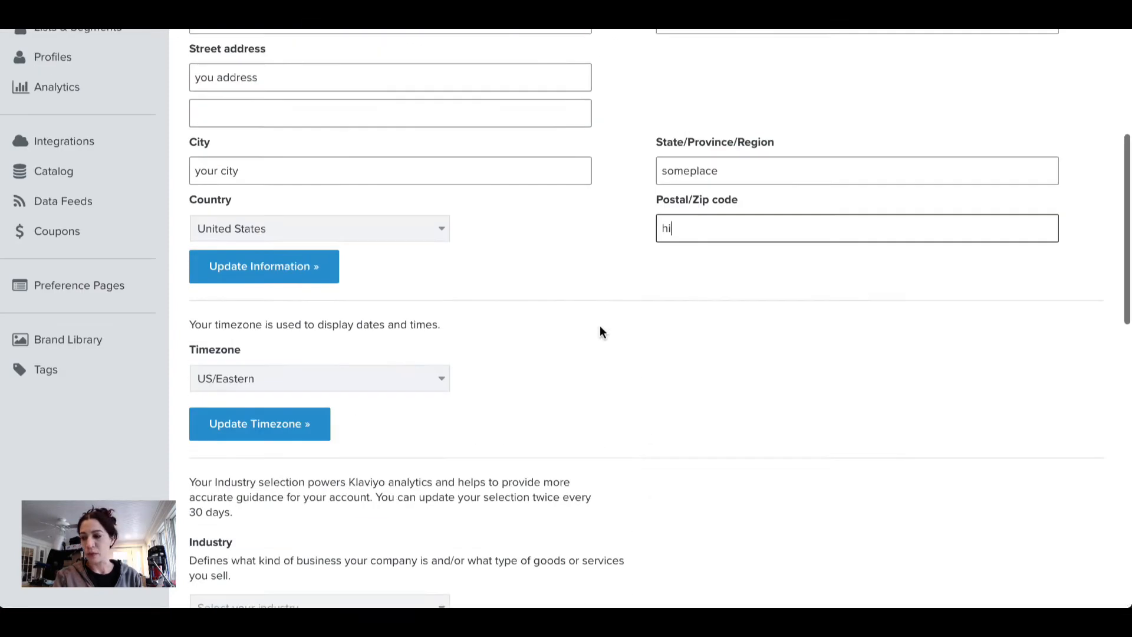
pyautogui.scroll(6, 600, 331)
pyautogui.scroll(-1, 420, 296)
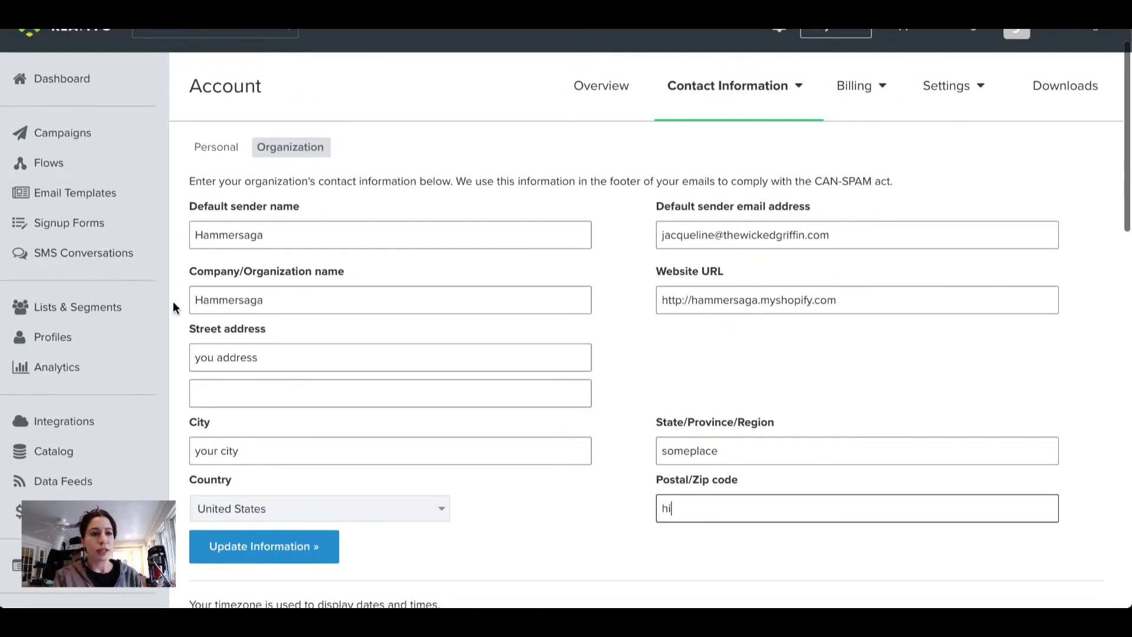
# - Create a new list named "test" in Lists & Segments
pyautogui.click(69, 312)
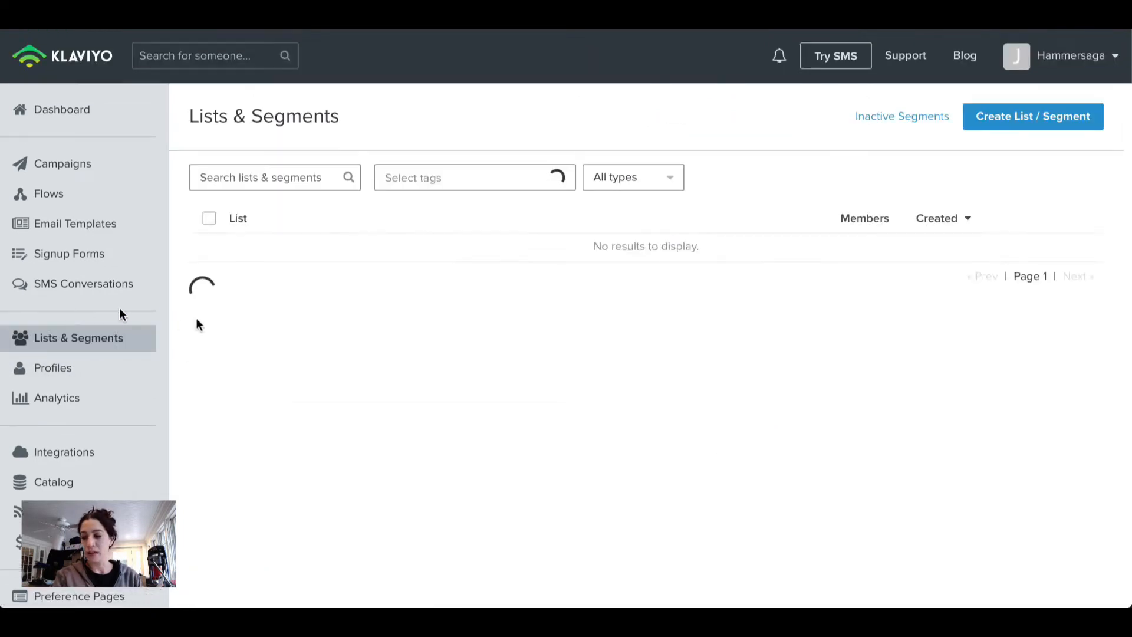
pyautogui.click(1022, 121)
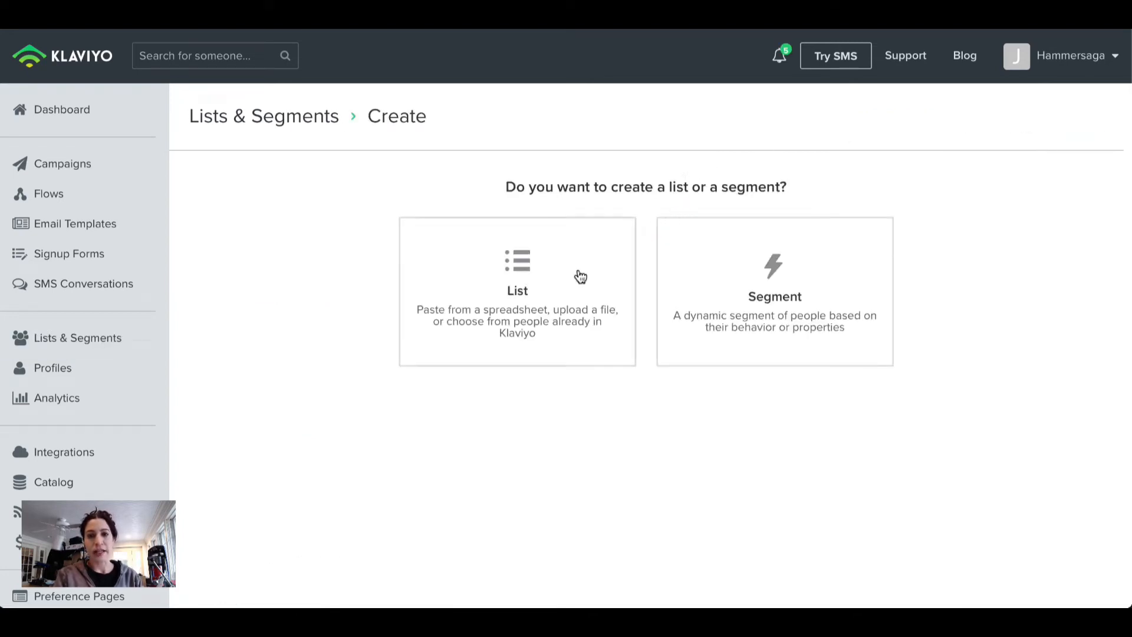
pyautogui.click(550, 278)
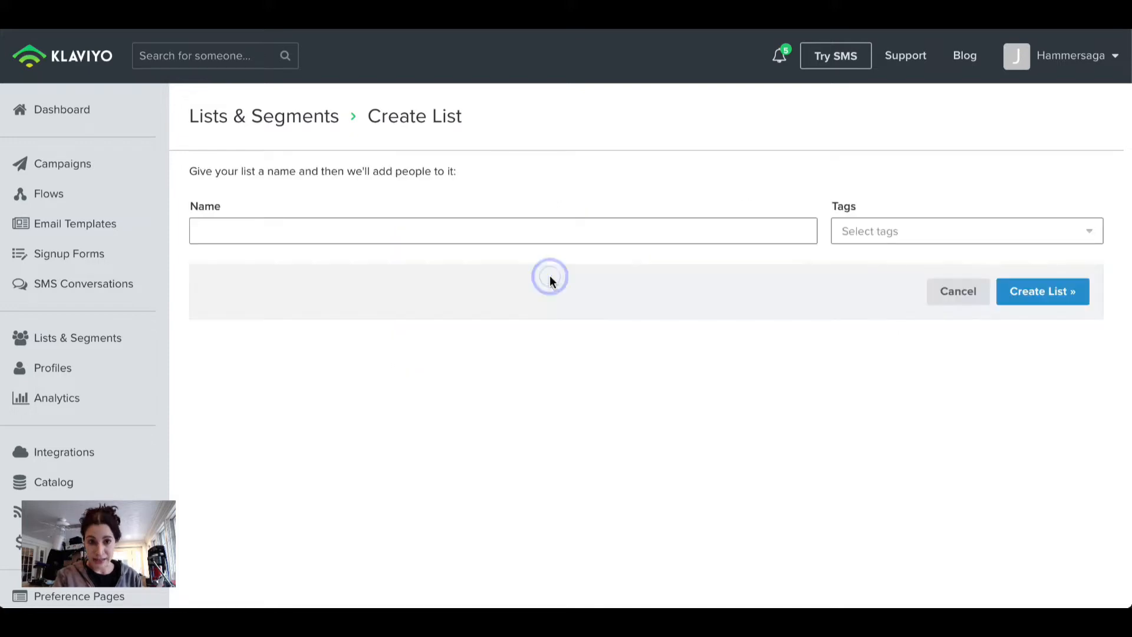
pyautogui.click(548, 236)
pyautogui.write('test')
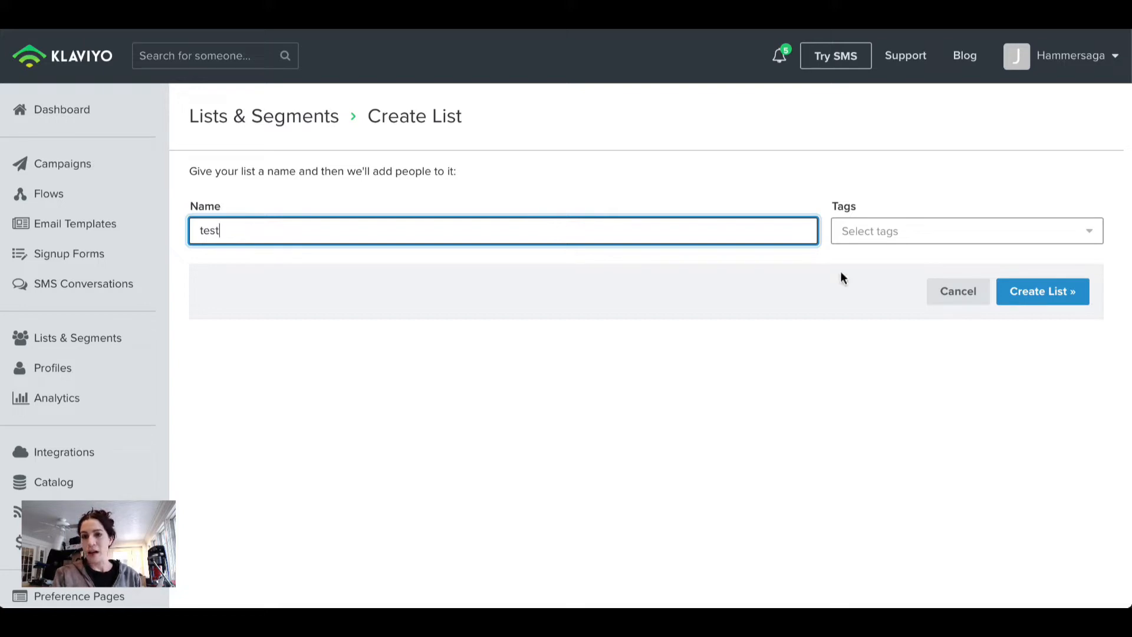
pyautogui.click(1045, 292)
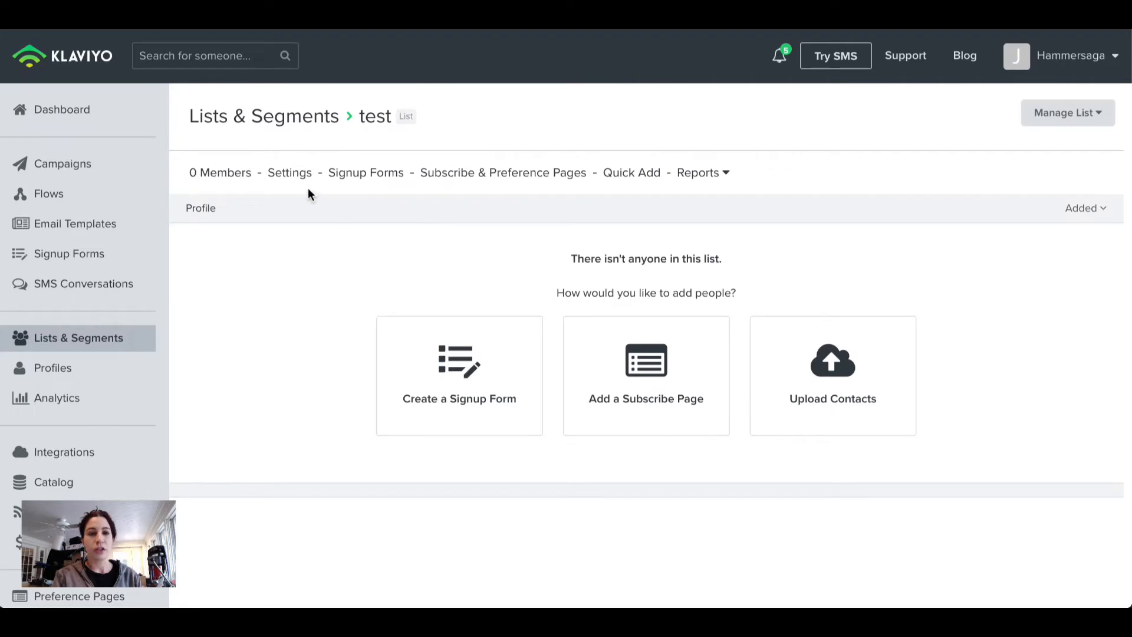
# - Review the test list's settings, including its contact, unsubscribe, opt-in and language options
pyautogui.click(296, 173)
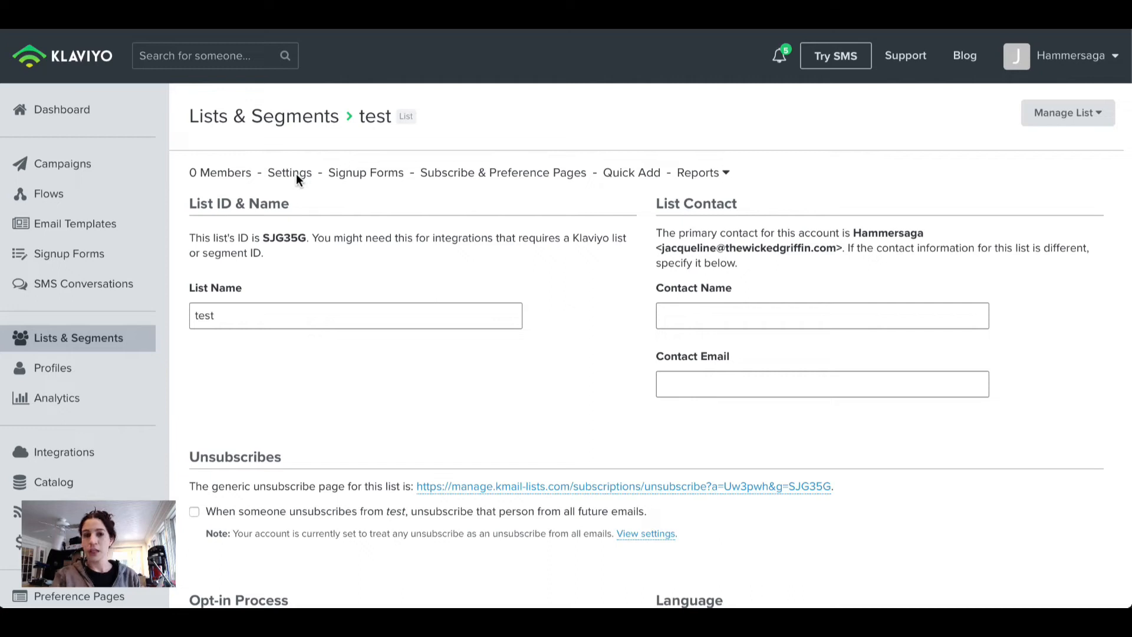
pyautogui.scroll(-5, 408, 237)
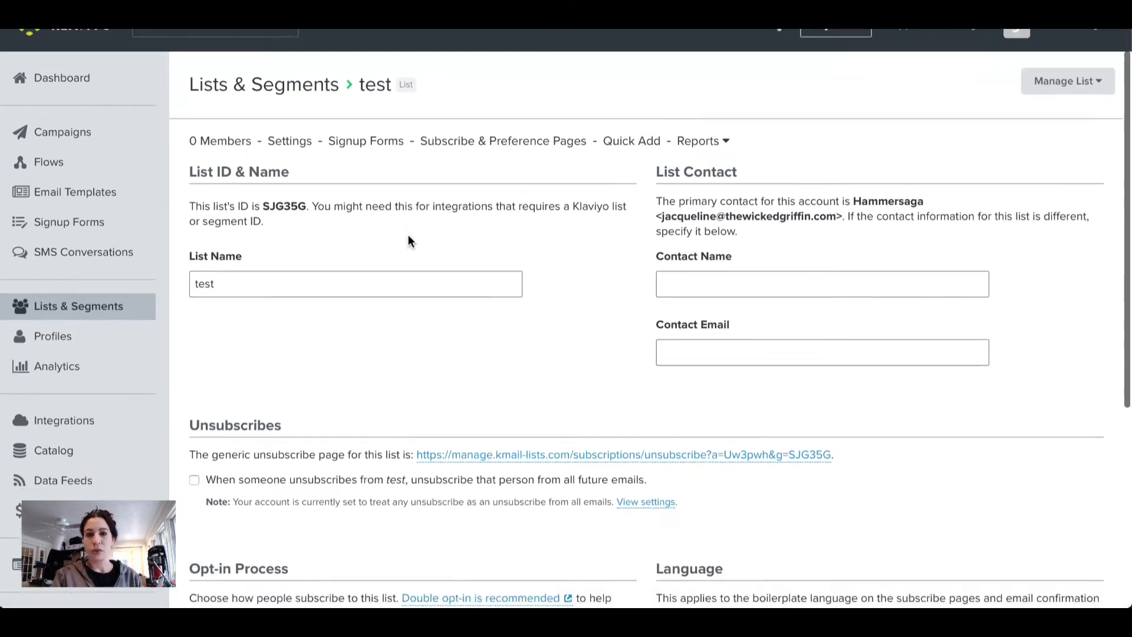
pyautogui.scroll(-1, 408, 236)
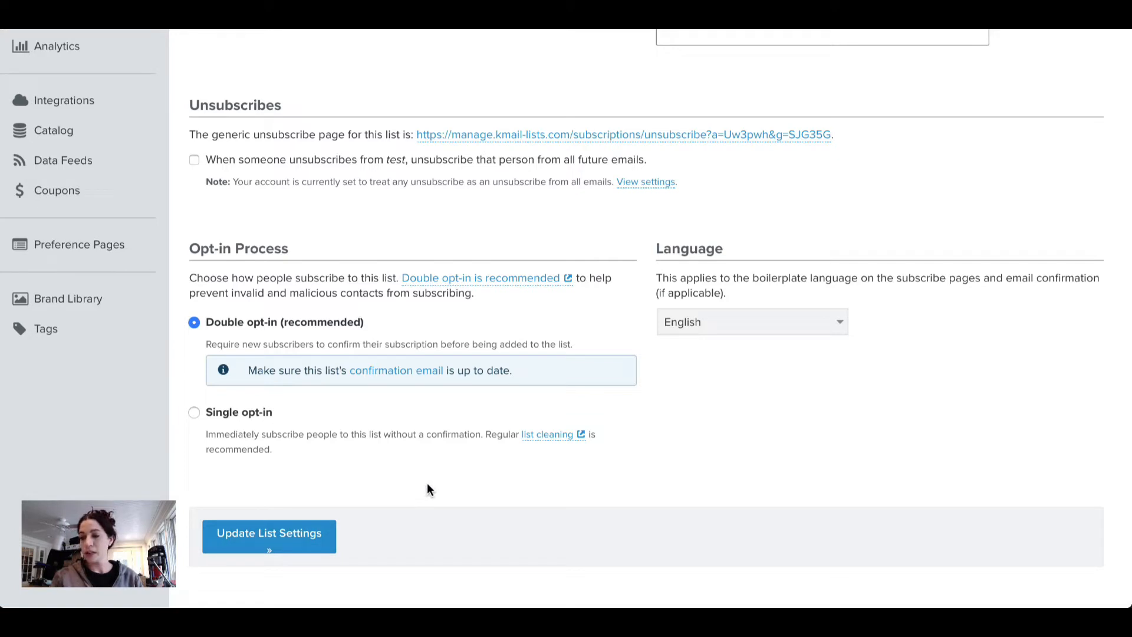
pyautogui.scroll(6, 447, 458)
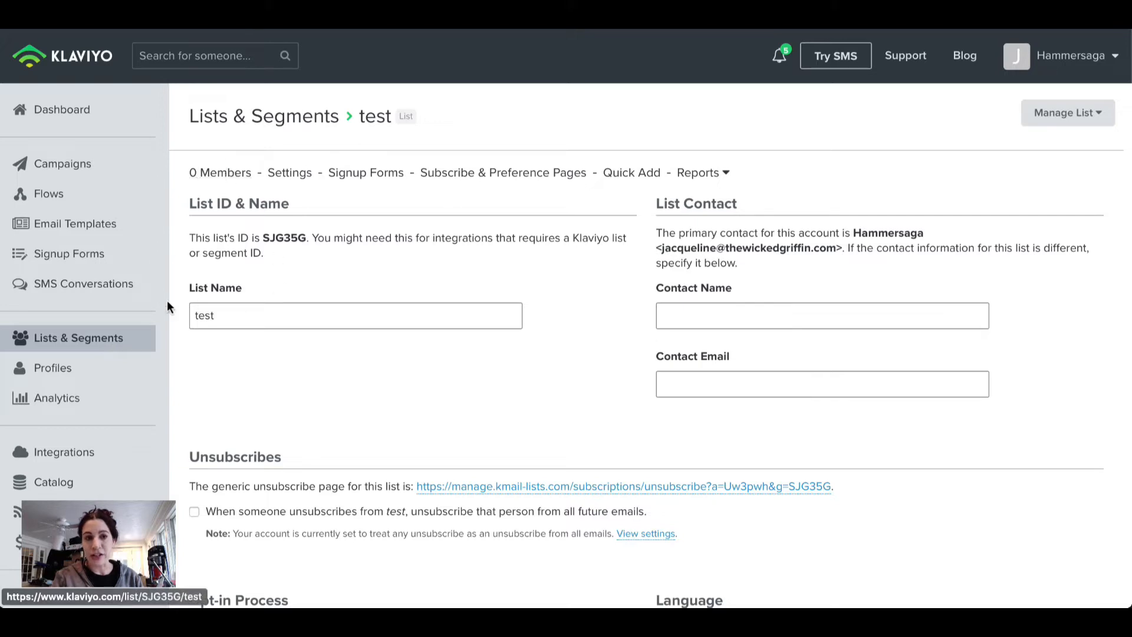
# - Reopen the test list and open its Subscribe page in the subscribe and preference page designer
pyautogui.click(85, 339)
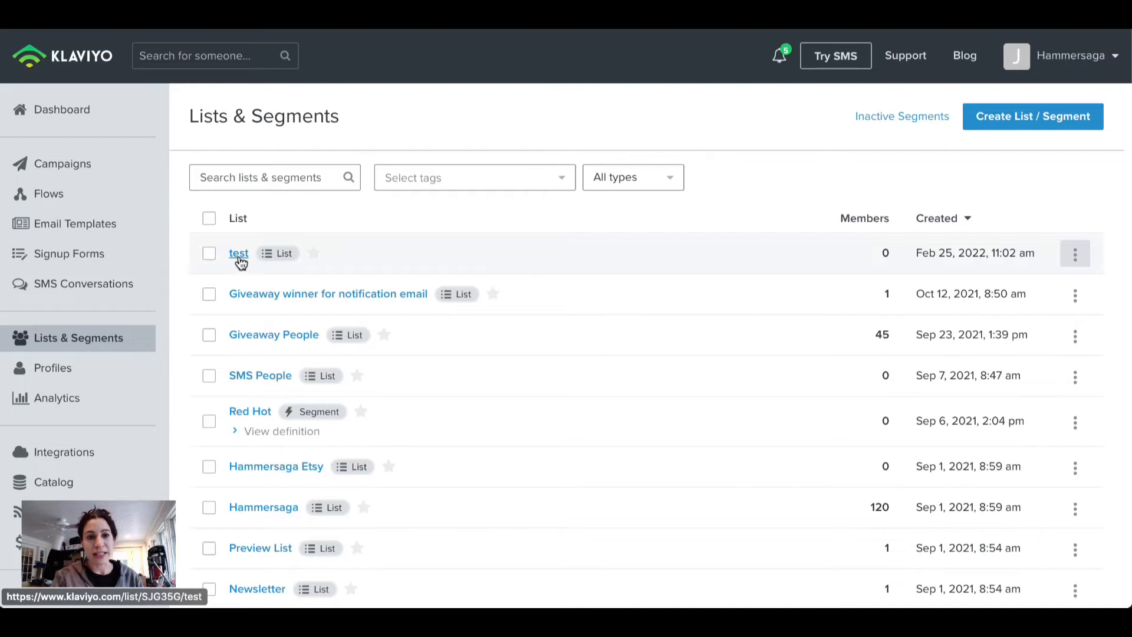
pyautogui.click(239, 258)
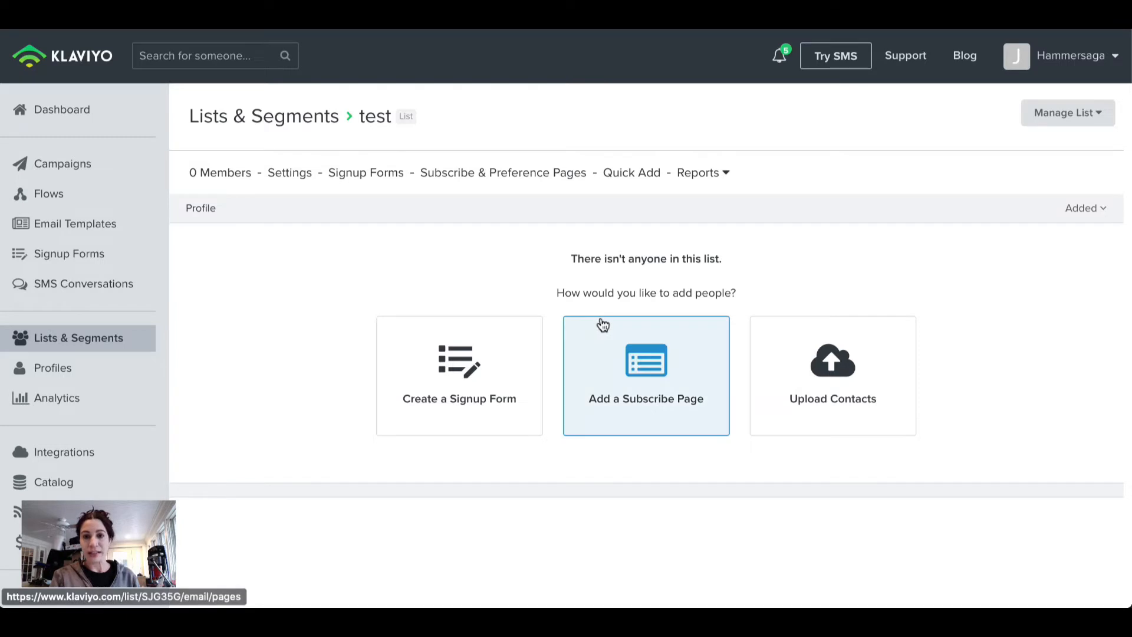
pyautogui.click(649, 364)
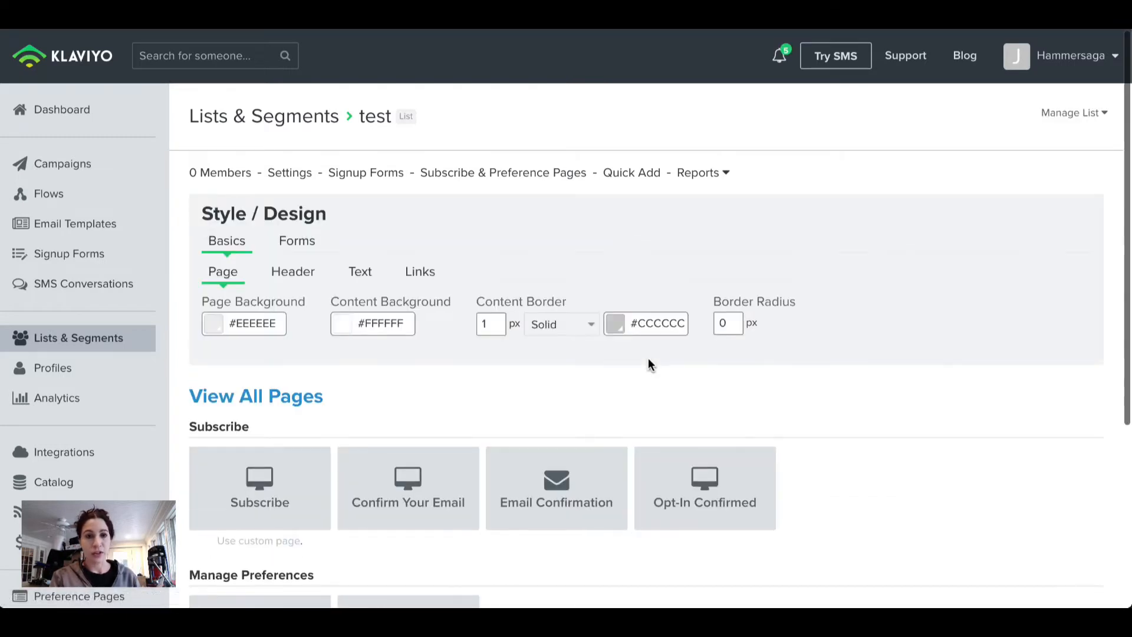
pyautogui.scroll(-1, 649, 361)
pyautogui.scroll(-3, 648, 359)
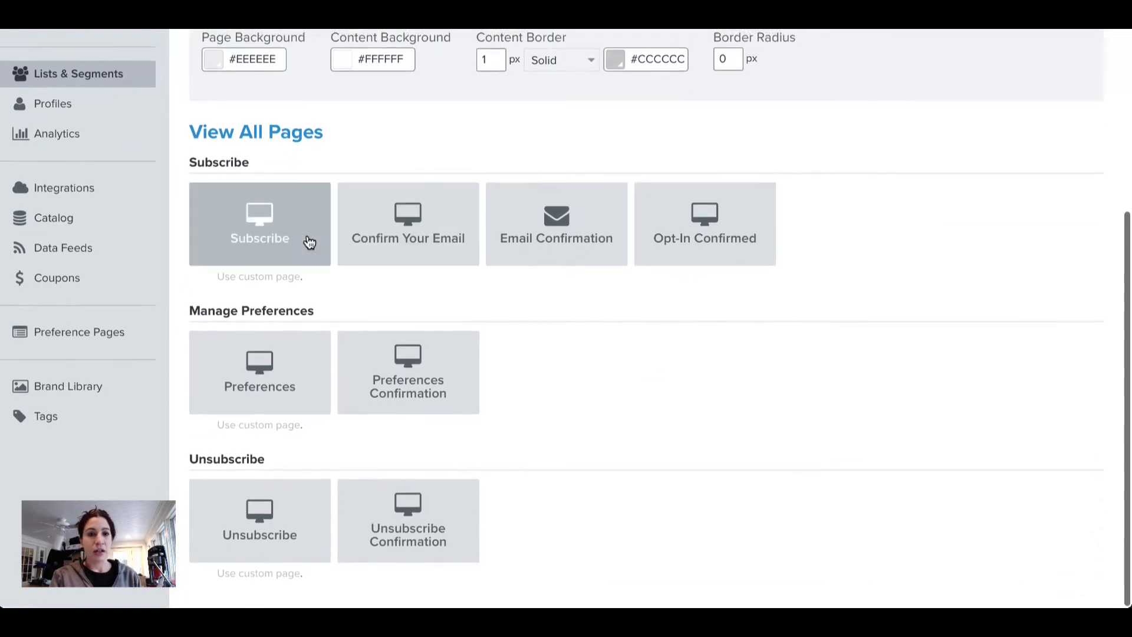
pyautogui.click(250, 238)
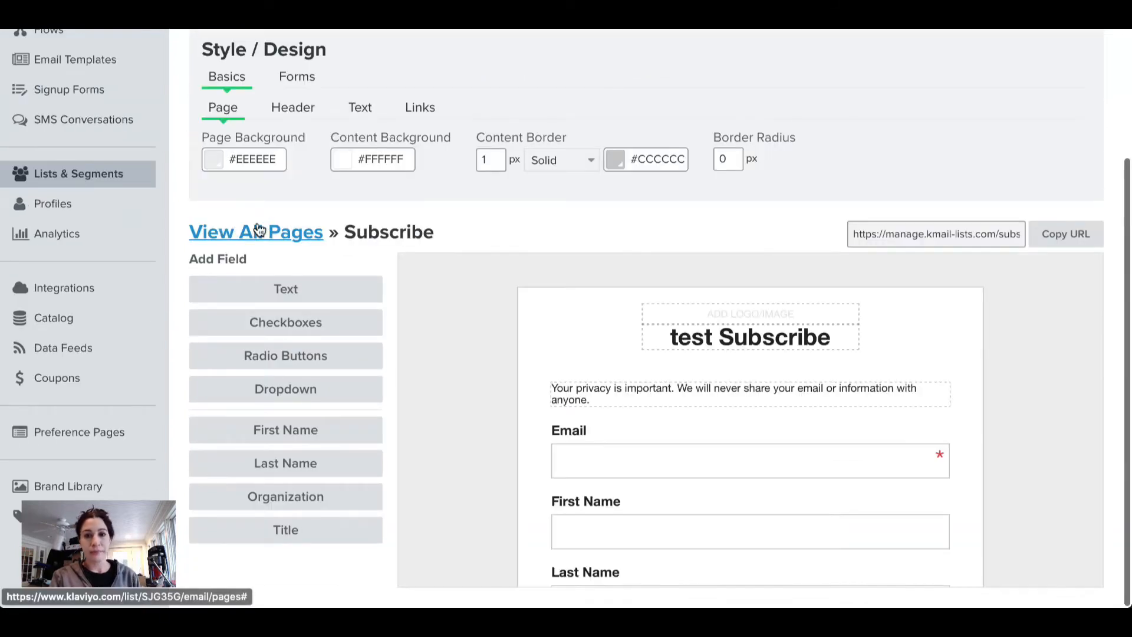
pyautogui.scroll(-2, 417, 230)
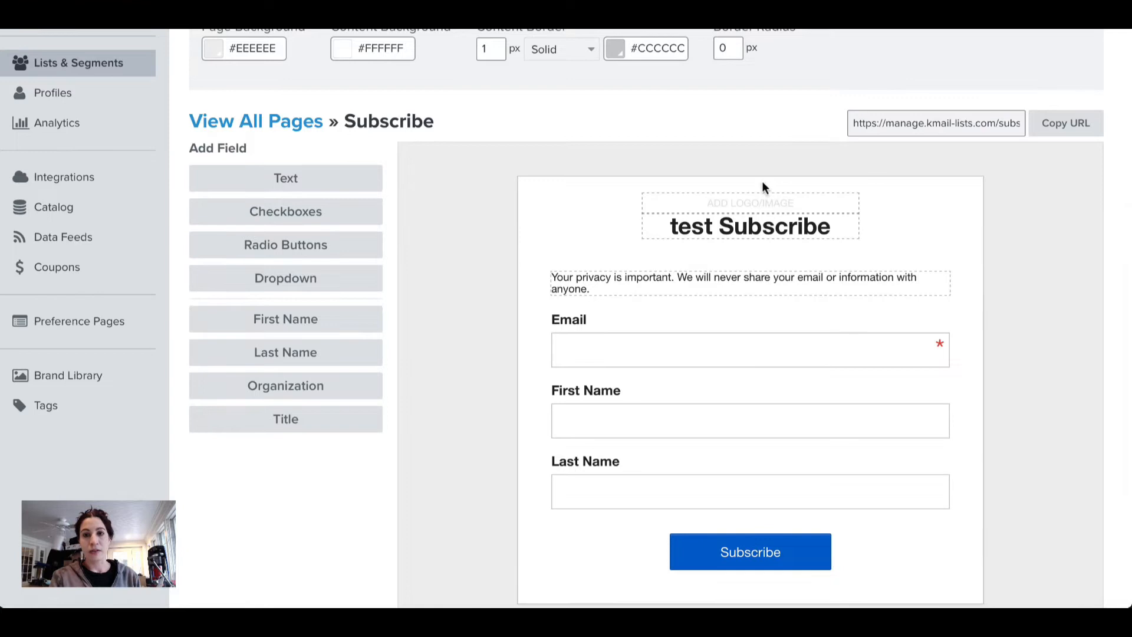
# - Open the "test Subscribe" heading in the text editor, close it without saving, and look over the Subscribe page layout
pyautogui.click(759, 215)
pyautogui.click(394, 247)
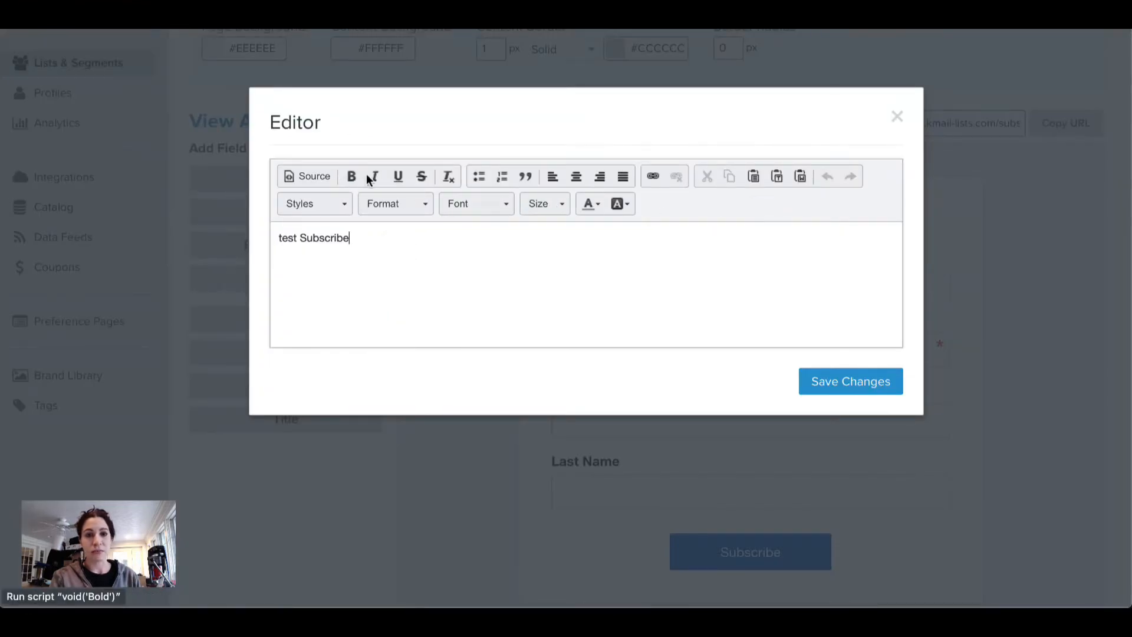
pyautogui.click(896, 115)
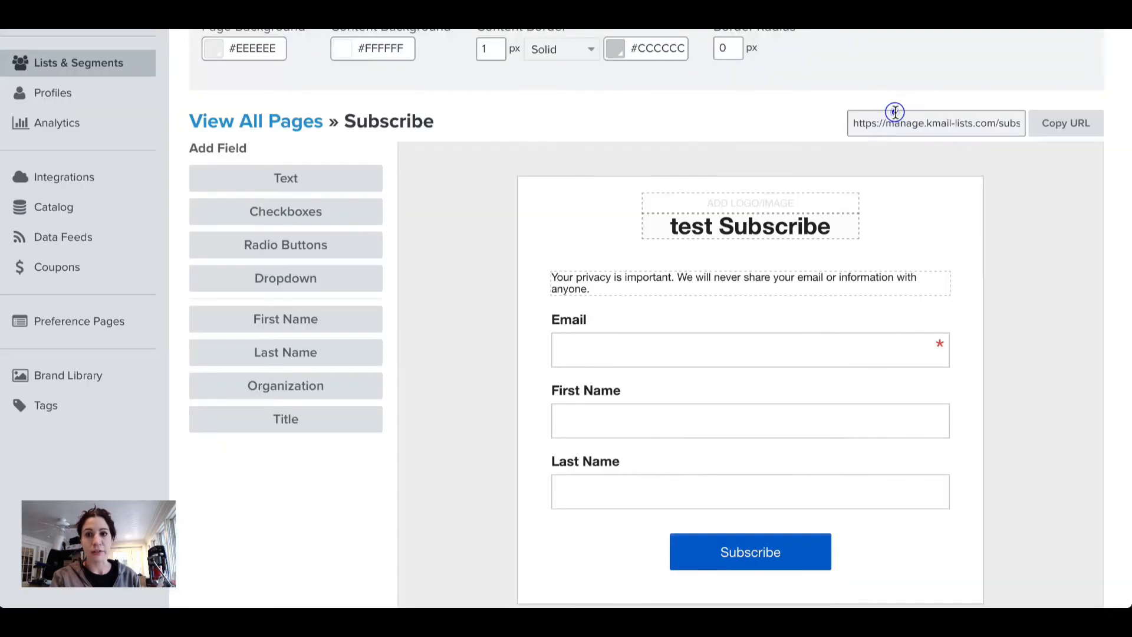
pyautogui.scroll(-1, 634, 296)
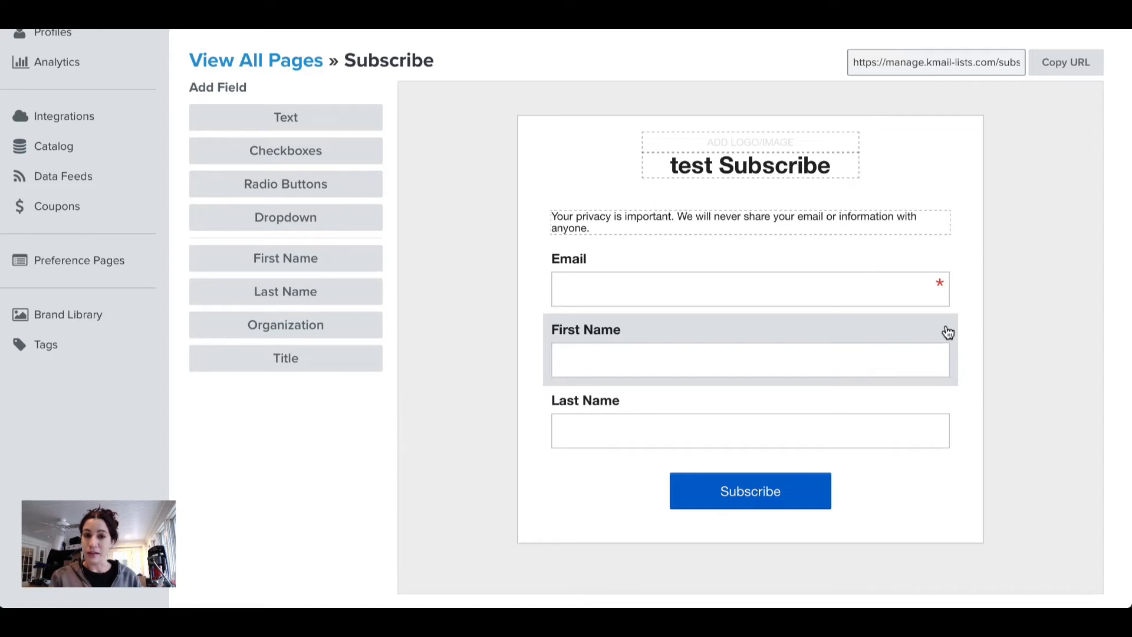
pyautogui.scroll(2, 947, 332)
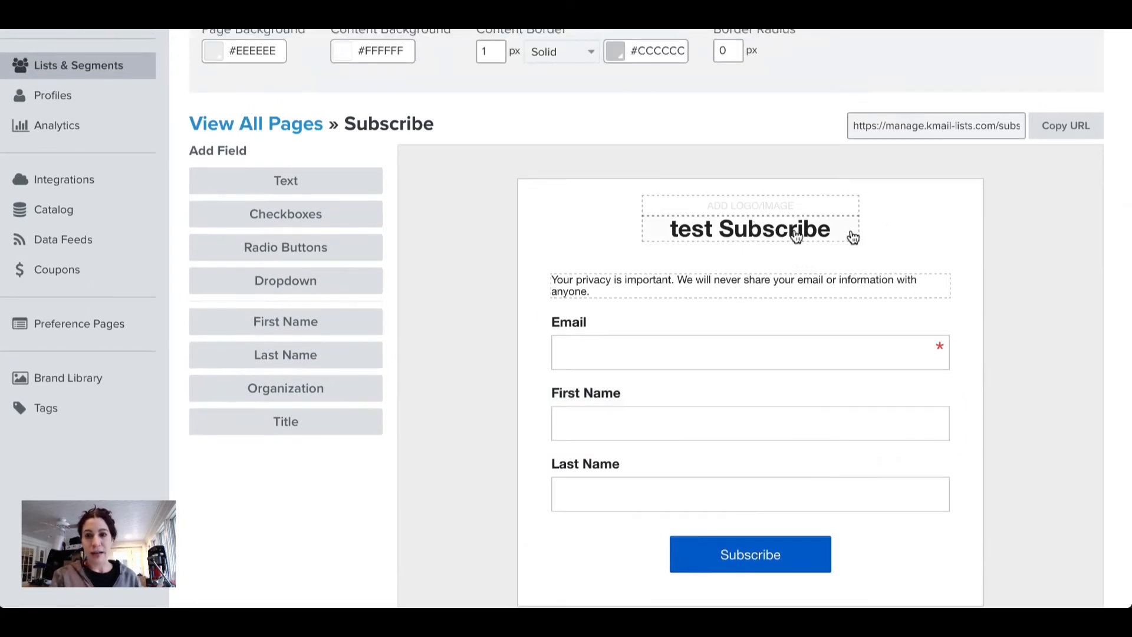
# - Preview the live Subscribe page through its URL, check its Email, First Name and Last Name fields, and return to the designer
pyautogui.click(862, 125)
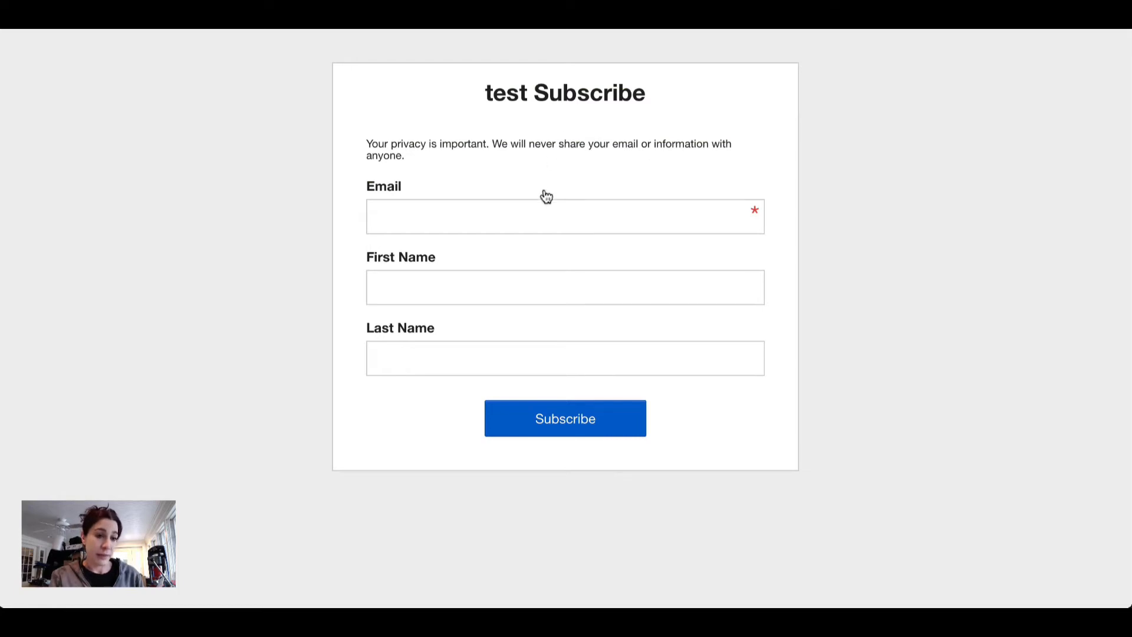
pyautogui.click(438, 216)
pyautogui.click(437, 290)
pyautogui.click(434, 354)
pyautogui.click(434, 214)
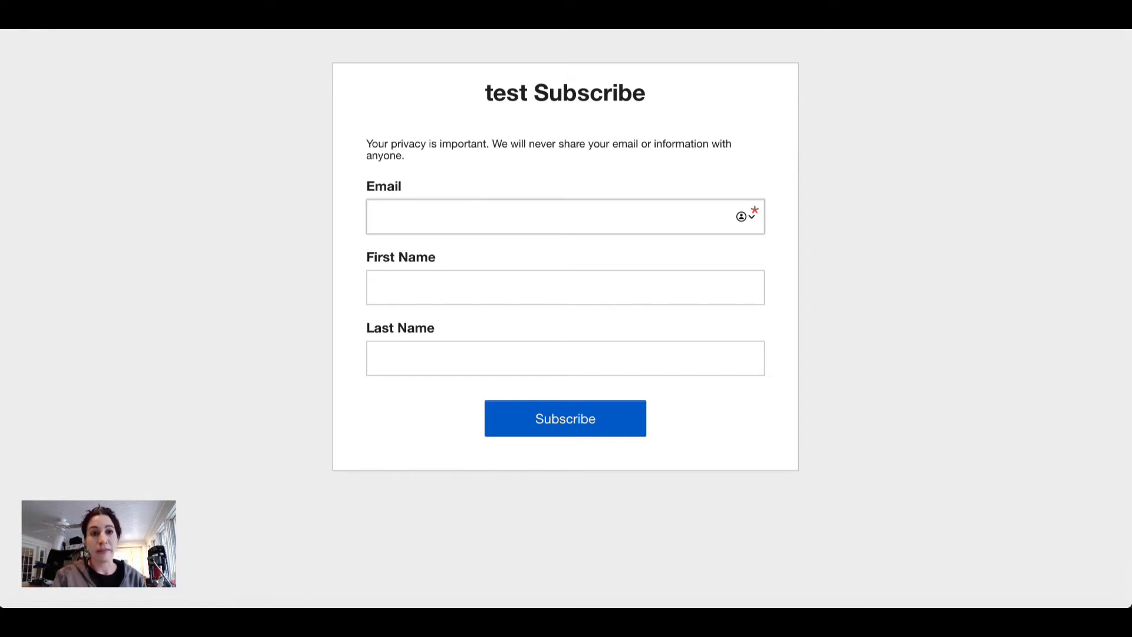
pyautogui.click(176, 25)
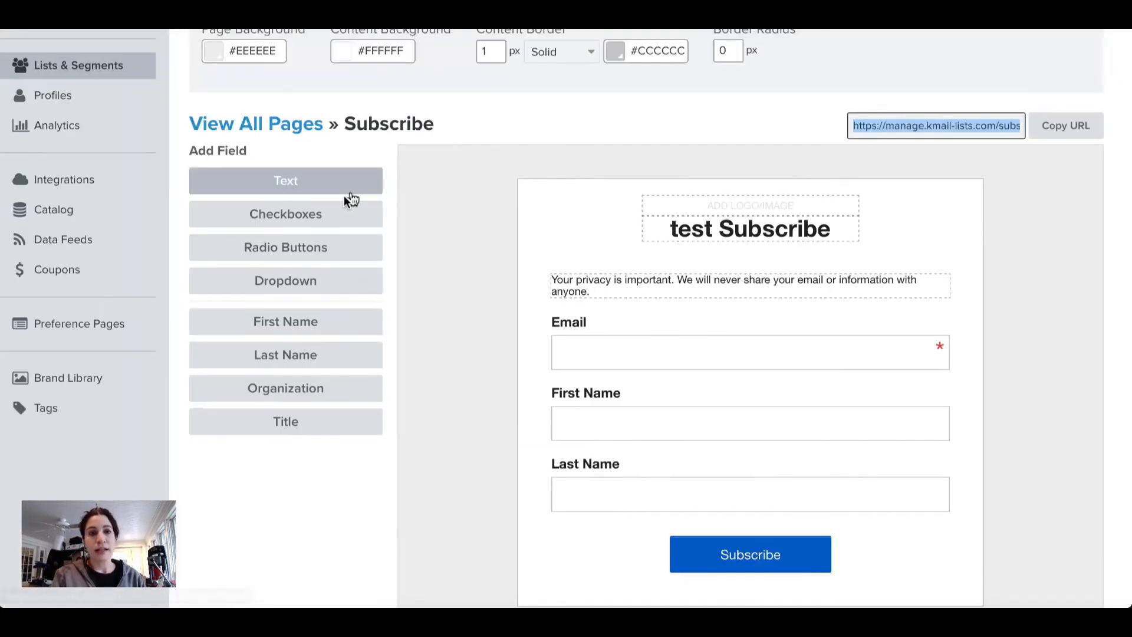
# - Open the settings for a new checkboxes field and review its label, property and options alongside the page style settings
pyautogui.click(339, 214)
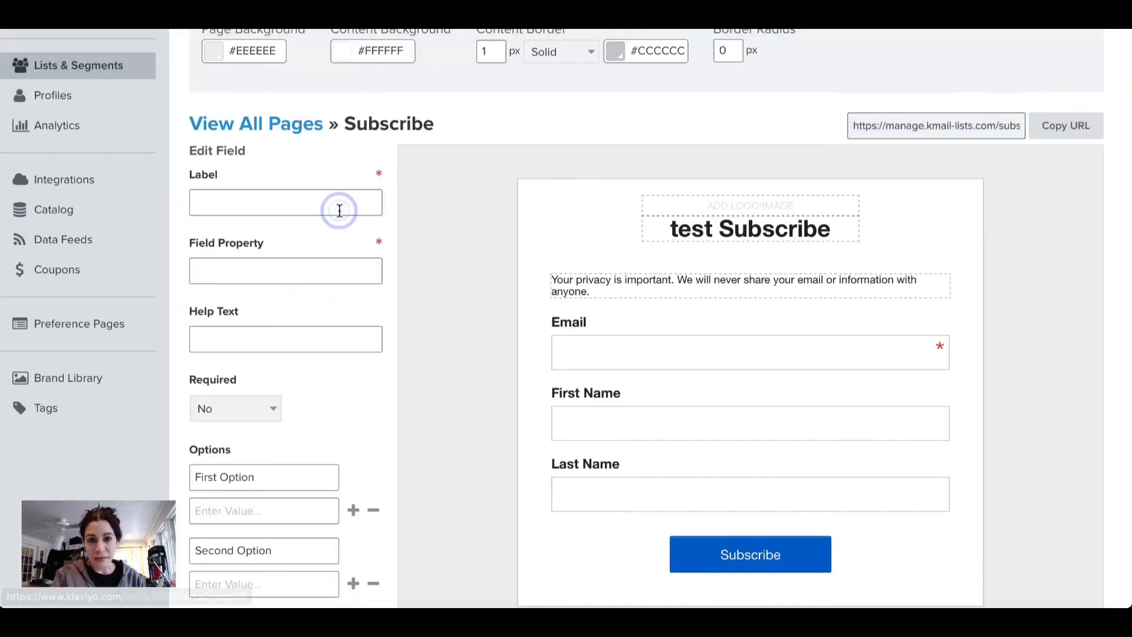
pyautogui.scroll(-2, 335, 288)
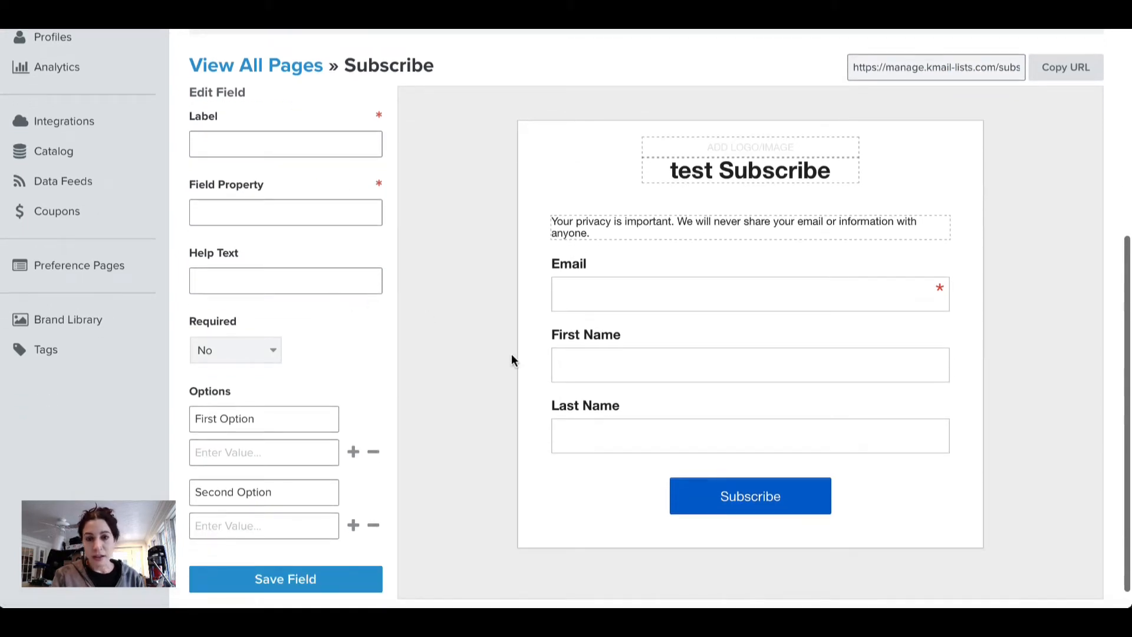
pyautogui.scroll(-1, 511, 359)
pyautogui.scroll(6, 505, 354)
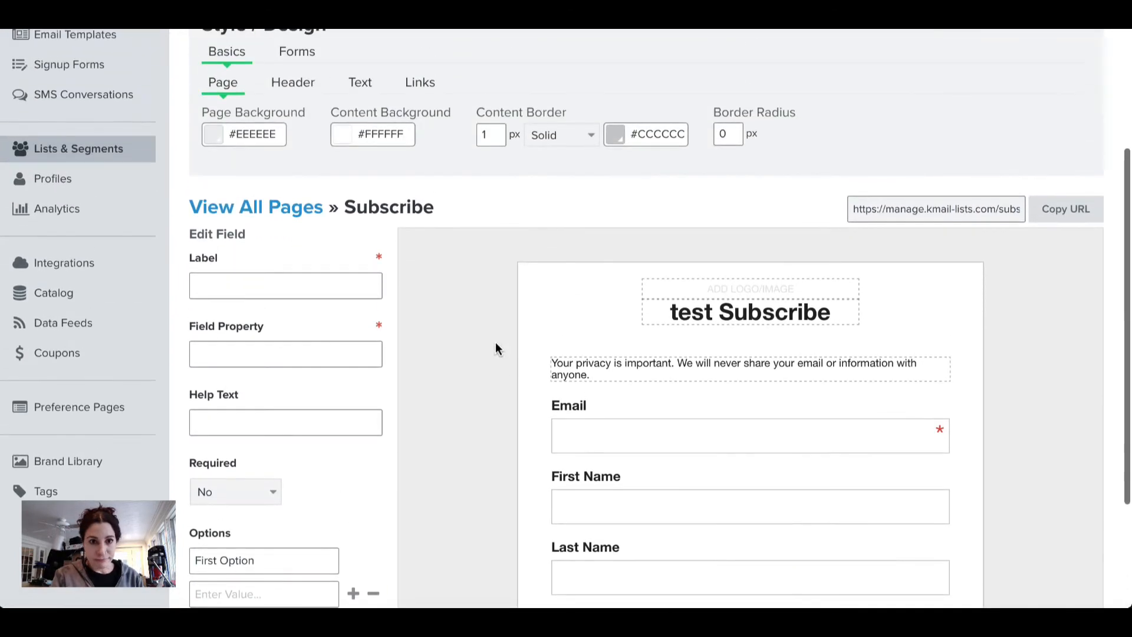
pyautogui.scroll(2, 260, 147)
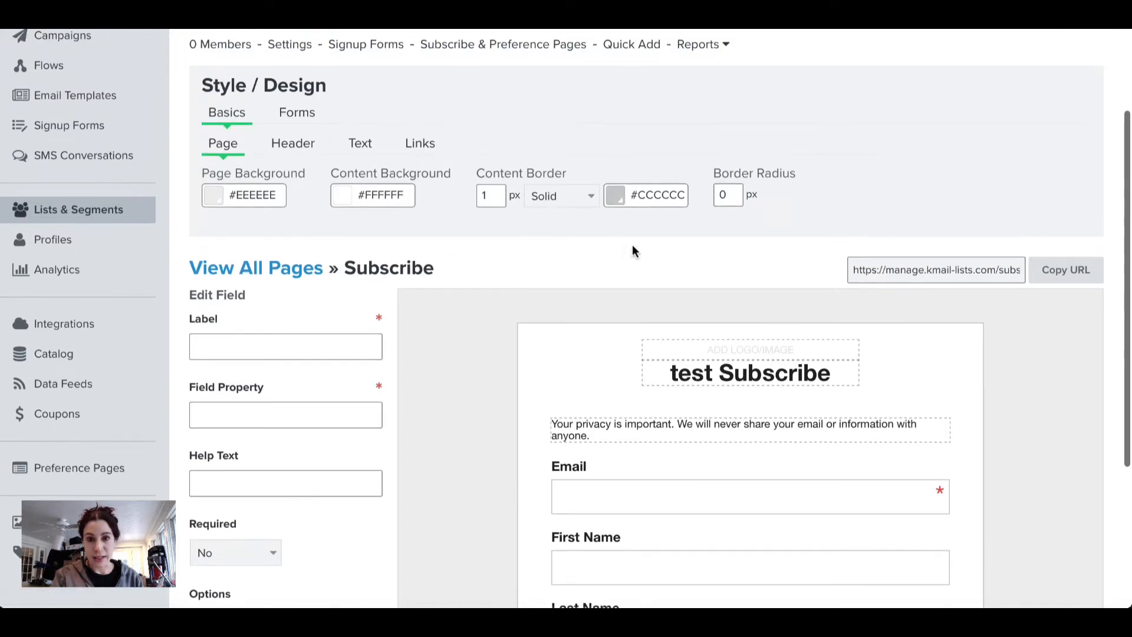
pyautogui.scroll(-2, 632, 245)
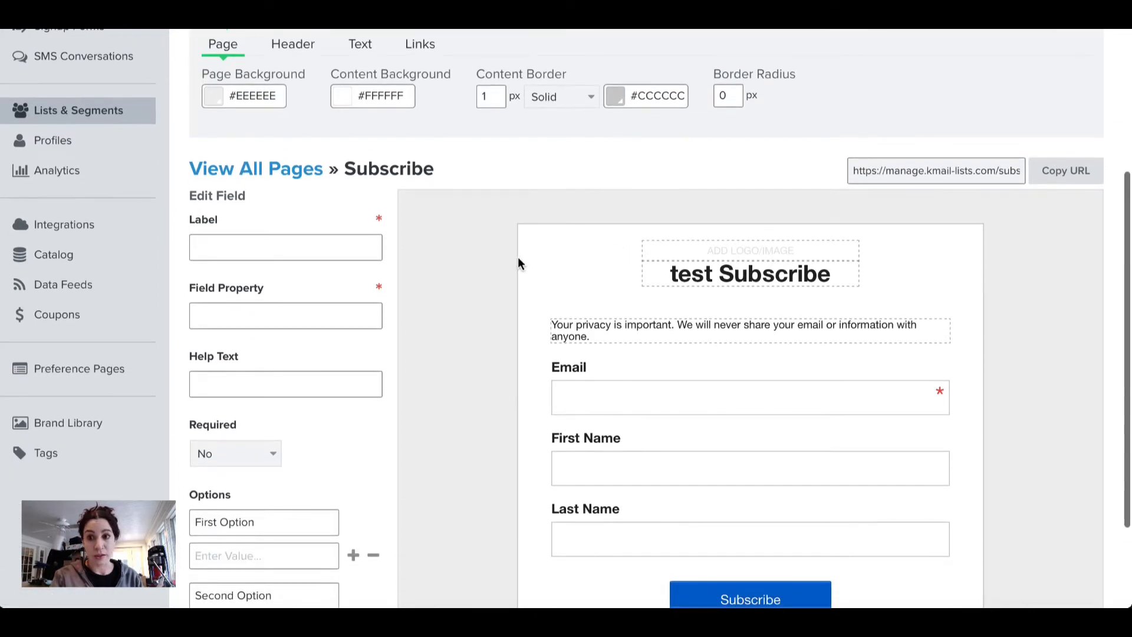
pyautogui.scroll(-1, 519, 259)
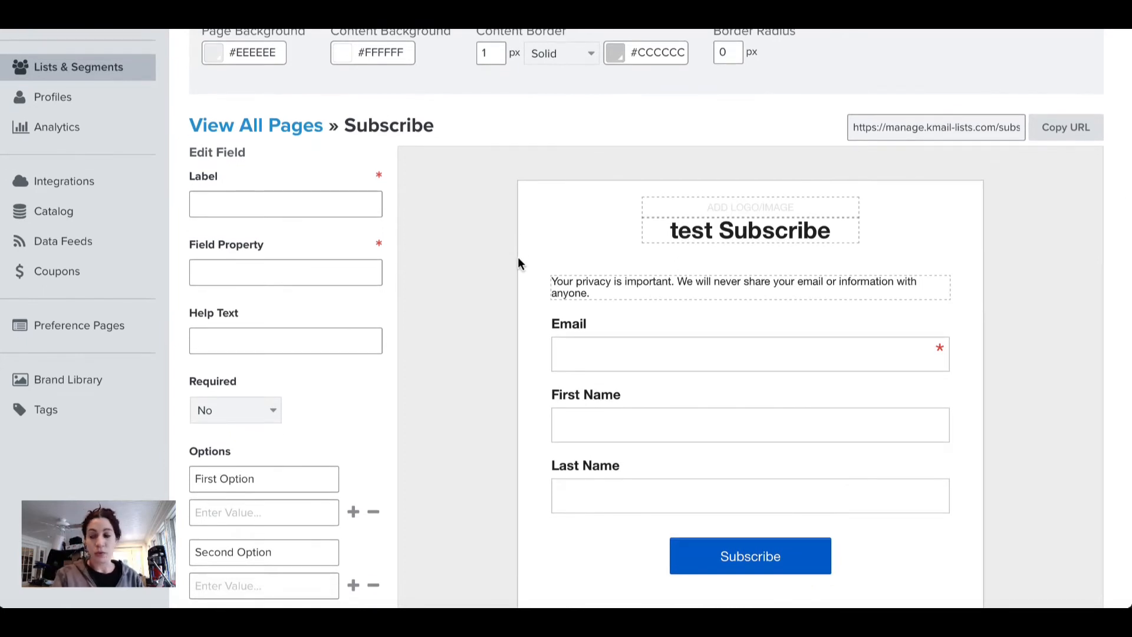
pyautogui.scroll(5, 518, 256)
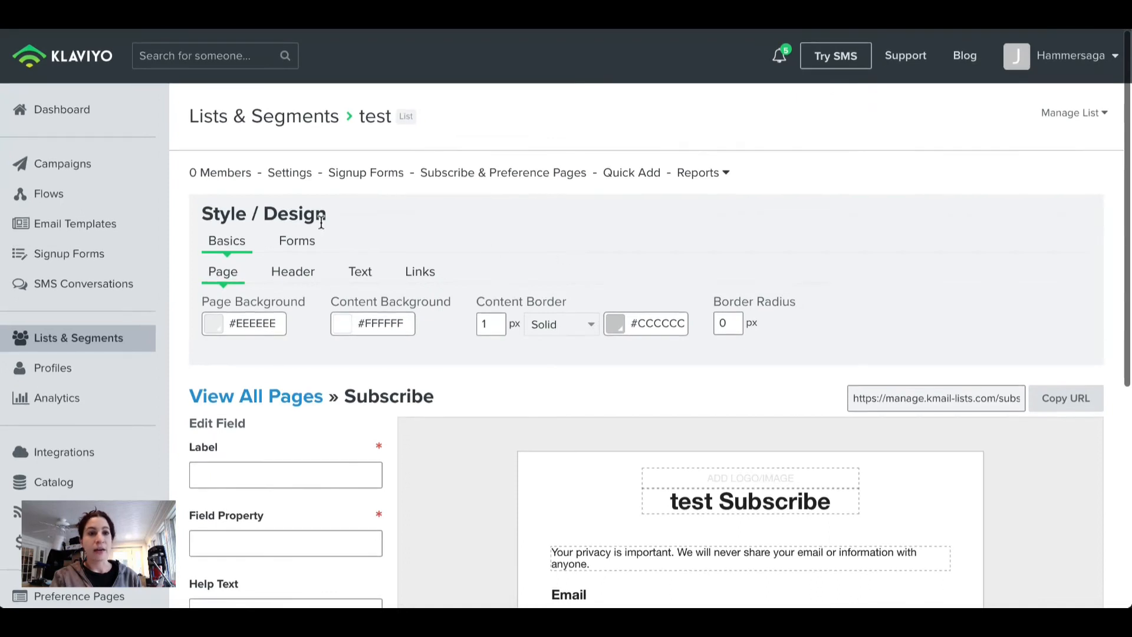
# - Leave the Subscribe page designer, start a new signup form, and filter the form templates to the Embed type
pyautogui.click(227, 174)
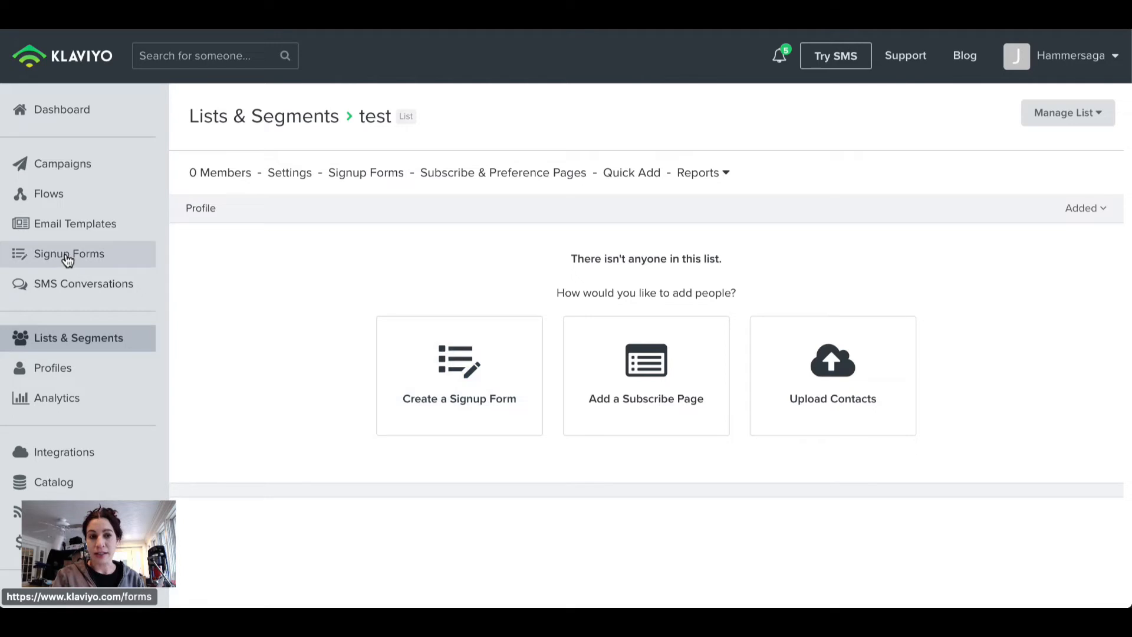
pyautogui.click(109, 255)
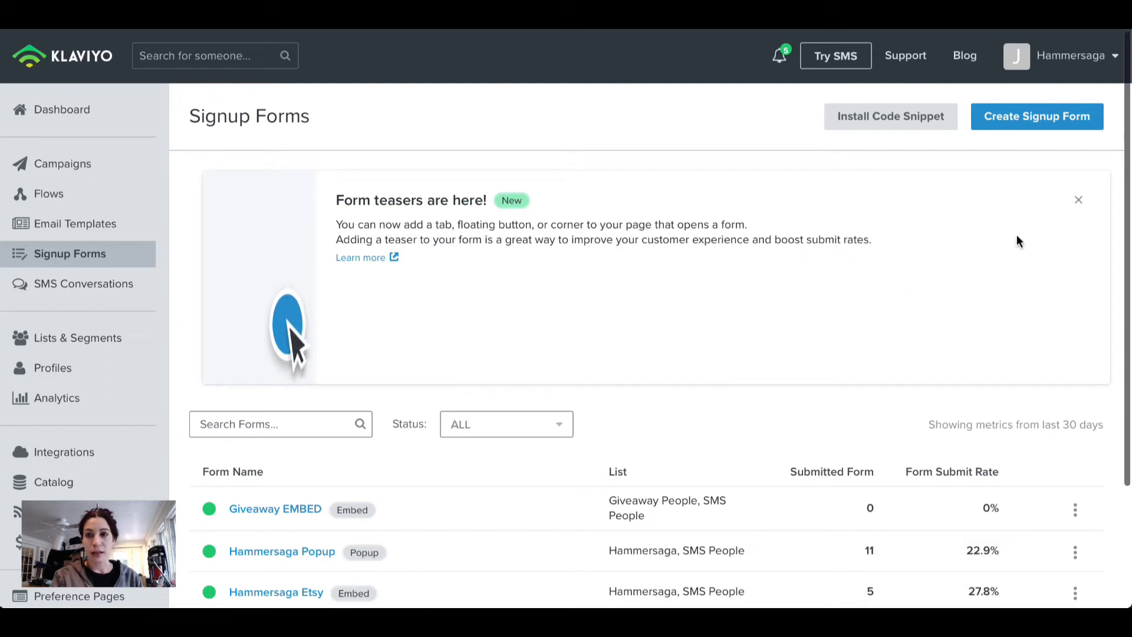
pyautogui.click(1052, 121)
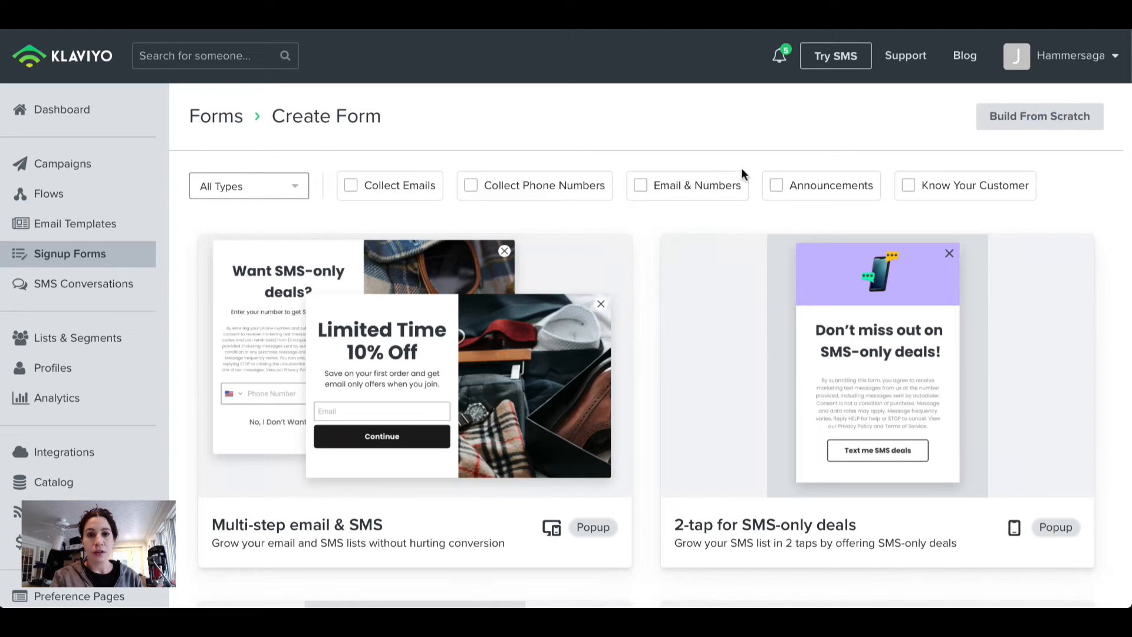
pyautogui.click(290, 187)
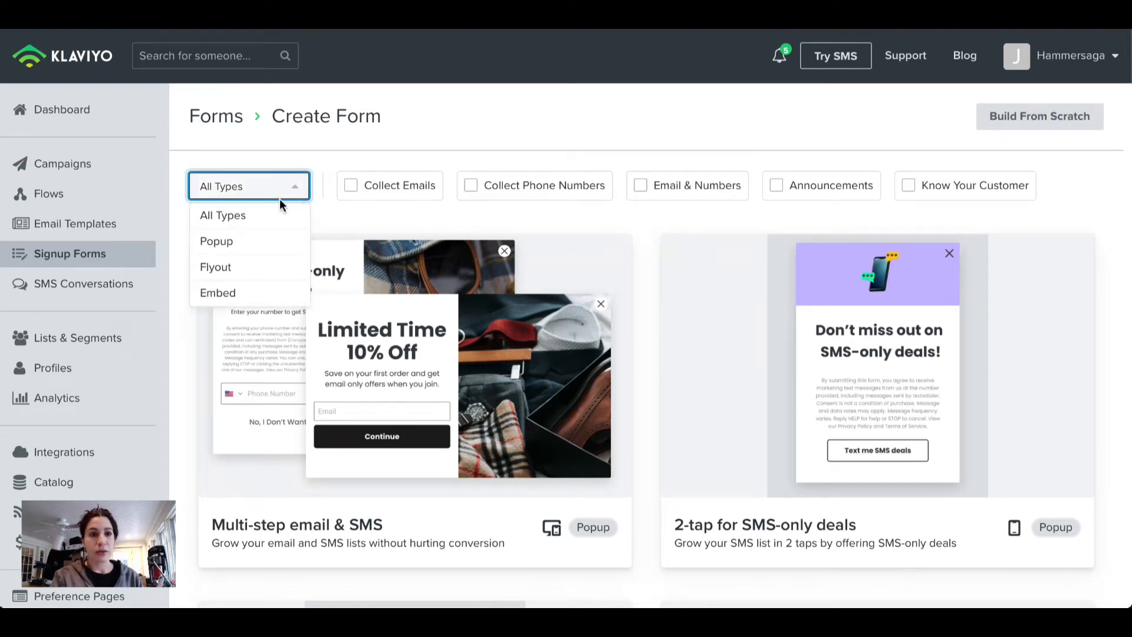
pyautogui.click(253, 294)
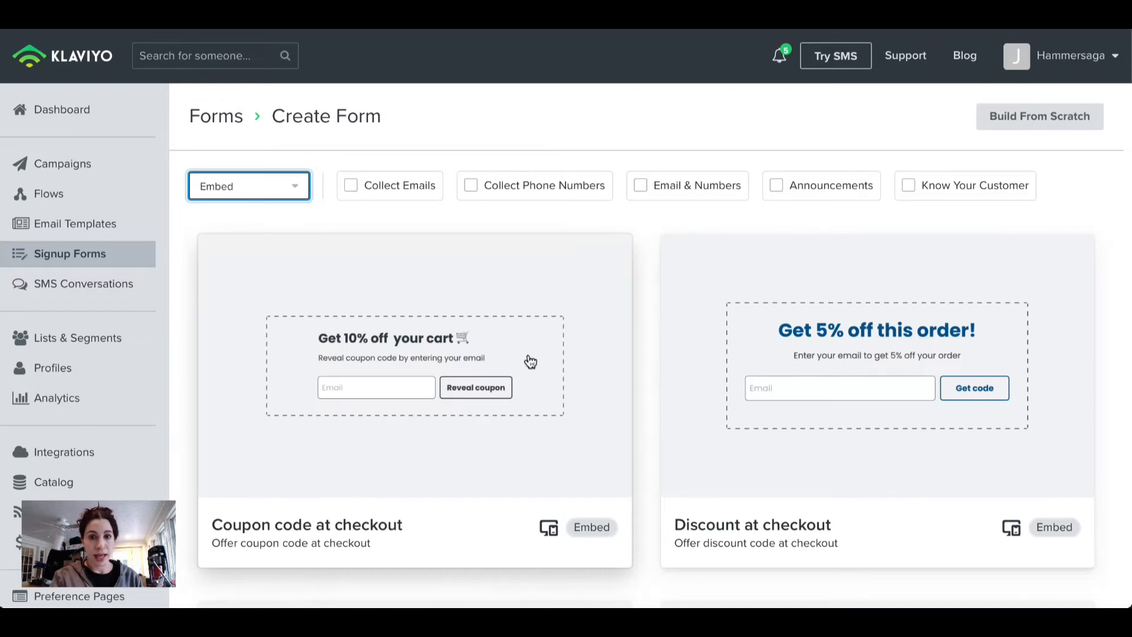
# - Browse the embed templates, choose "Coupon code at checkout", and set its subscribe list to test
pyautogui.scroll(-12, 530, 361)
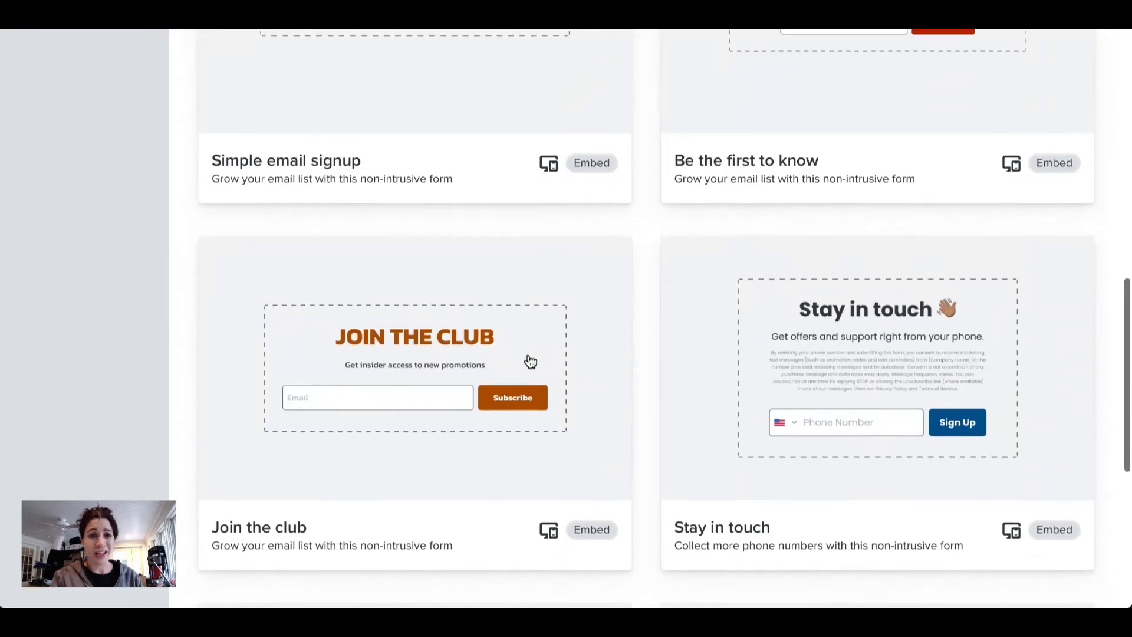
pyautogui.scroll(-3, 530, 361)
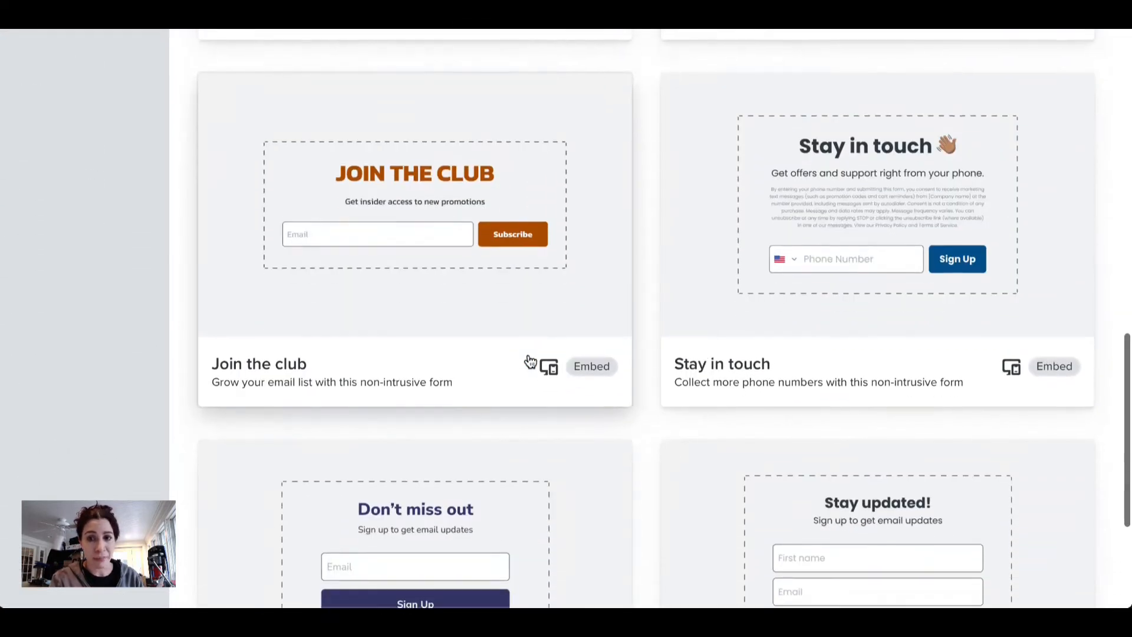
pyautogui.scroll(1, 531, 361)
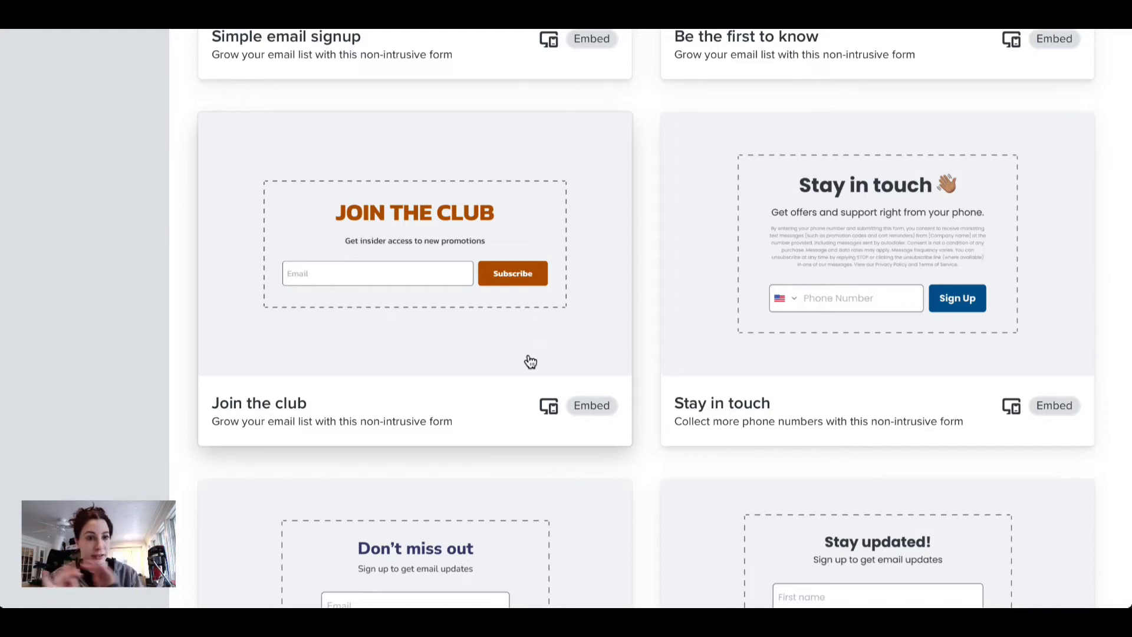
pyautogui.scroll(10, 530, 362)
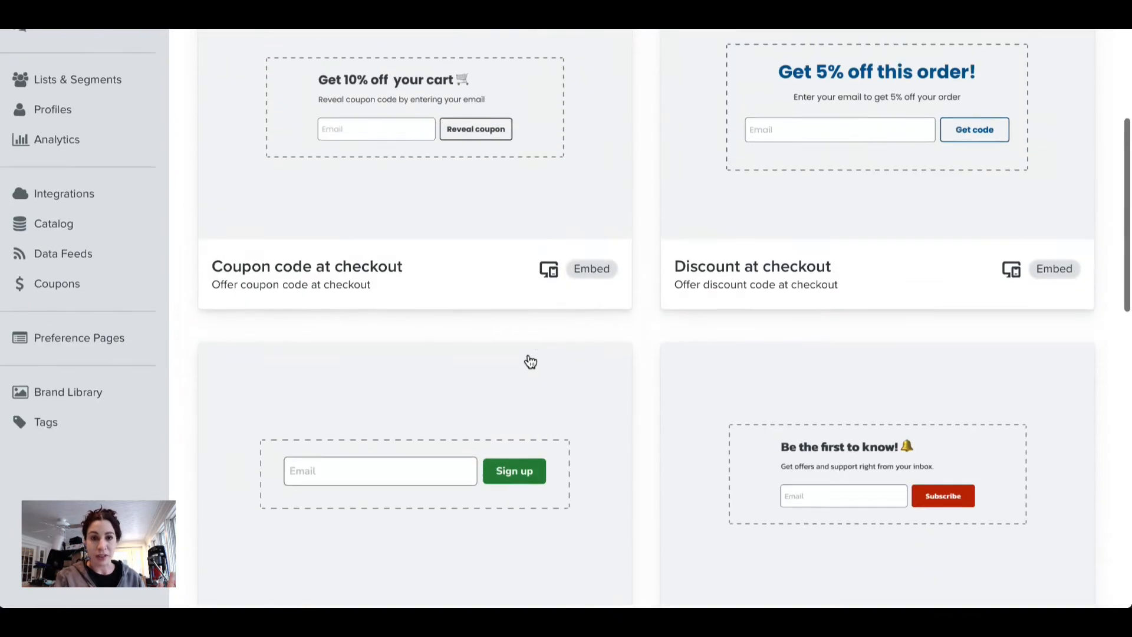
pyautogui.scroll(3, 530, 361)
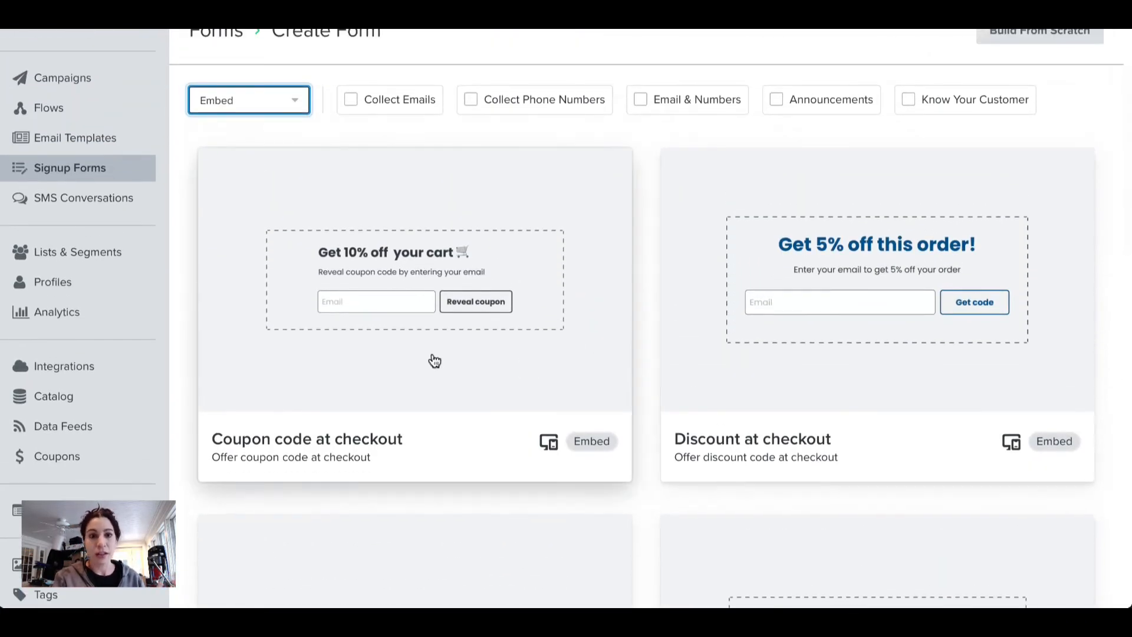
pyautogui.click(435, 361)
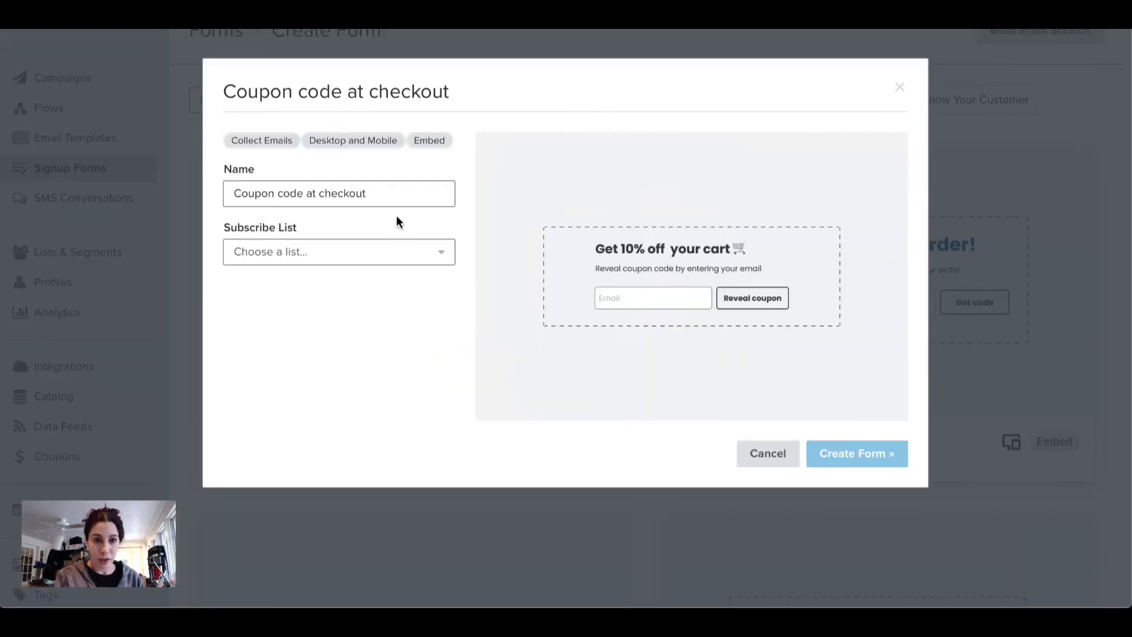
pyautogui.click(393, 252)
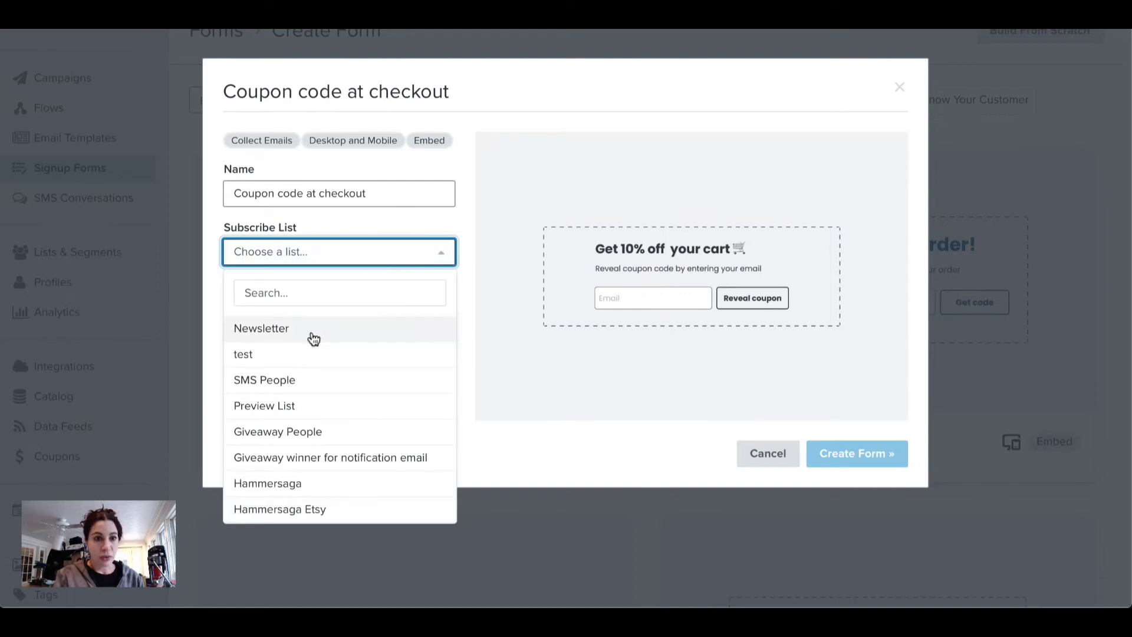
pyautogui.click(252, 357)
# - Name the signup form "test" and create it
pyautogui.click(380, 193)
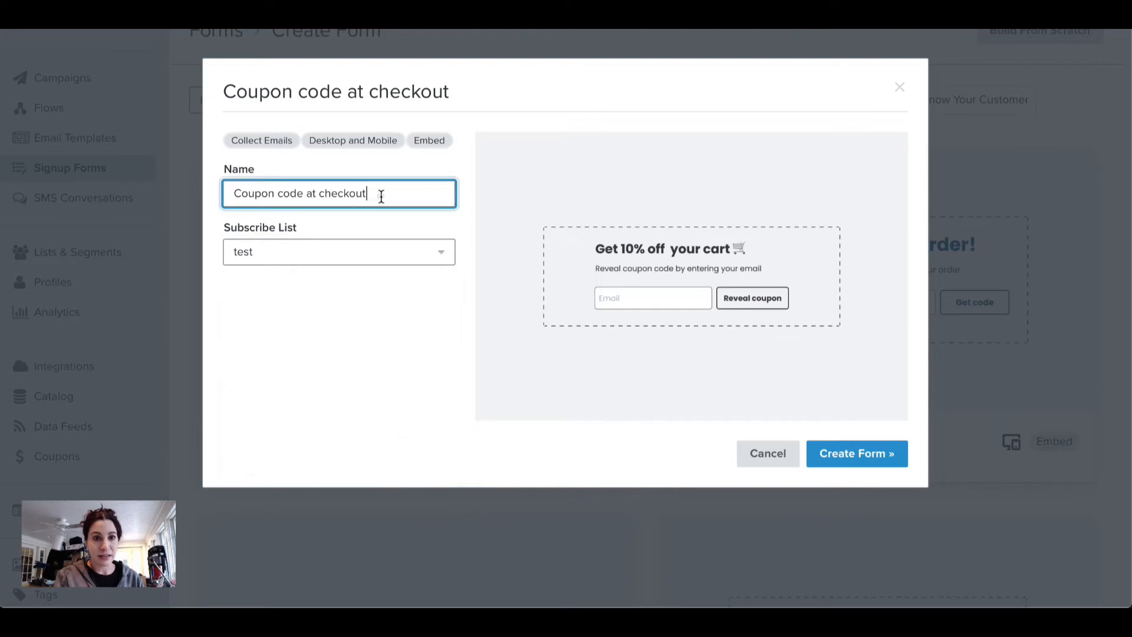
pyautogui.tripleClick(381, 196)
pyautogui.write('test')
pyautogui.click(441, 285)
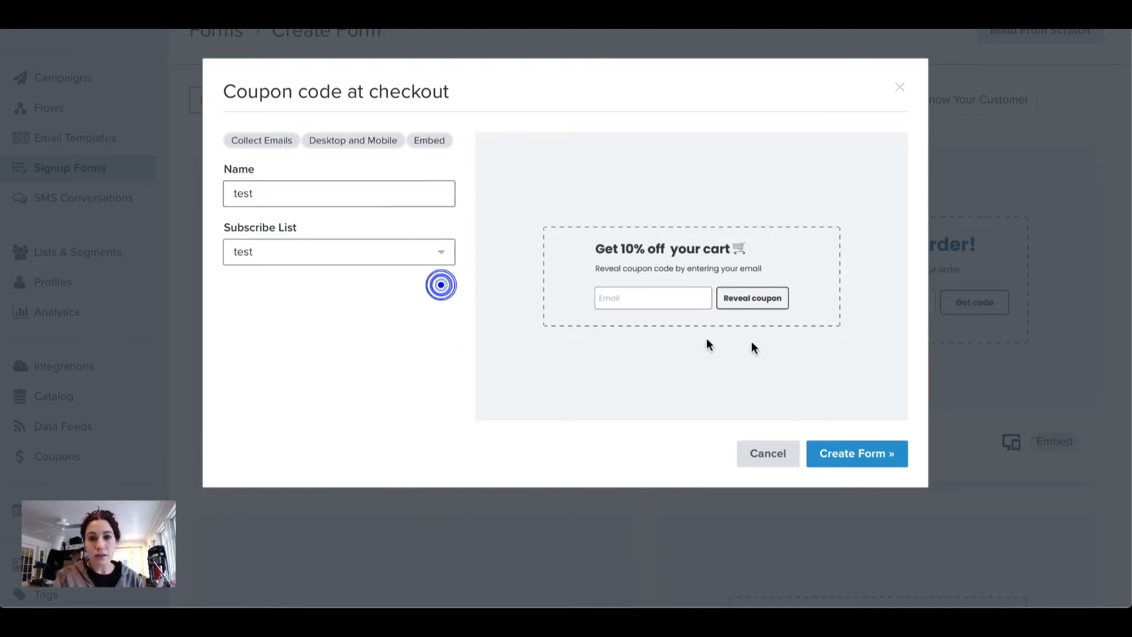
pyautogui.click(854, 450)
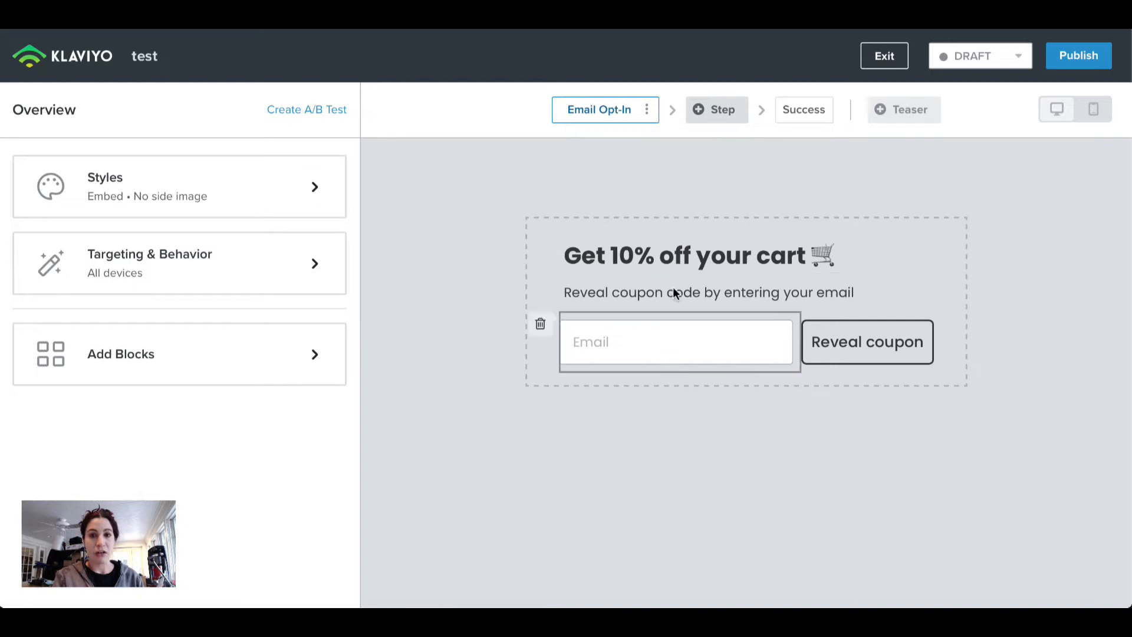
# - Add a blank line after the form's "Get 10% off your cart" heading and check the email input block's settings
pyautogui.click(678, 263)
pyautogui.click(301, 219)
pyautogui.press('Return')
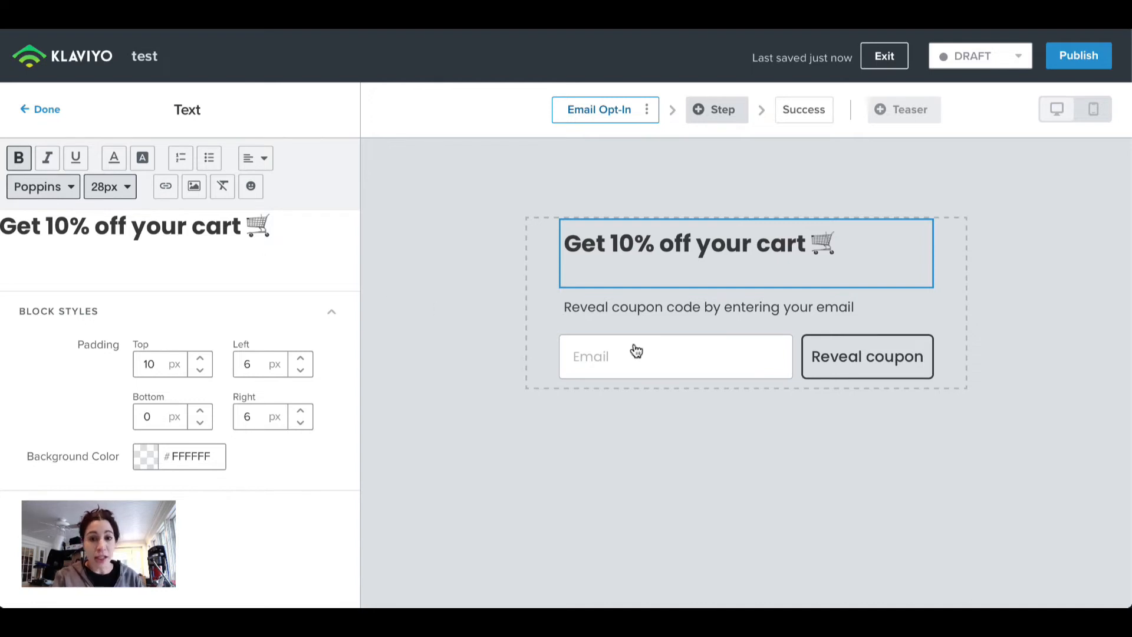
pyautogui.click(673, 345)
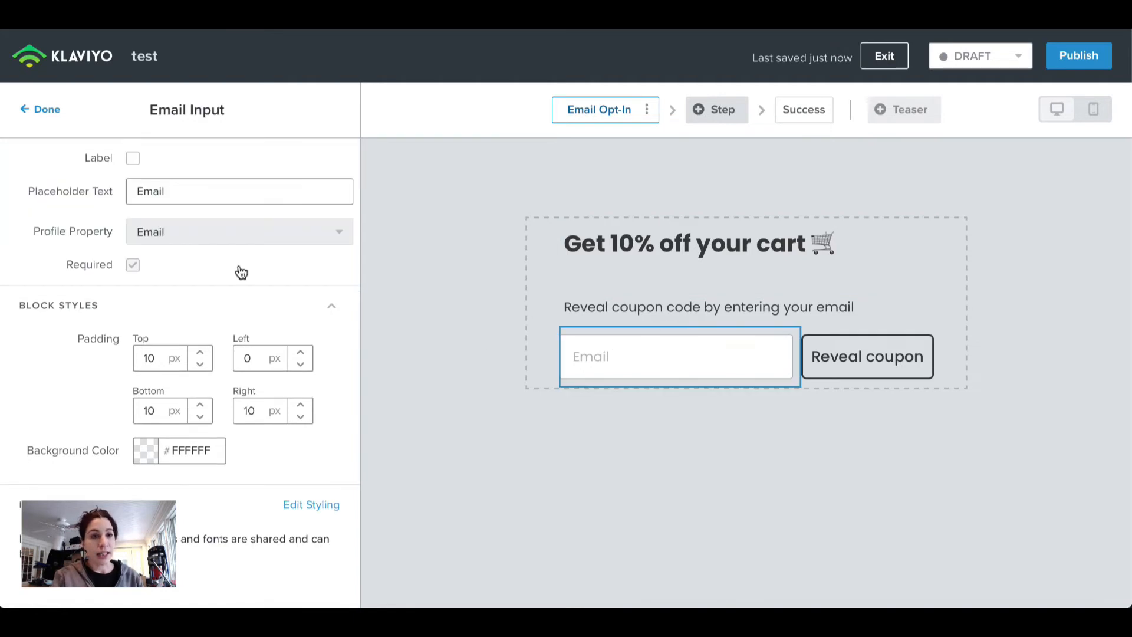
pyautogui.click(41, 109)
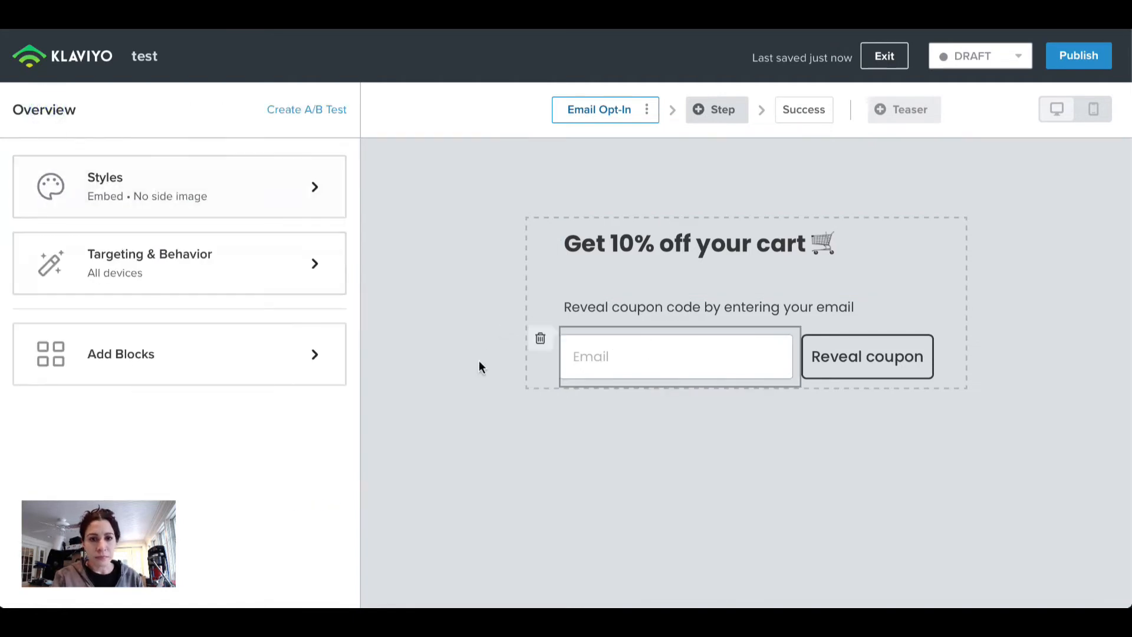
# - Add a radio button block below the email field and bring up its property options
pyautogui.click(222, 355)
pyautogui.scroll(-2, 221, 355)
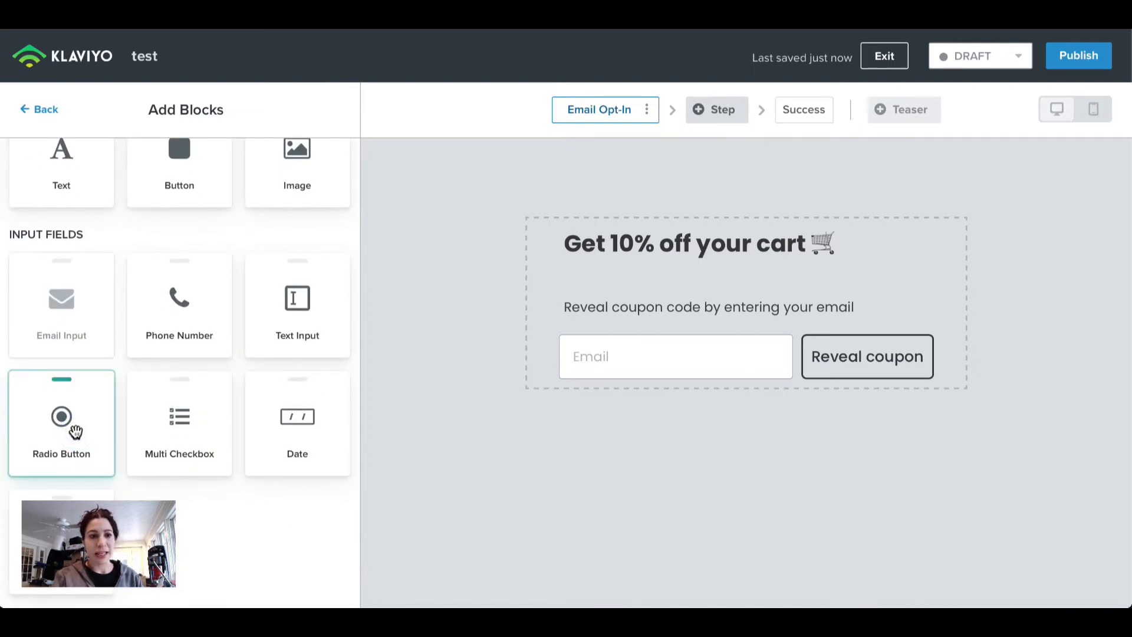
pyautogui.moveTo(75, 431); pyautogui.dragTo(632, 360)
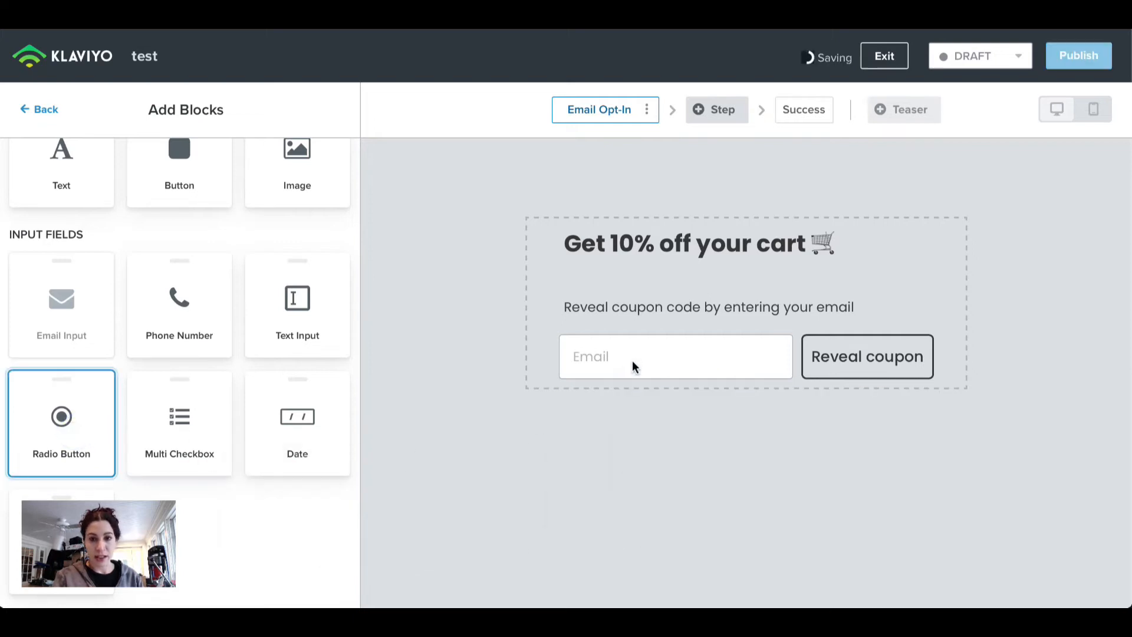
pyautogui.scroll(-2, 228, 439)
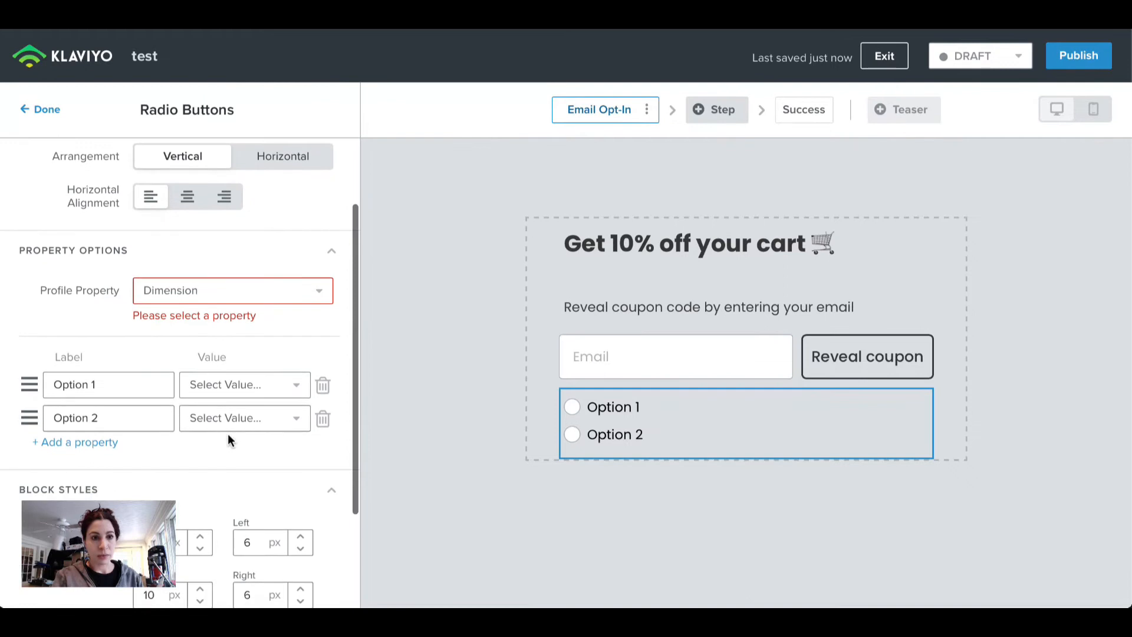
# - Delete the radio block's second option and relabel the remaining one "nfdvjsnjnvdjksncjkdbjkgnrsjnvdjlzncjldsn fgjldsngjldvda" as filler text
pyautogui.click(323, 418)
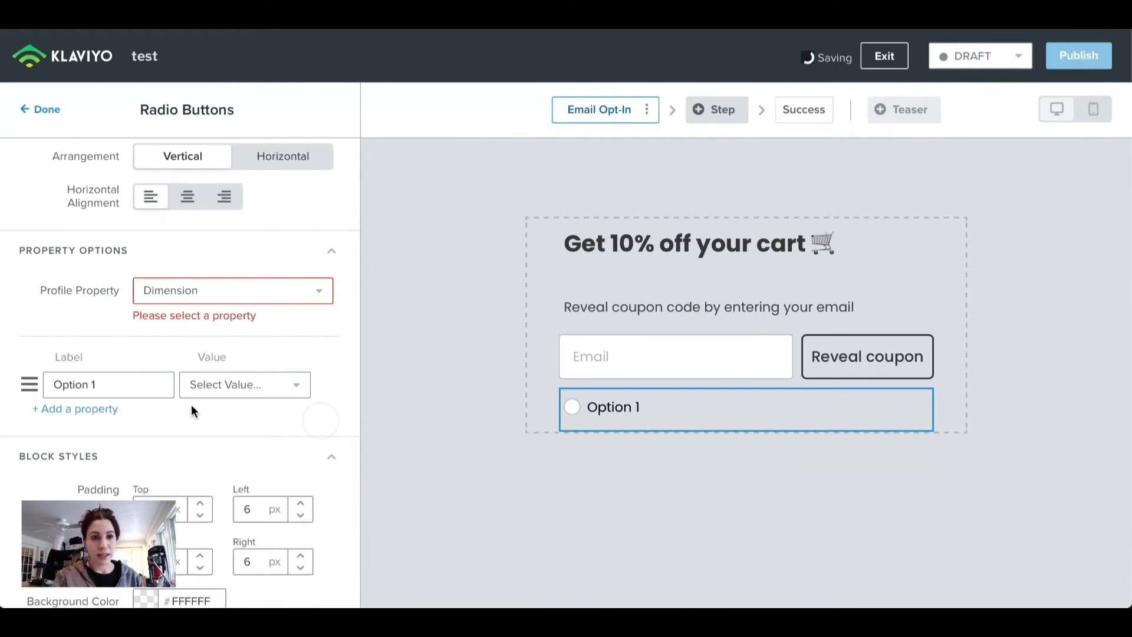
pyautogui.tripleClick(153, 389)
pyautogui.write('nfdvjsnjnvd')
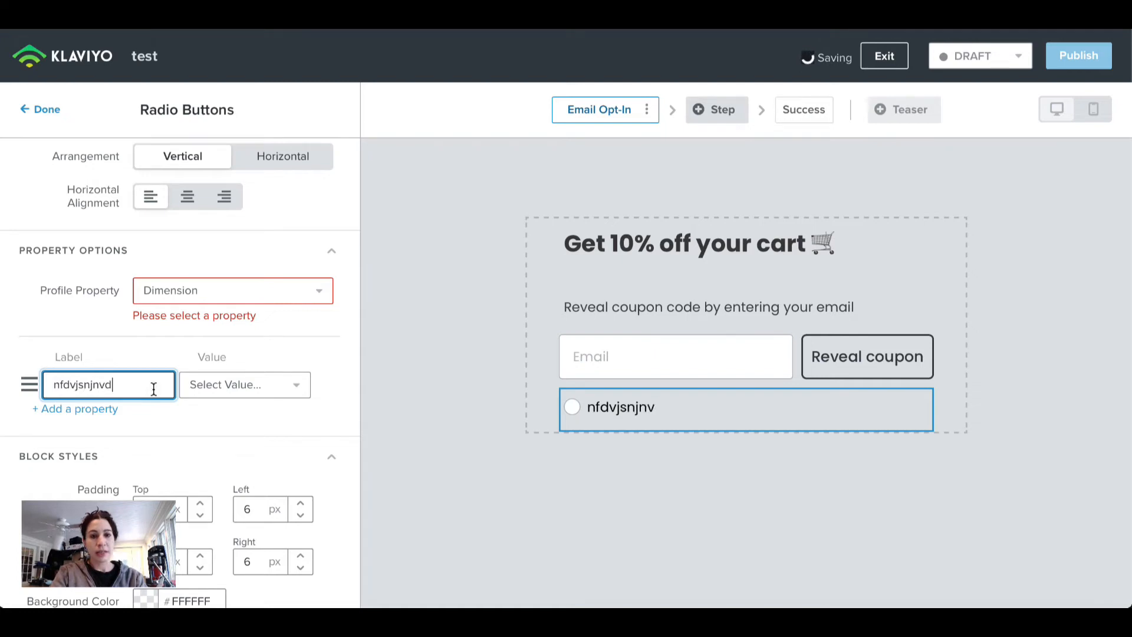
pyautogui.write('jksncjkdbjkgnr')
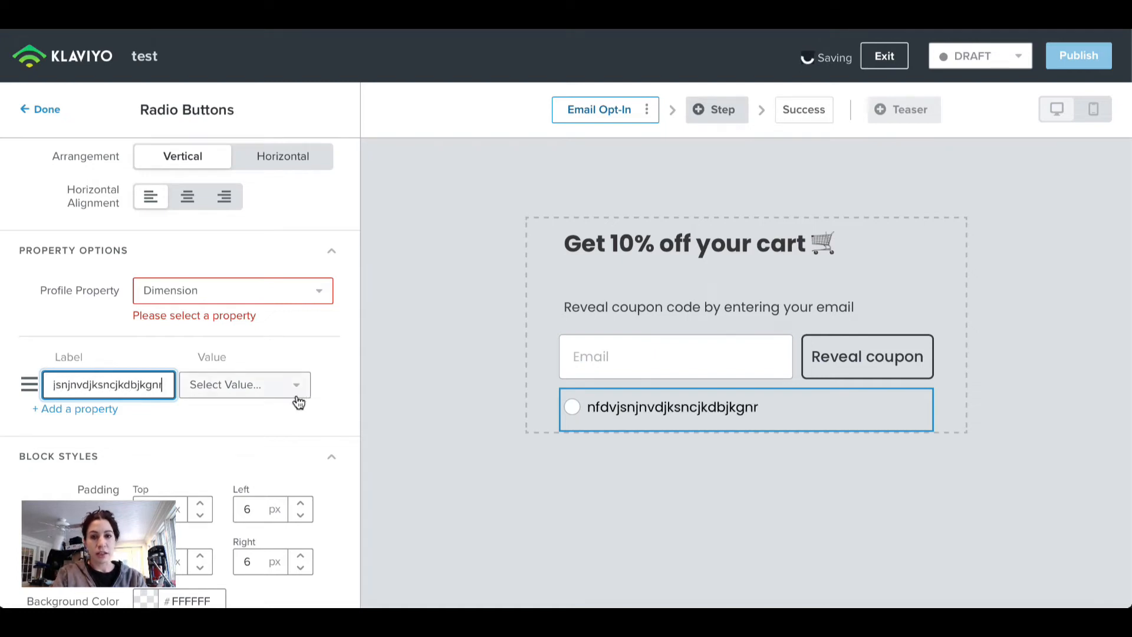
pyautogui.write('sjnvdjlzncjldsn f')
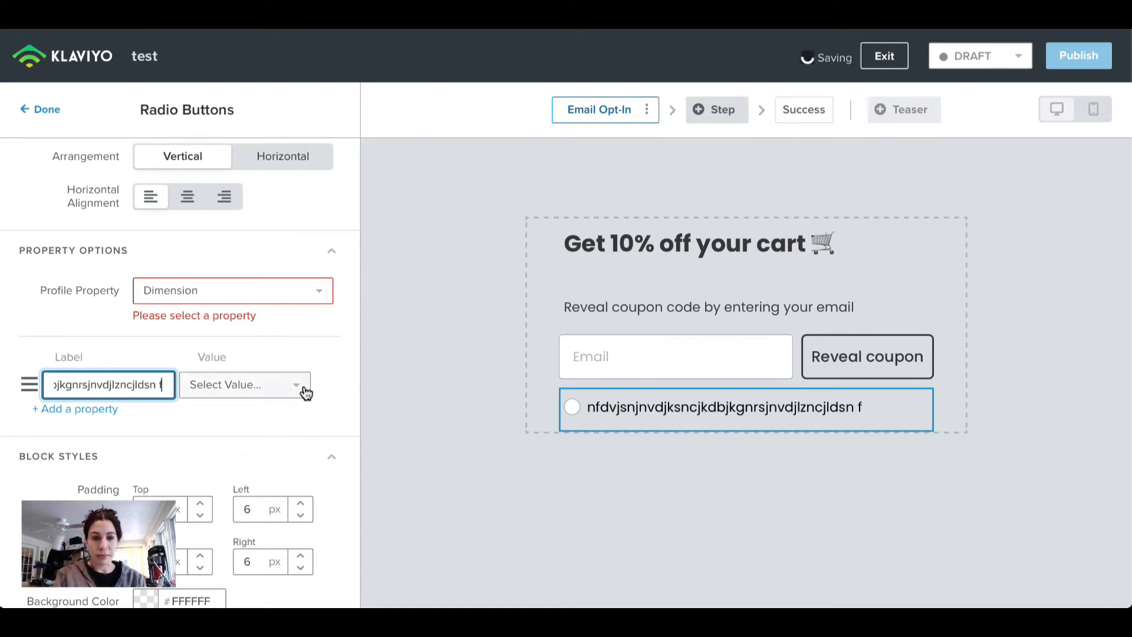
pyautogui.write('gjldsngjldvda')
# - Create the value "YES" and assign it to the remaining radio button option
pyautogui.click(302, 386)
pyautogui.click(271, 419)
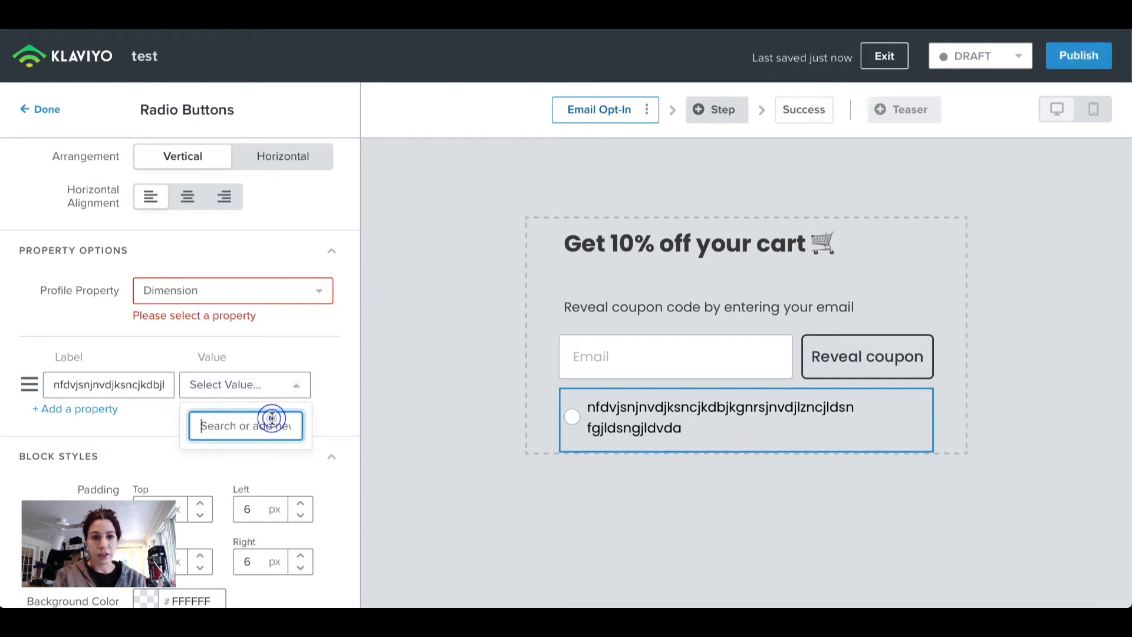
pyautogui.write('YES')
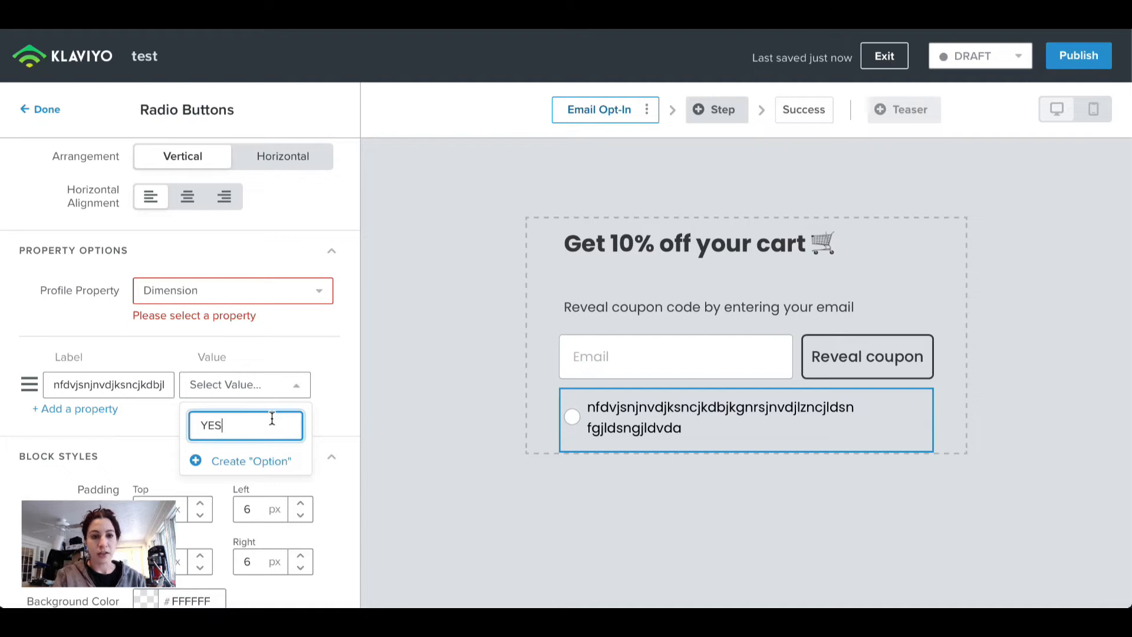
pyautogui.click(252, 461)
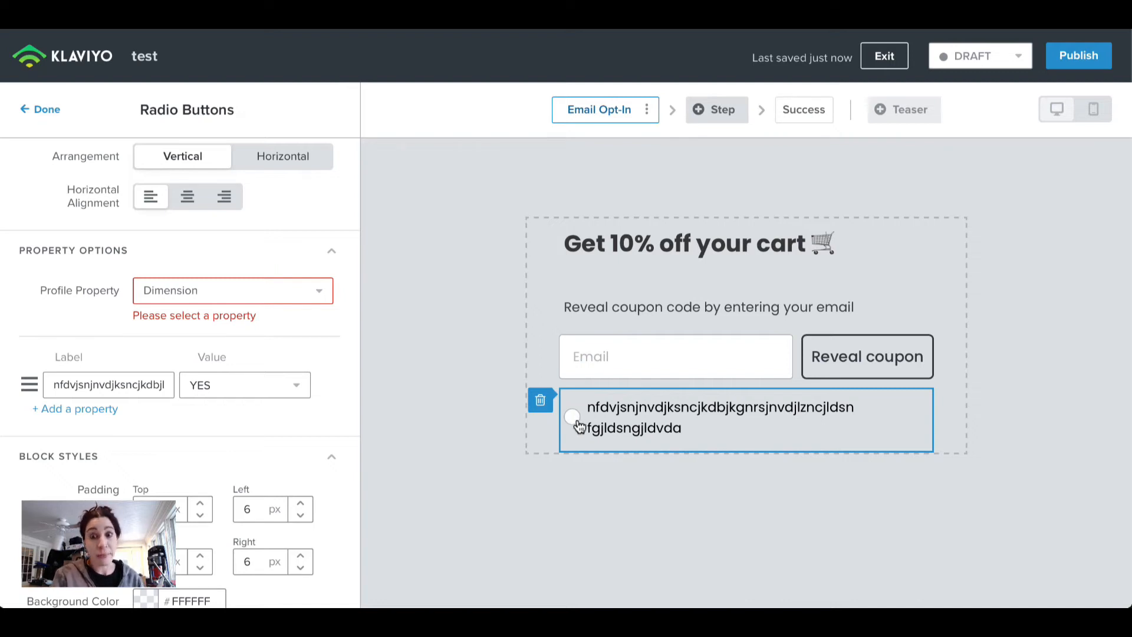
# - Change the "Reveal coupon" button's text to "subscribe"
pyautogui.click(866, 361)
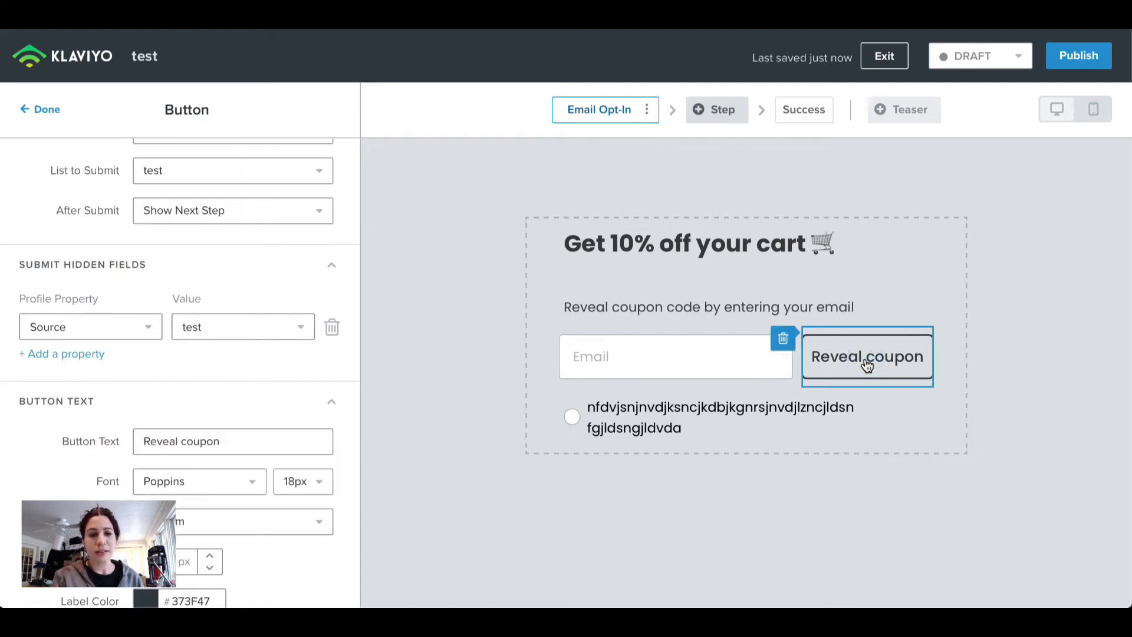
pyautogui.scroll(2, 281, 225)
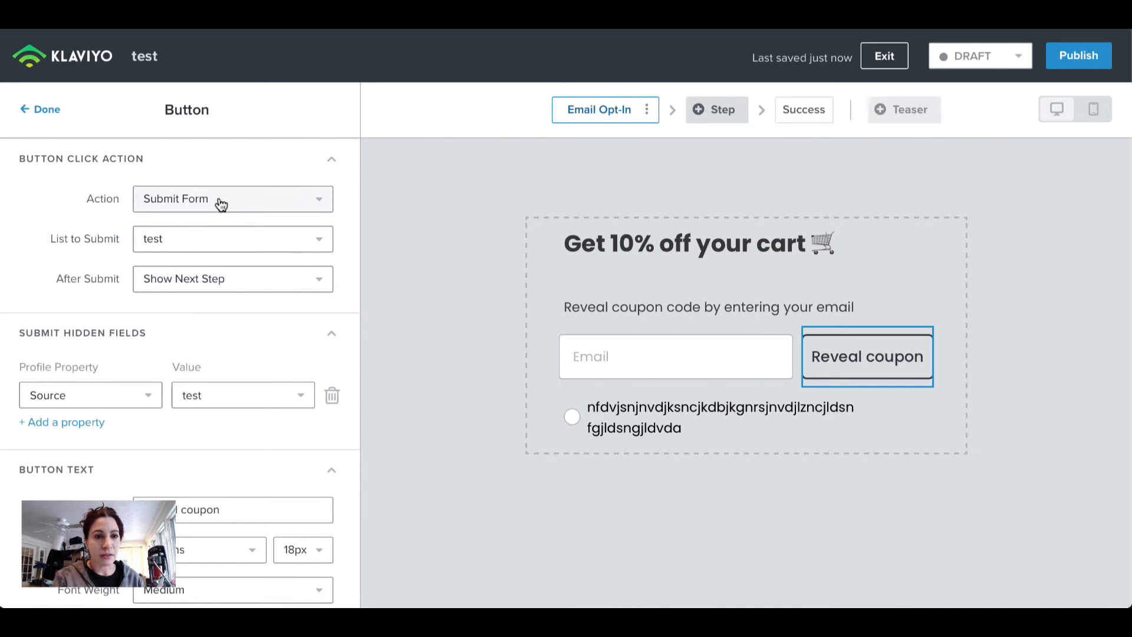
pyautogui.scroll(-1, 228, 275)
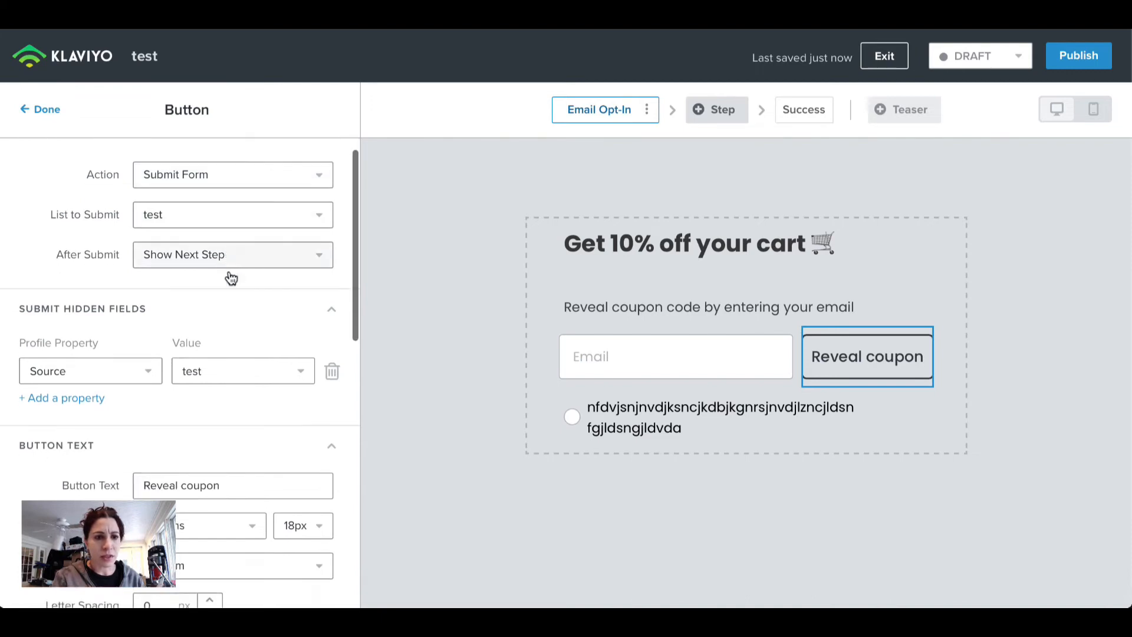
pyautogui.scroll(-2, 218, 338)
pyautogui.tripleClick(202, 389)
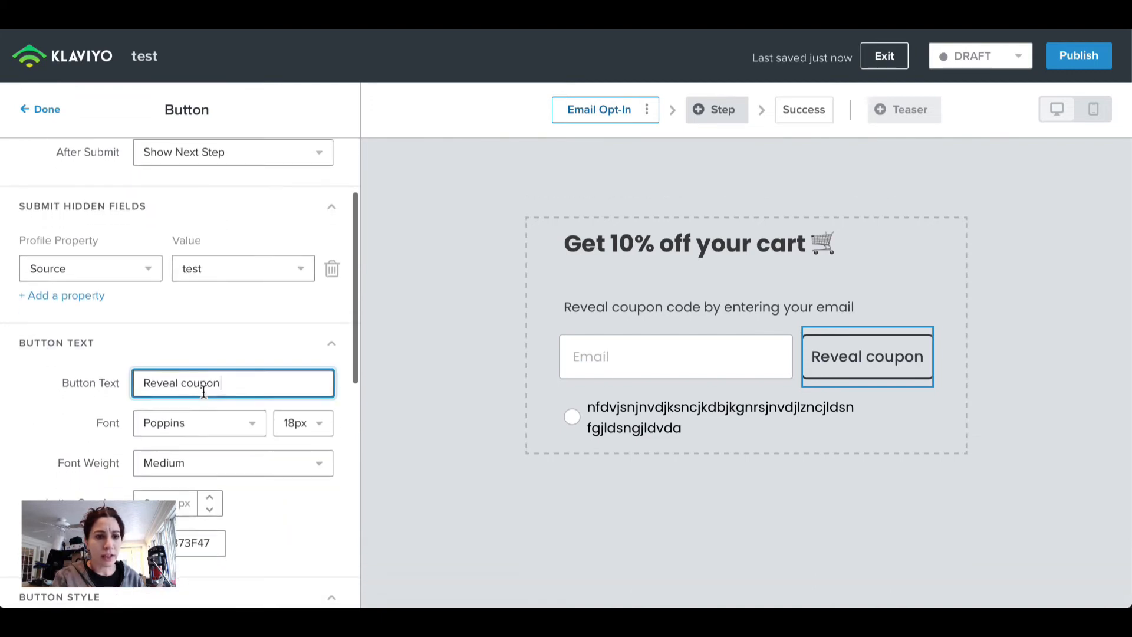
pyautogui.write('subscribe')
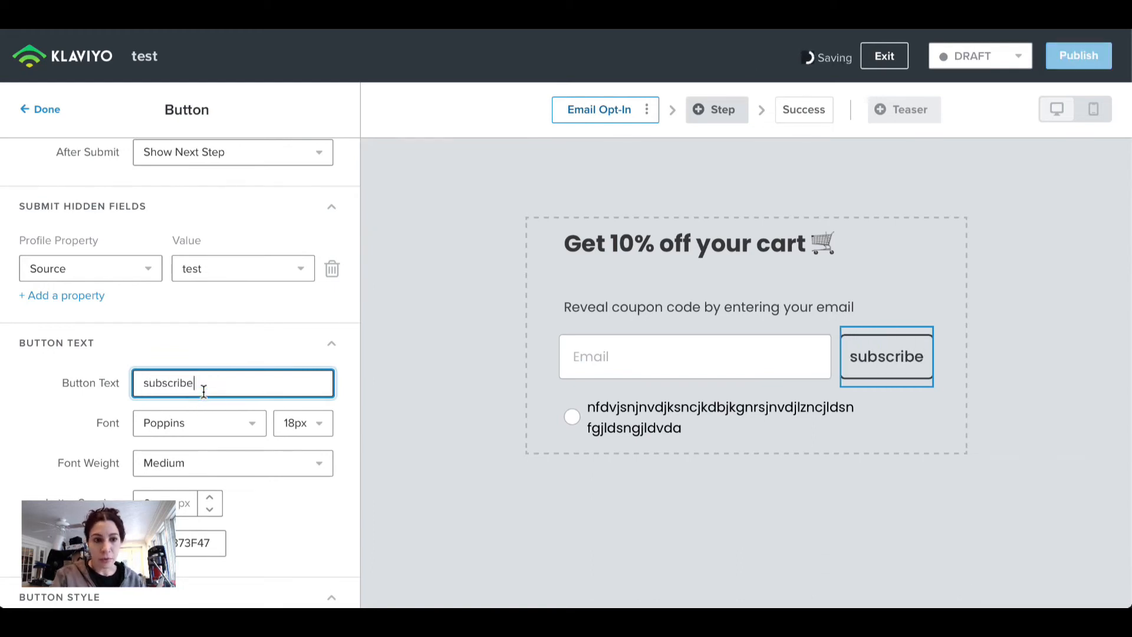
# - Review the subscribe button's text and style settings, its list to submit, and its after-submit choices
pyautogui.scroll(-3, 203, 394)
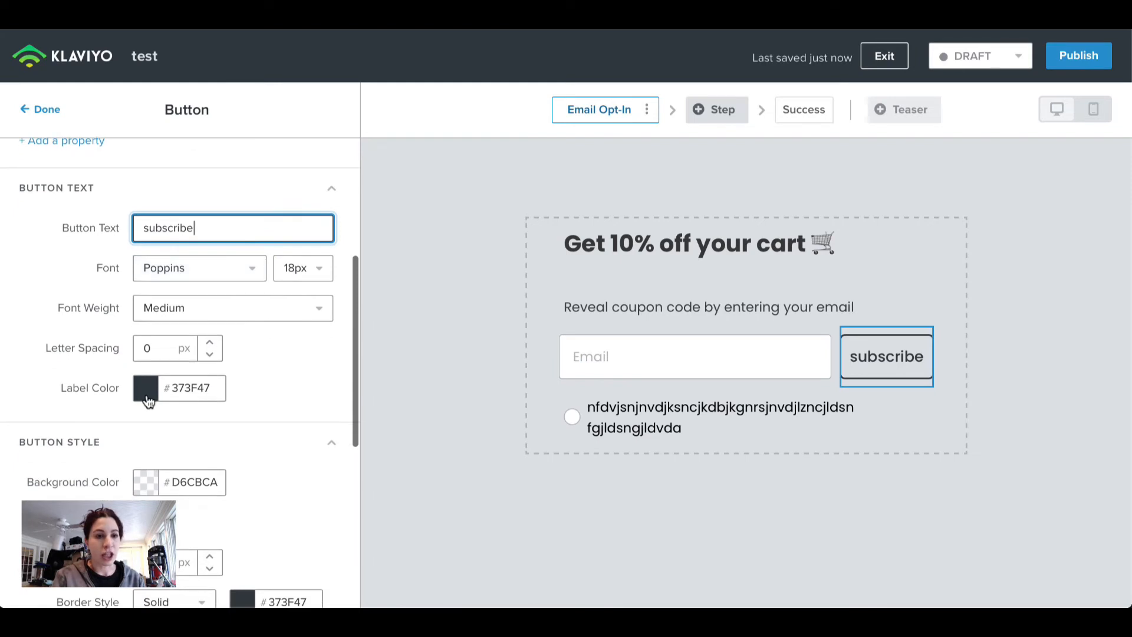
pyautogui.scroll(-2, 146, 396)
pyautogui.scroll(6, 147, 398)
pyautogui.scroll(2, 146, 400)
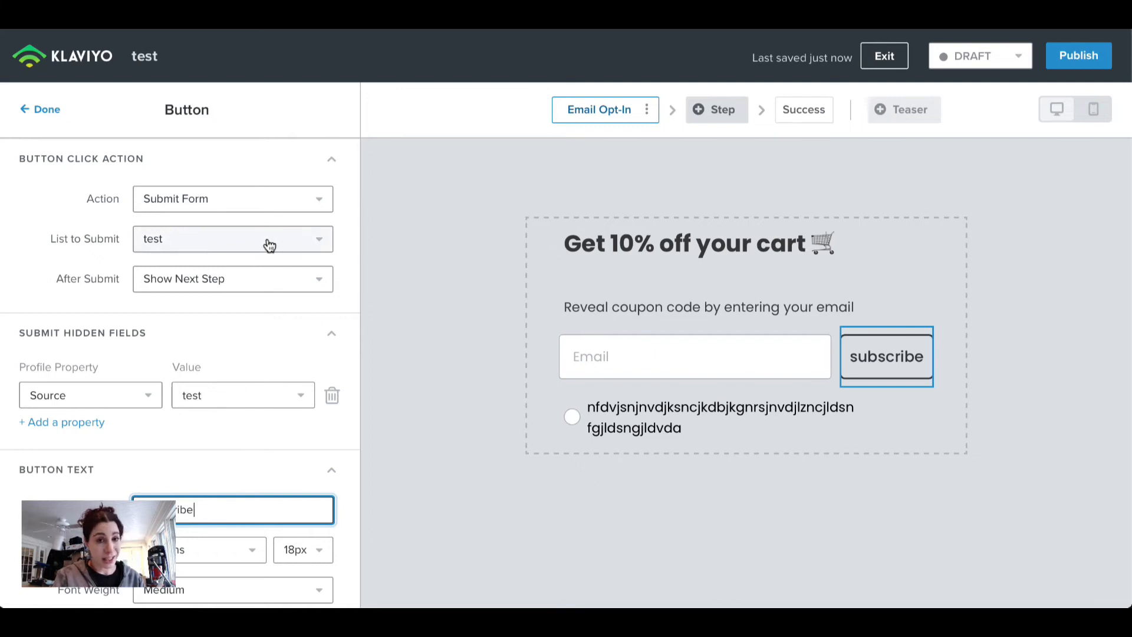
pyautogui.click(249, 241)
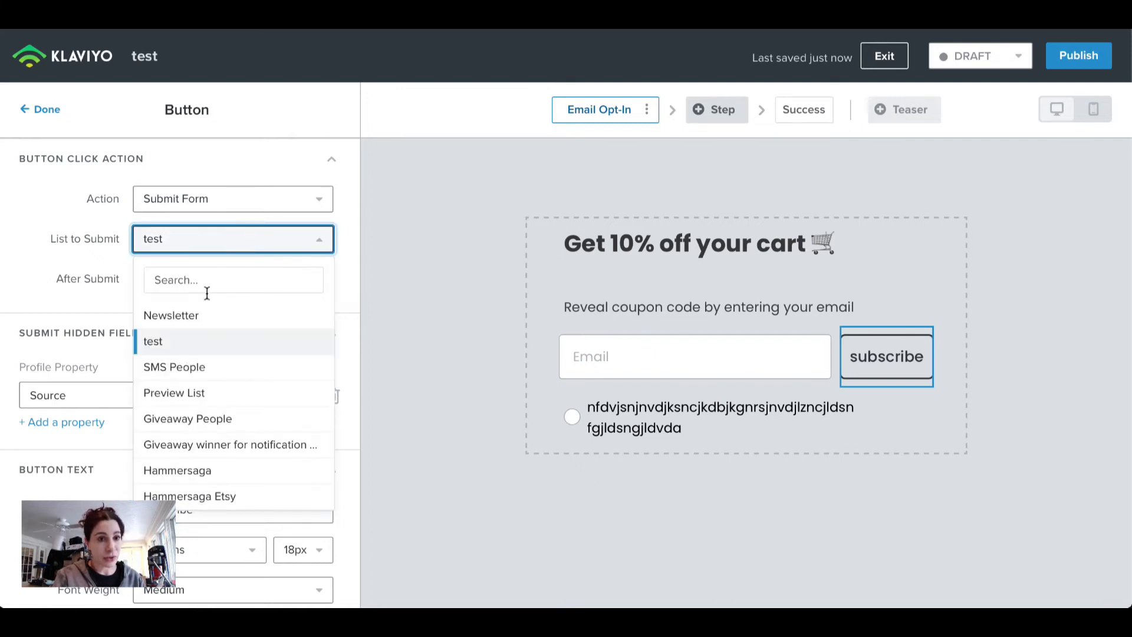
pyautogui.click(181, 341)
pyautogui.click(311, 292)
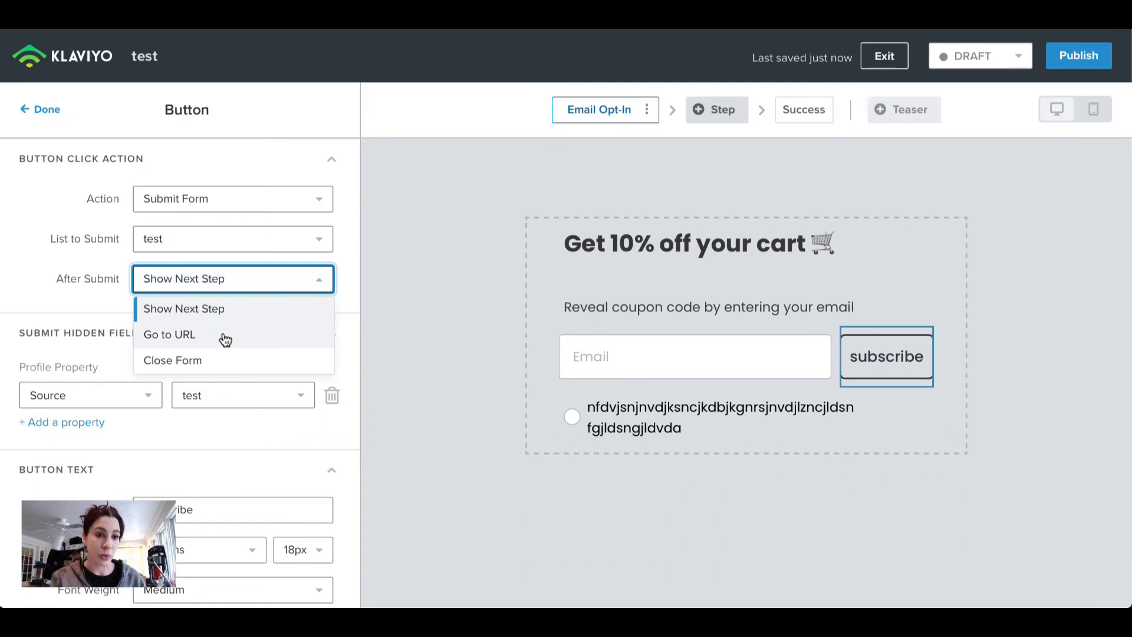
pyautogui.click(105, 303)
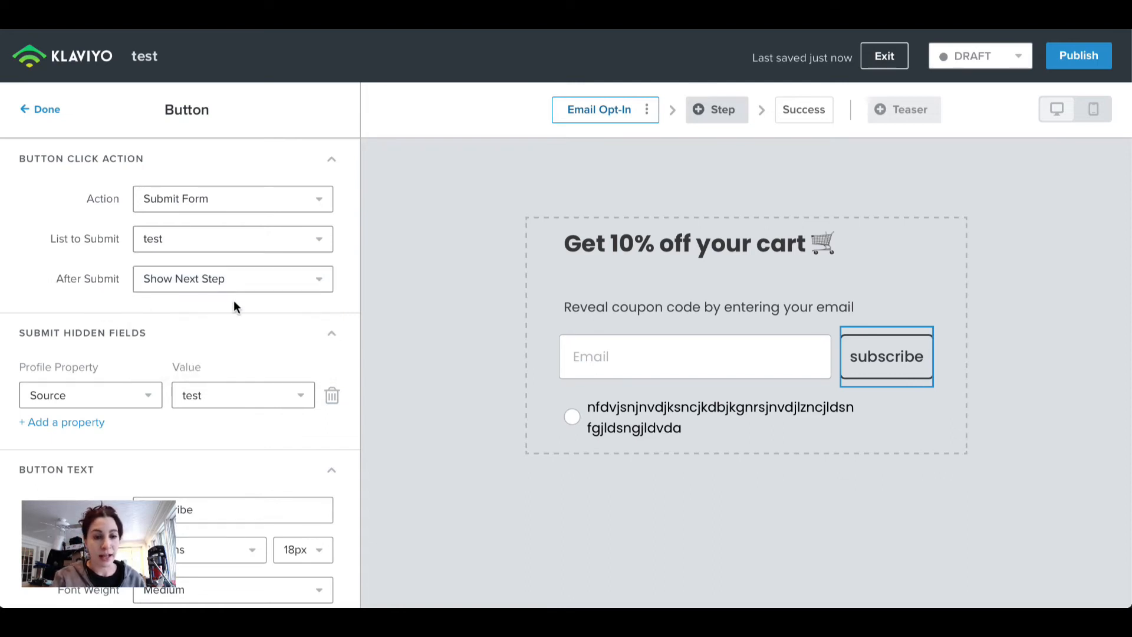
pyautogui.scroll(-10, 233, 303)
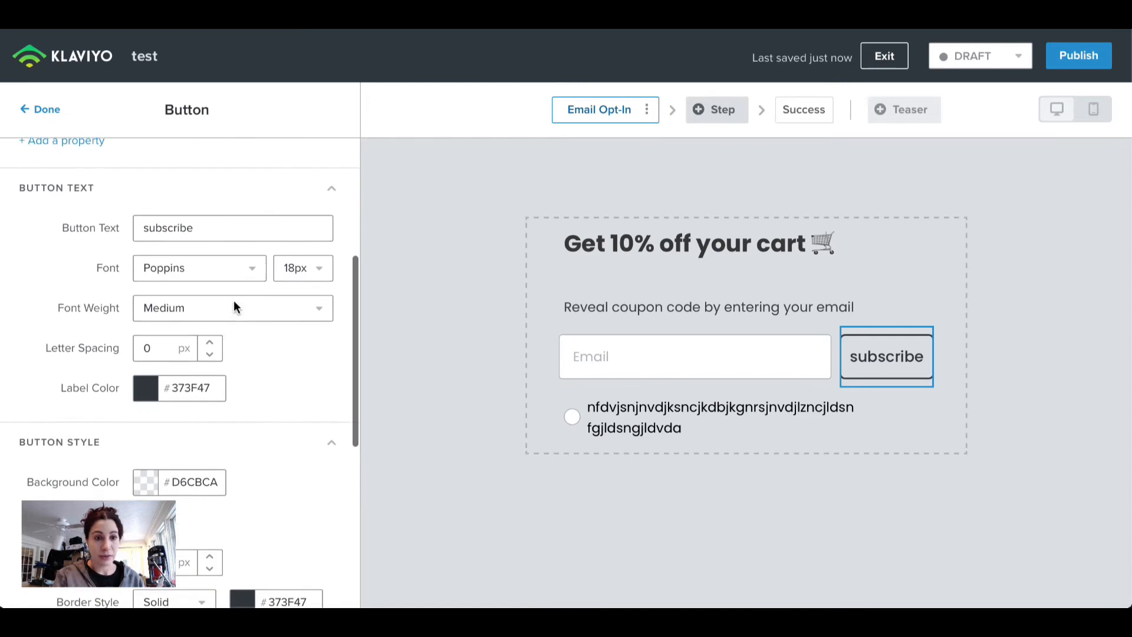
pyautogui.click(43, 112)
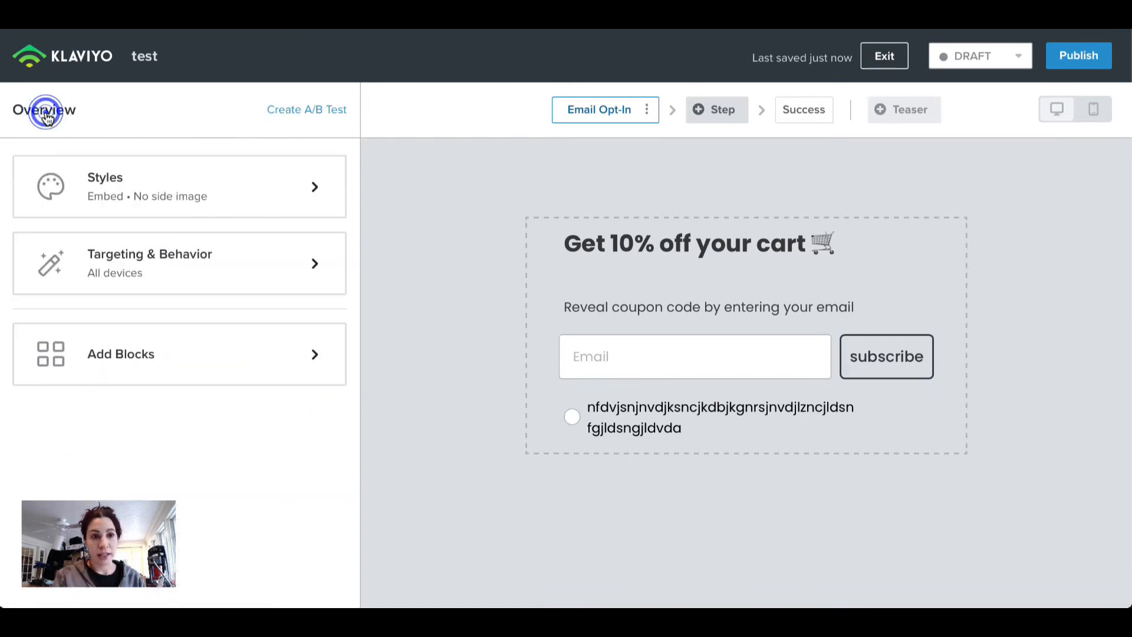
# - Examine the form's targeting and behavior settings, including embed code, devices, visitor targeting and custom trigger
pyautogui.click(158, 260)
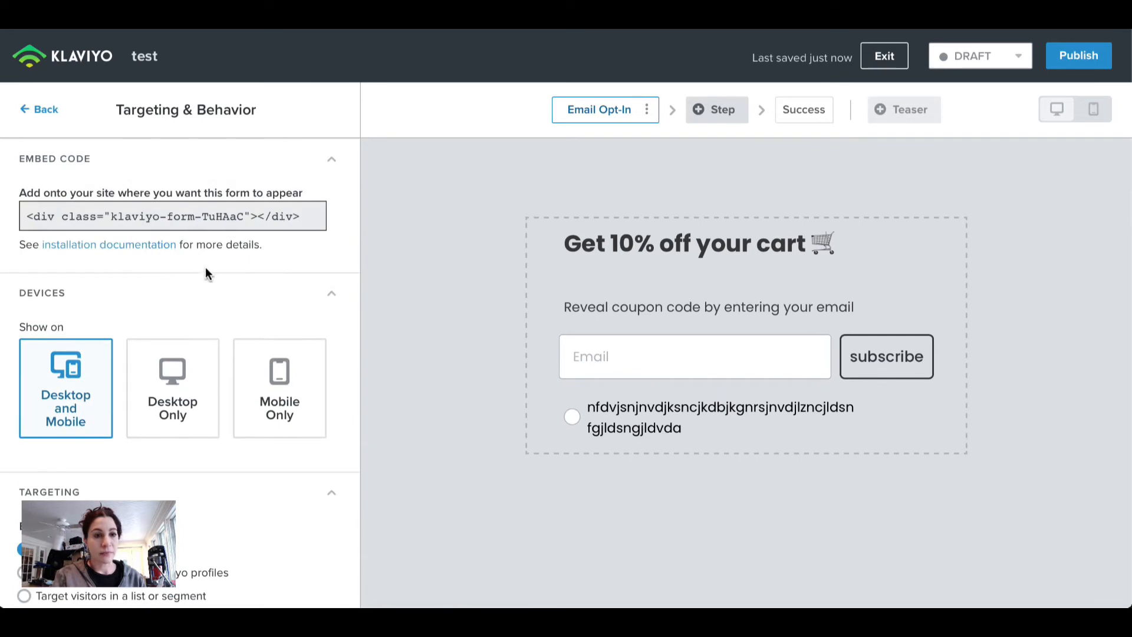
pyautogui.scroll(-5, 206, 271)
pyautogui.scroll(-2, 206, 271)
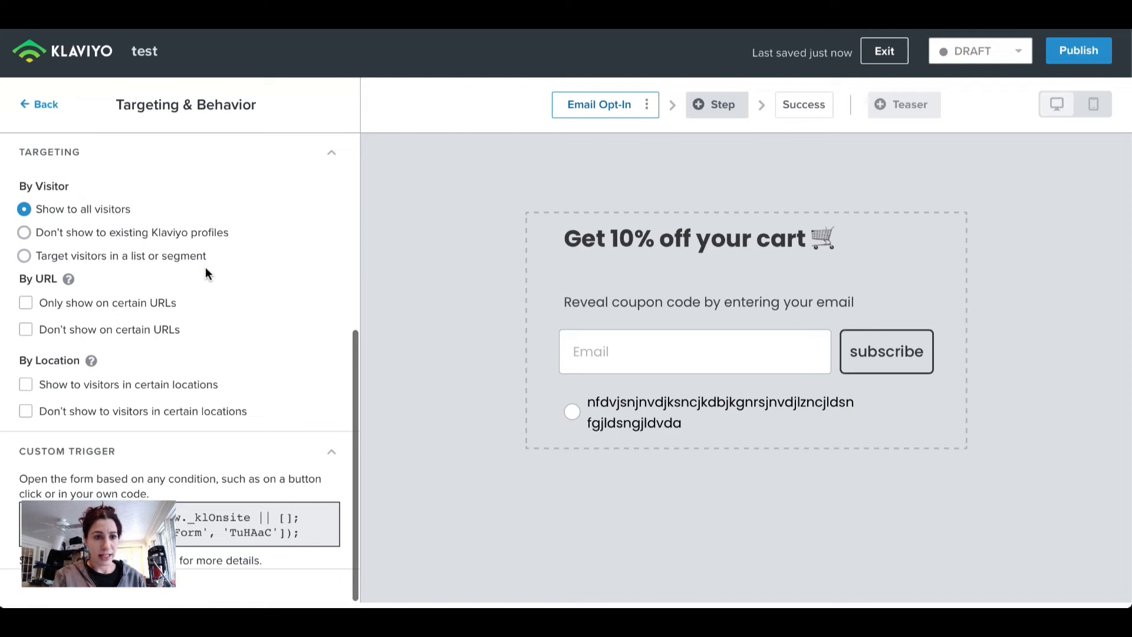
pyautogui.scroll(7, 207, 273)
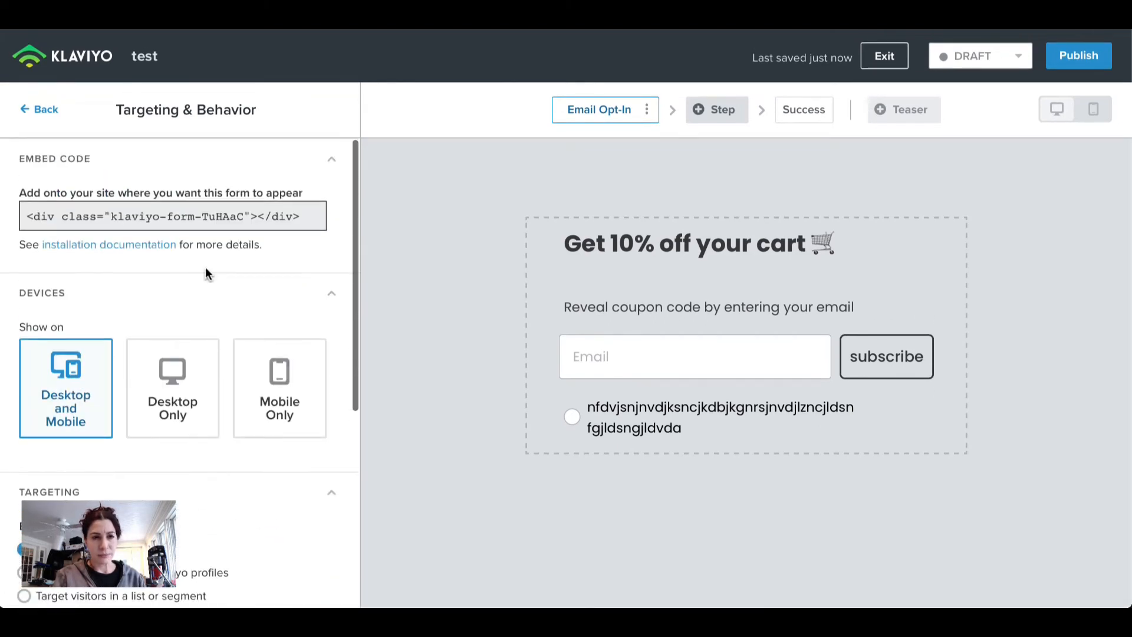
pyautogui.click(48, 112)
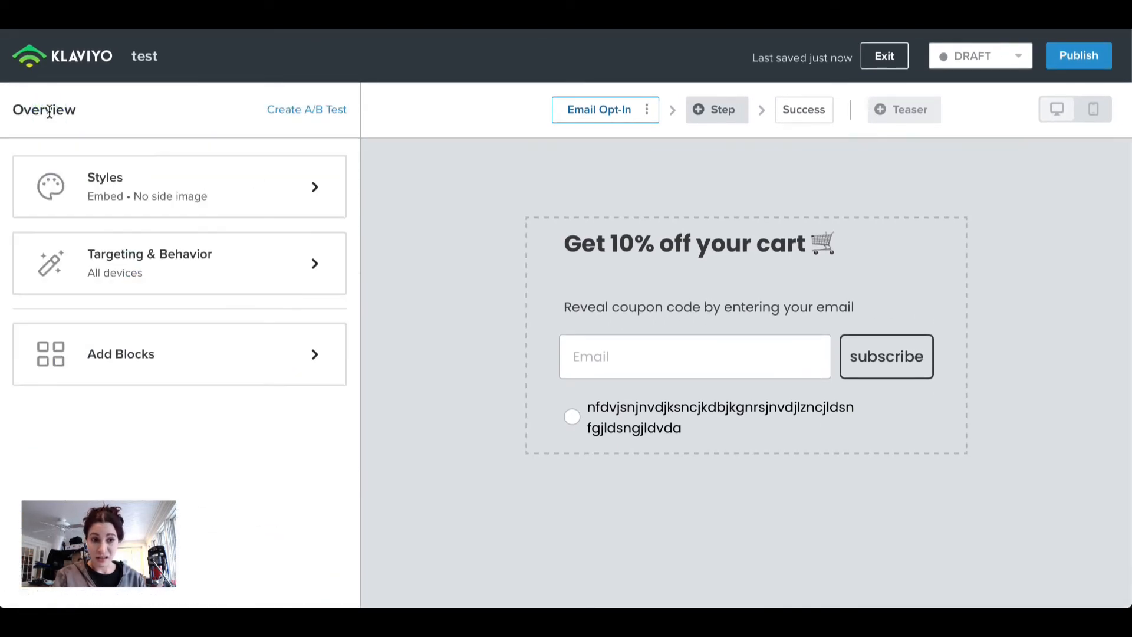
# - Review the form's style settings, from form type and side image to background and input field styles
pyautogui.click(203, 188)
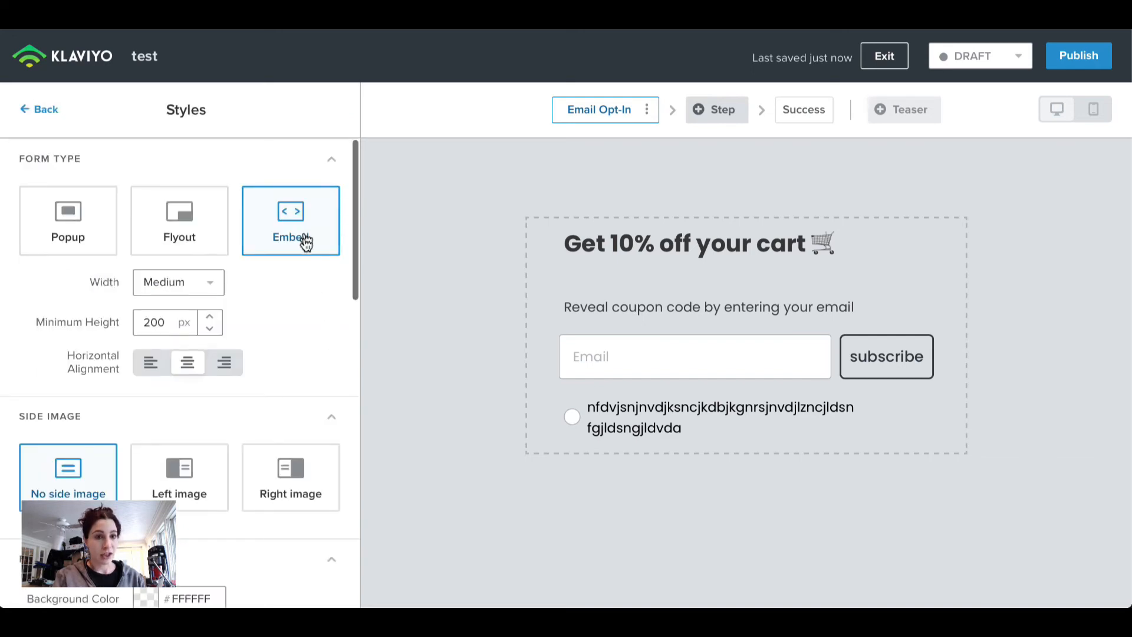
pyautogui.scroll(-3, 309, 295)
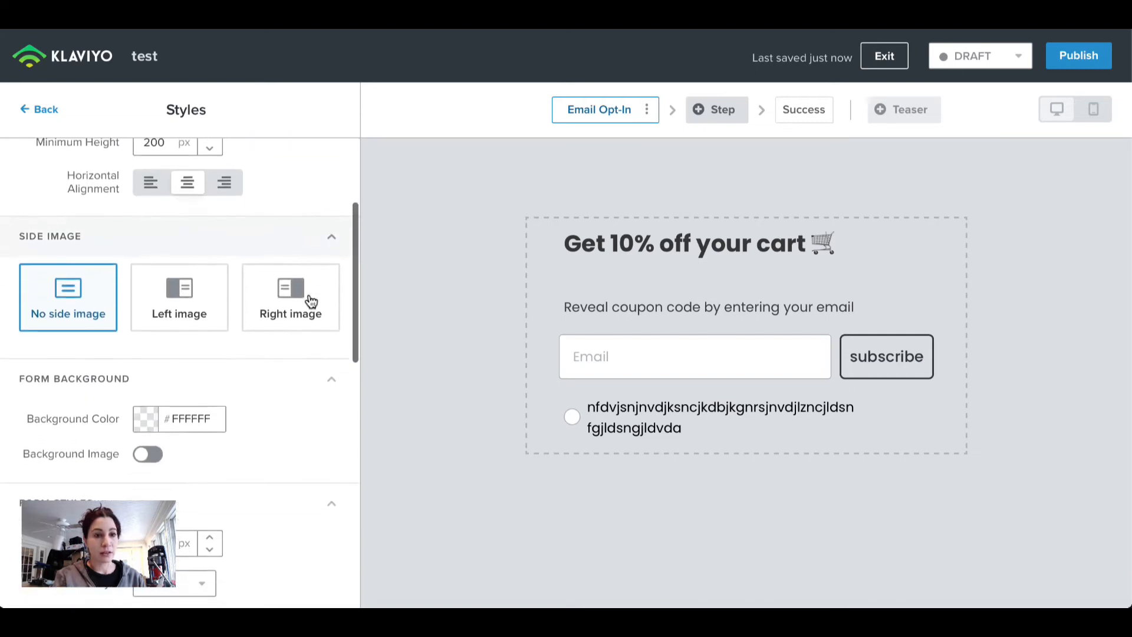
pyautogui.scroll(-3, 309, 300)
pyautogui.scroll(-6, 309, 300)
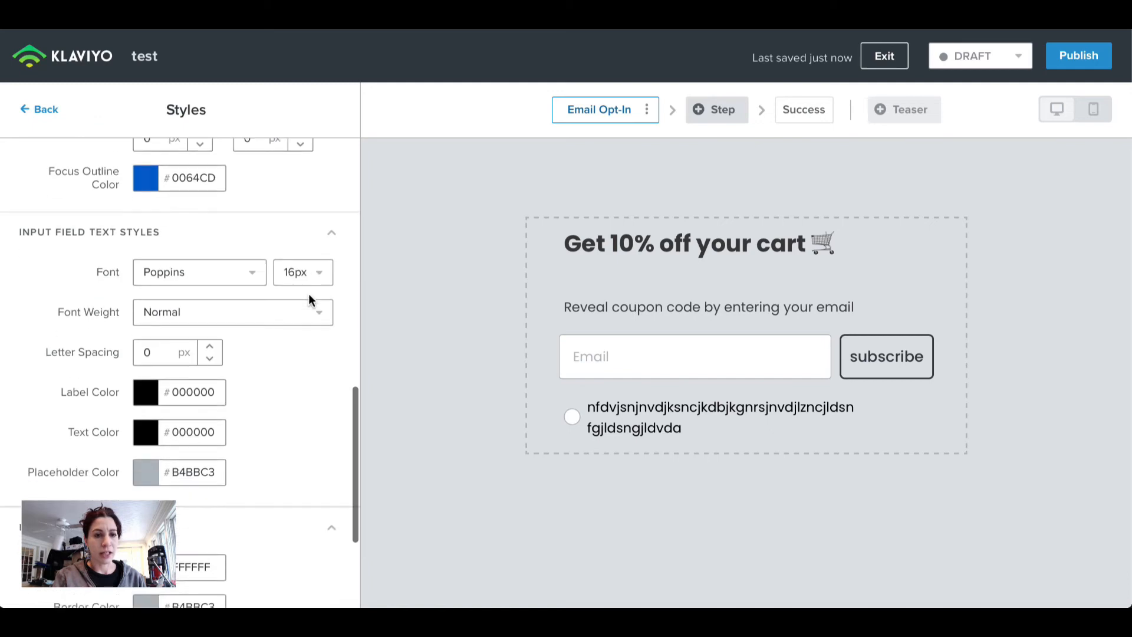
pyautogui.scroll(-1, 309, 293)
pyautogui.scroll(-2, 239, 399)
pyautogui.scroll(1, 240, 402)
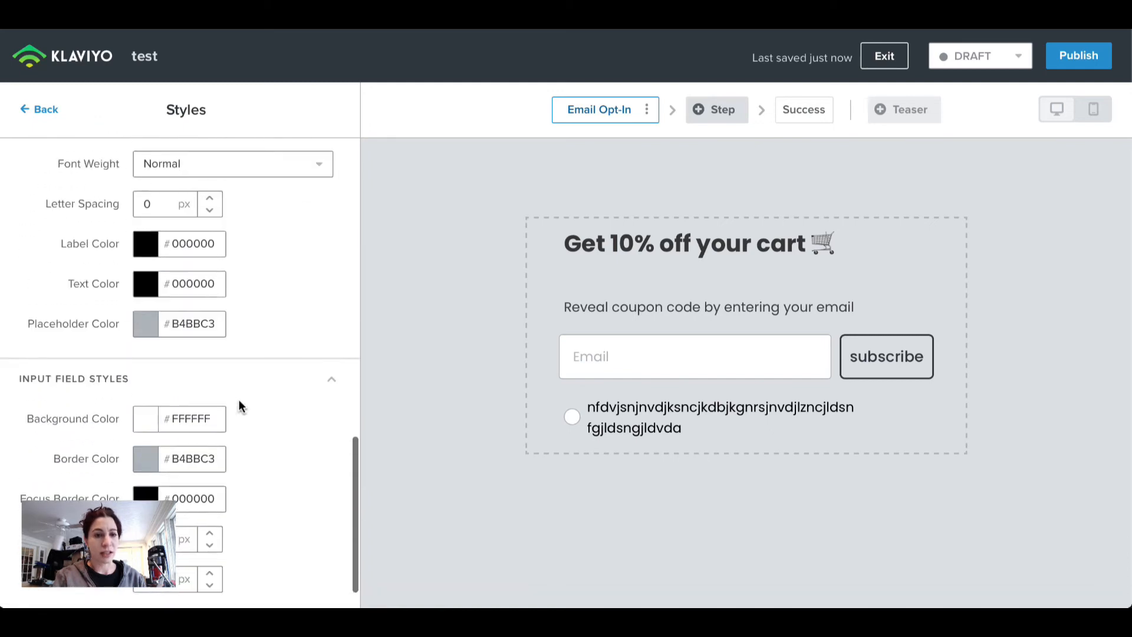
pyautogui.scroll(15, 240, 402)
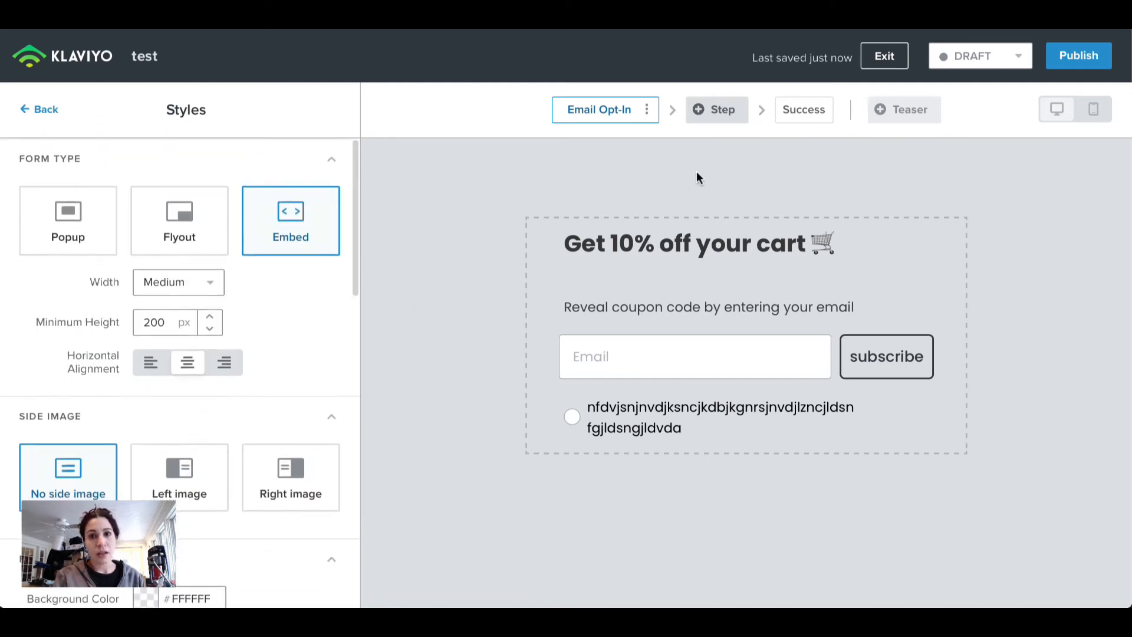
# - Check which step types can be added, and inspect the coupon code text block on the Success step
pyautogui.click(709, 114)
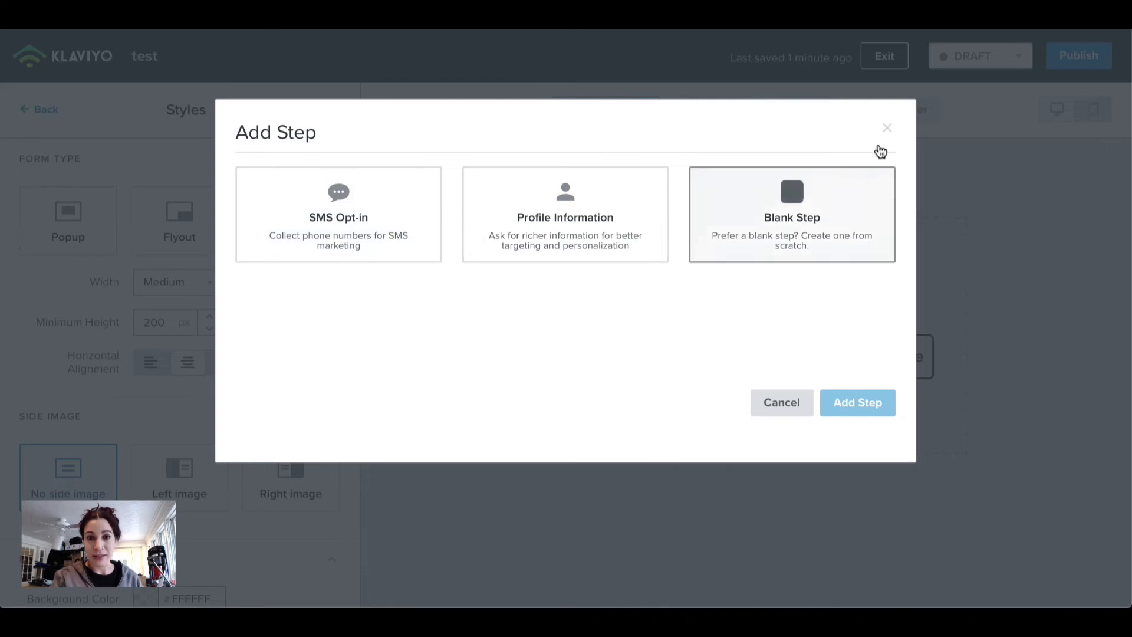
pyautogui.click(884, 131)
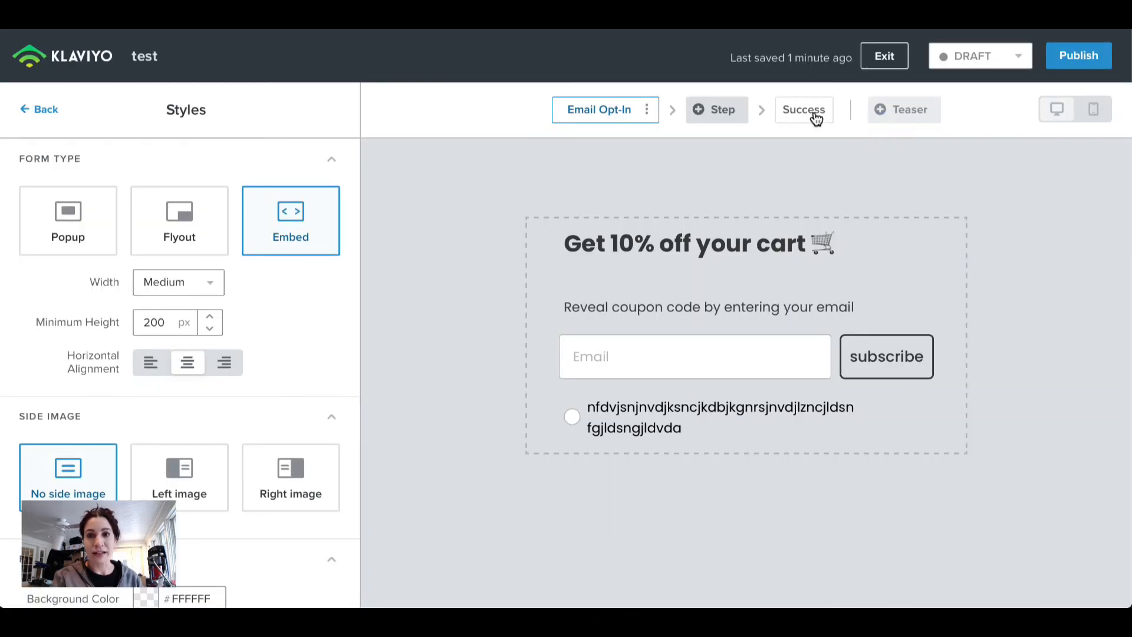
pyautogui.click(814, 116)
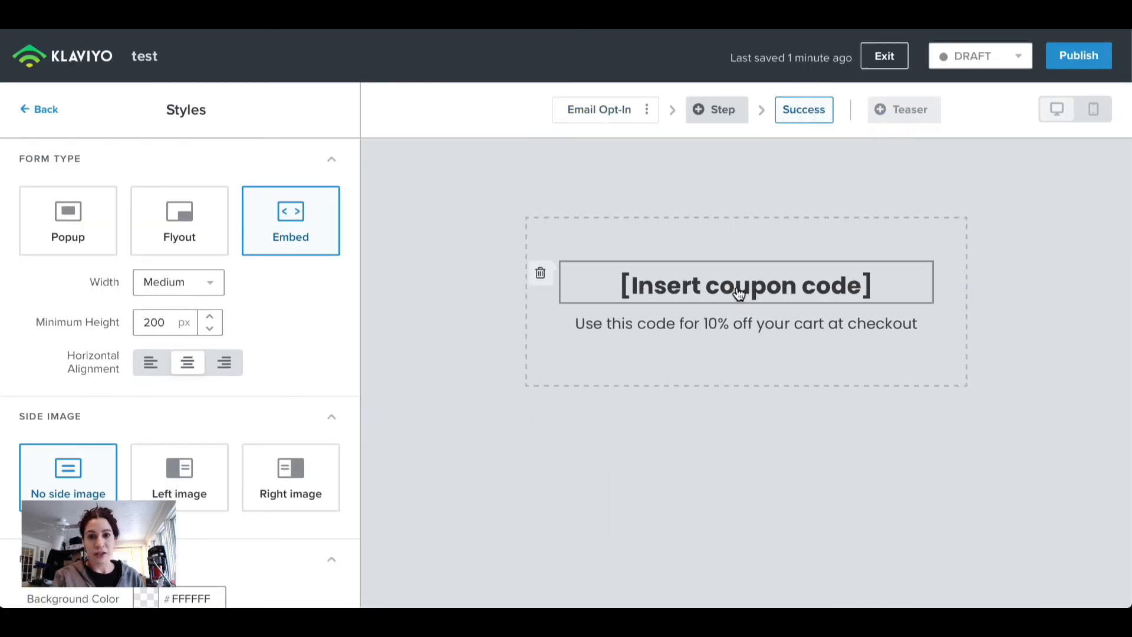
pyautogui.click(681, 288)
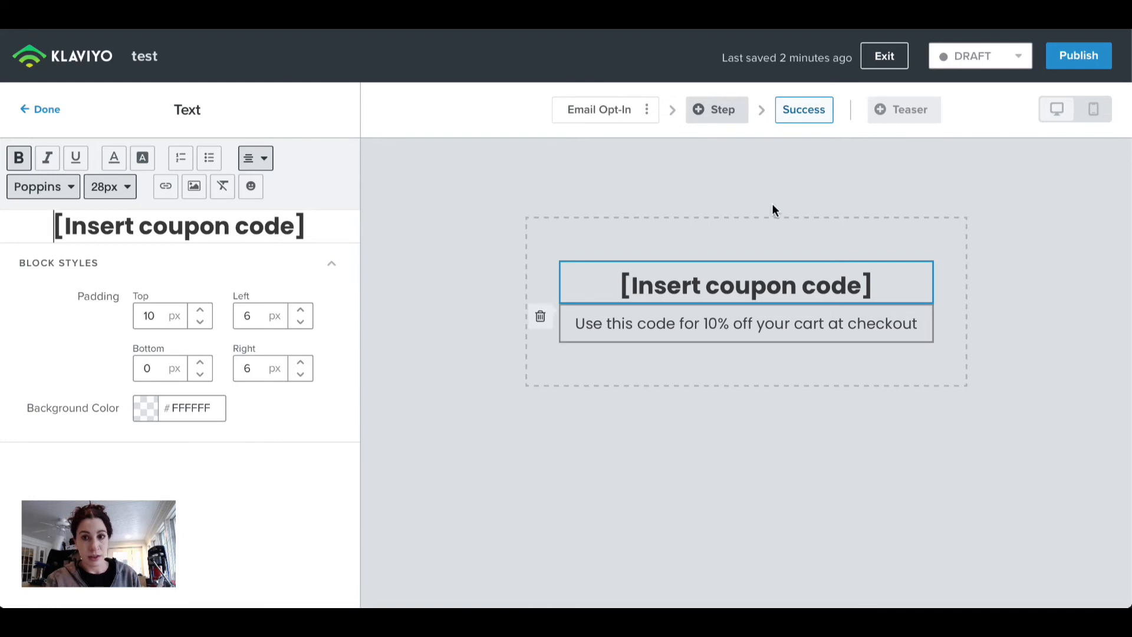
pyautogui.click(37, 109)
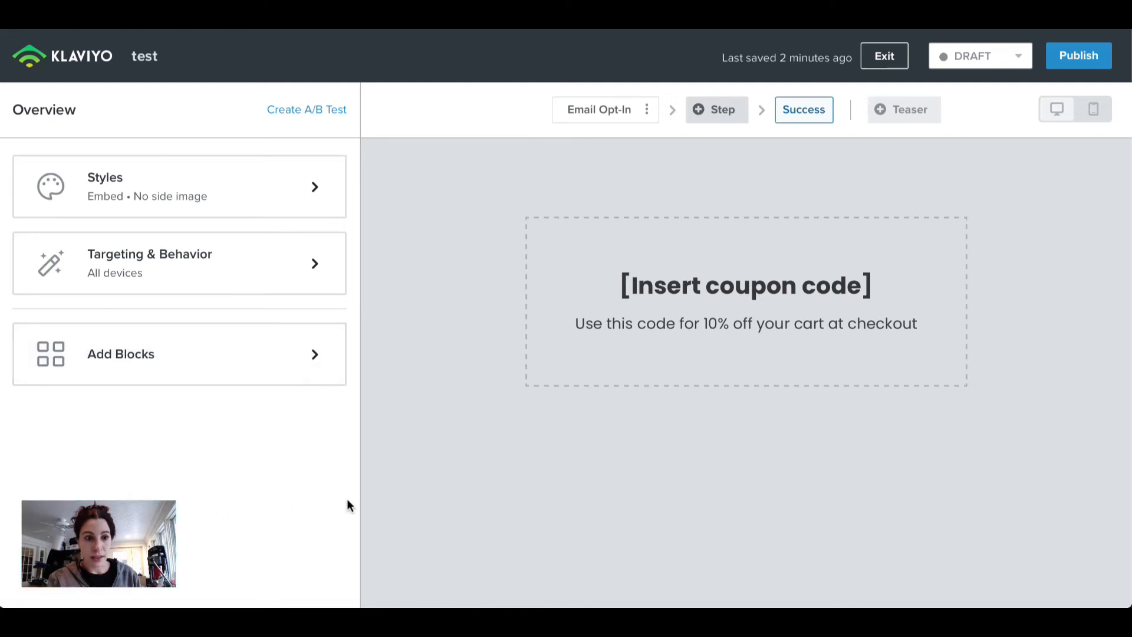
pyautogui.moveTo(64, 550)
pyautogui.mouseDown()
pyautogui.moveTo(252, 547)
pyautogui.moveTo(136, 579)
pyautogui.moveTo(60, 552)
pyautogui.mouseUp()
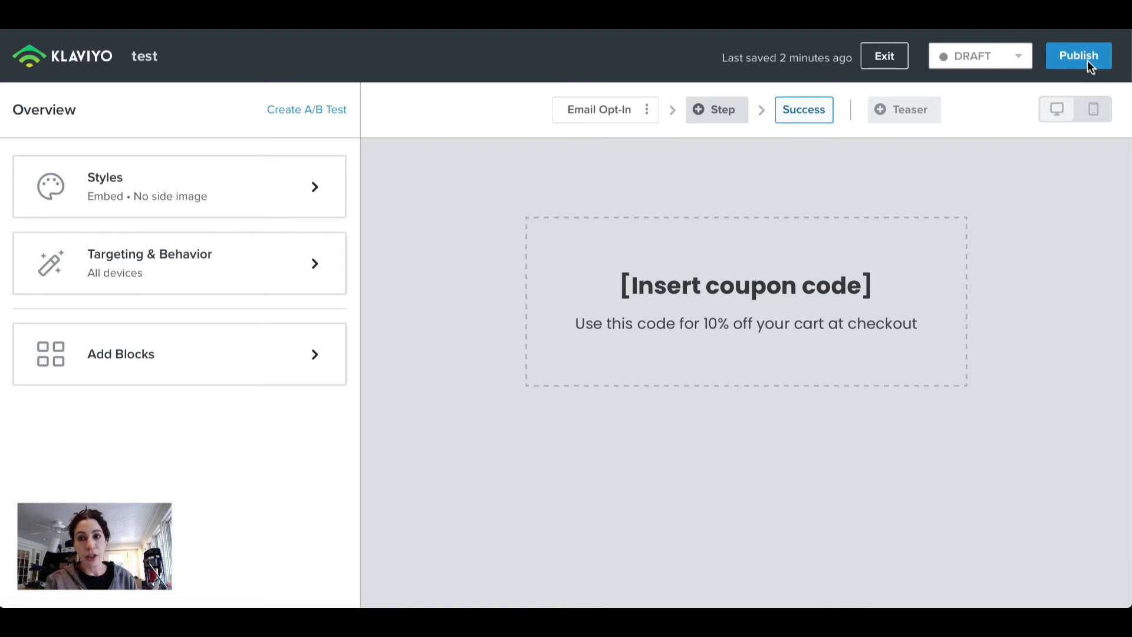
pyautogui.click(996, 152)
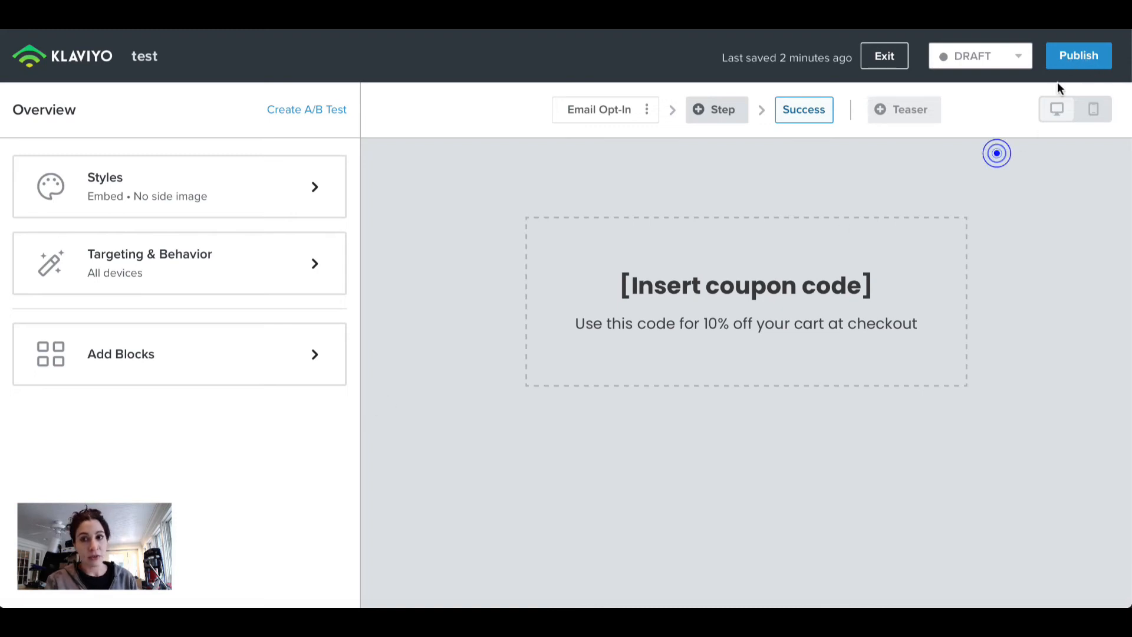
# - Review the embed code offered for publishing the form, cancel publishing, and exit the form editor
pyautogui.click(1080, 56)
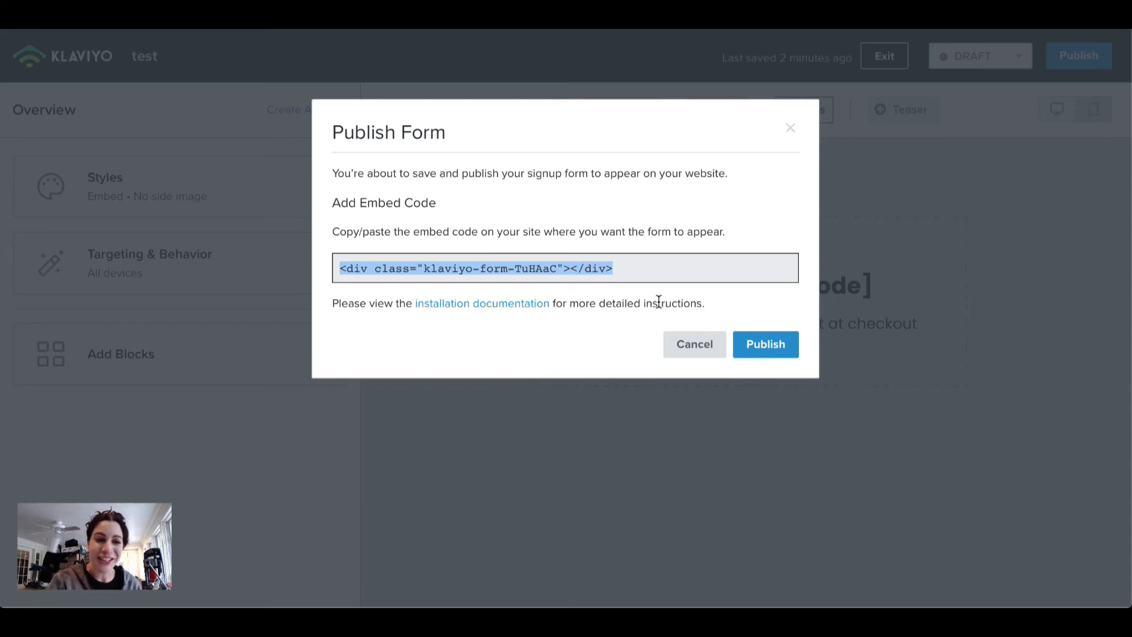
pyautogui.click(697, 351)
pyautogui.click(886, 57)
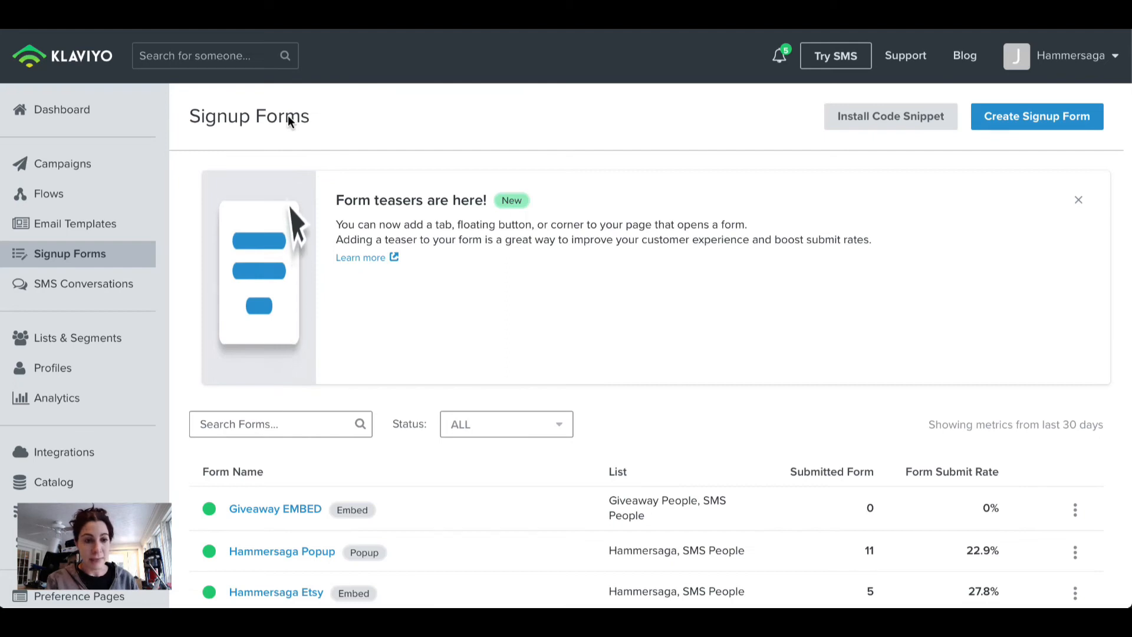
# - Create a new email campaign and name it test
pyautogui.click(64, 163)
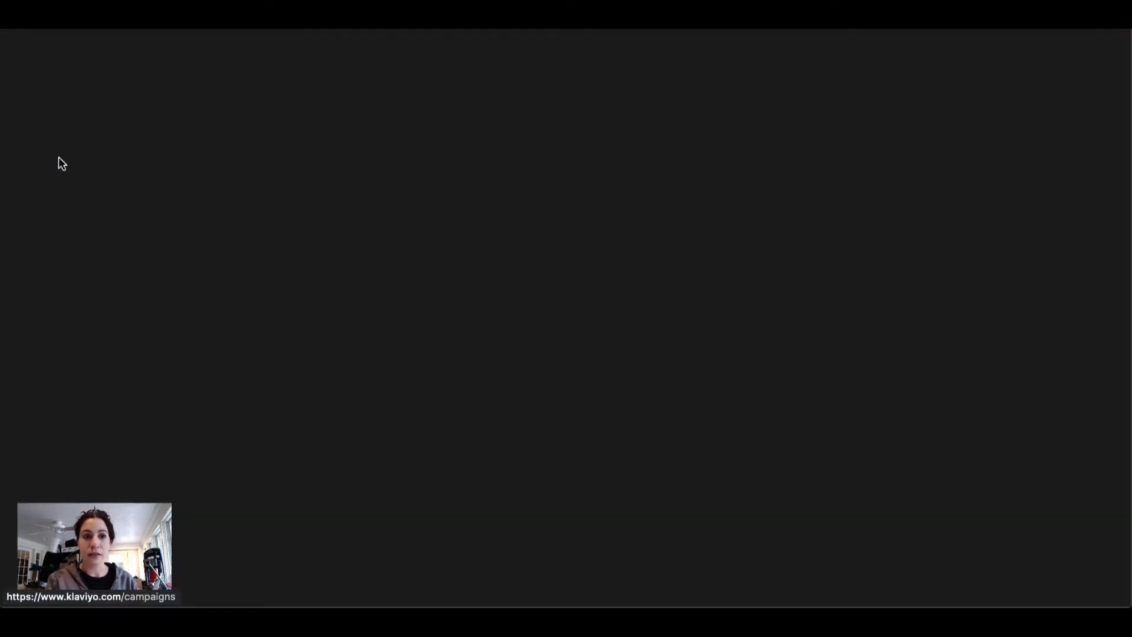
pyautogui.click(1052, 117)
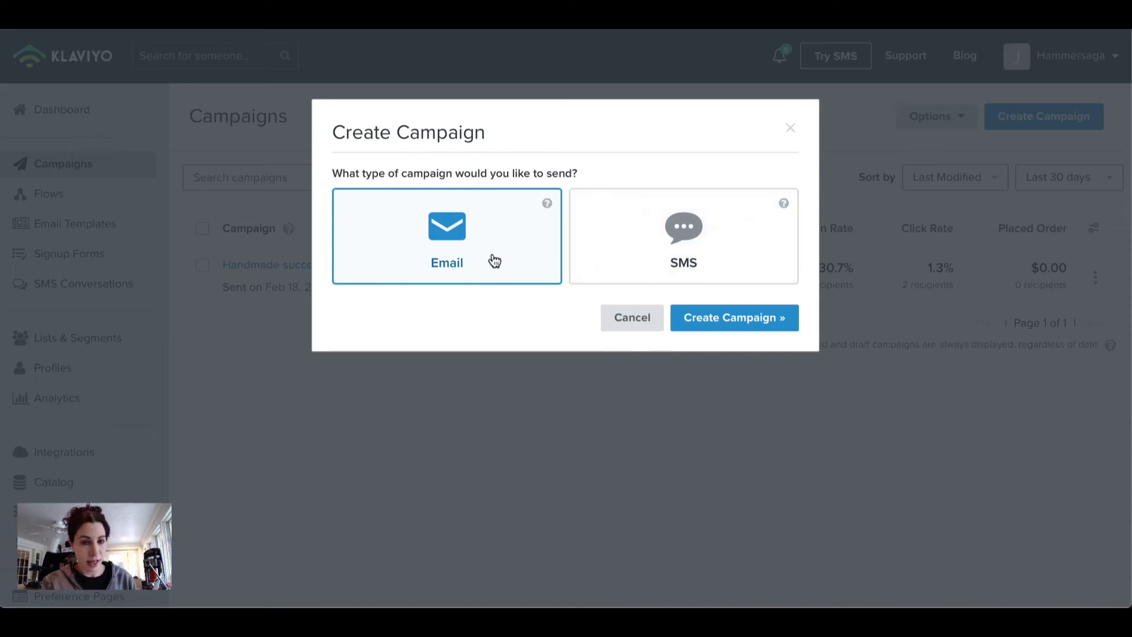
pyautogui.click(753, 327)
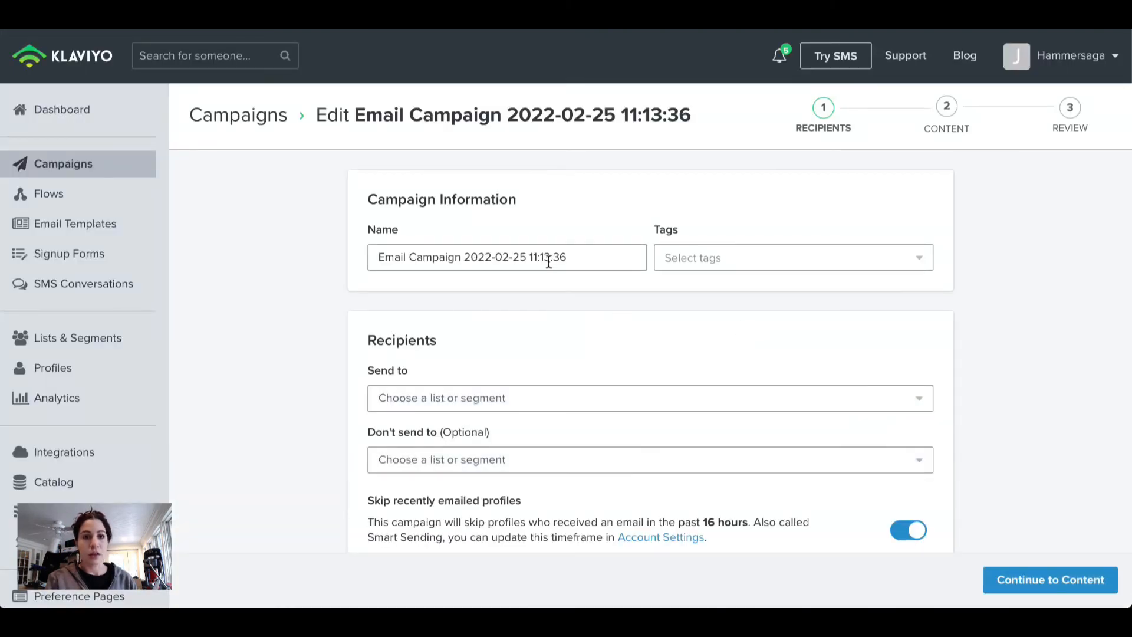
pyautogui.tripleClick(548, 261)
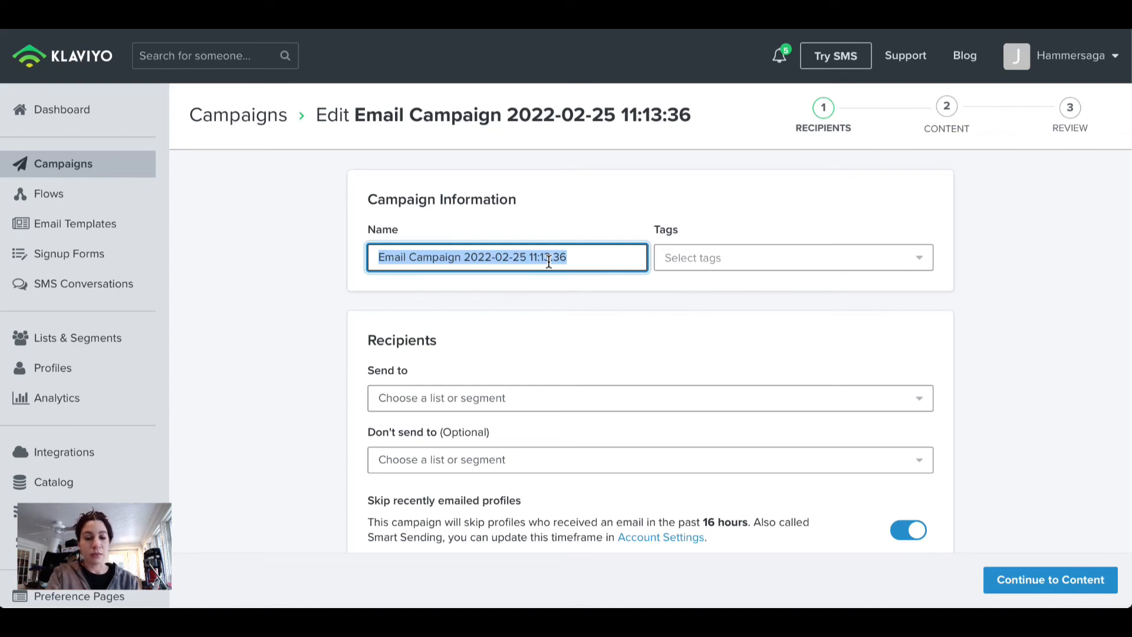
pyautogui.write('test')
pyautogui.click(642, 306)
# - Set the campaign's Send to recipients to the test list
pyautogui.scroll(-1, 644, 307)
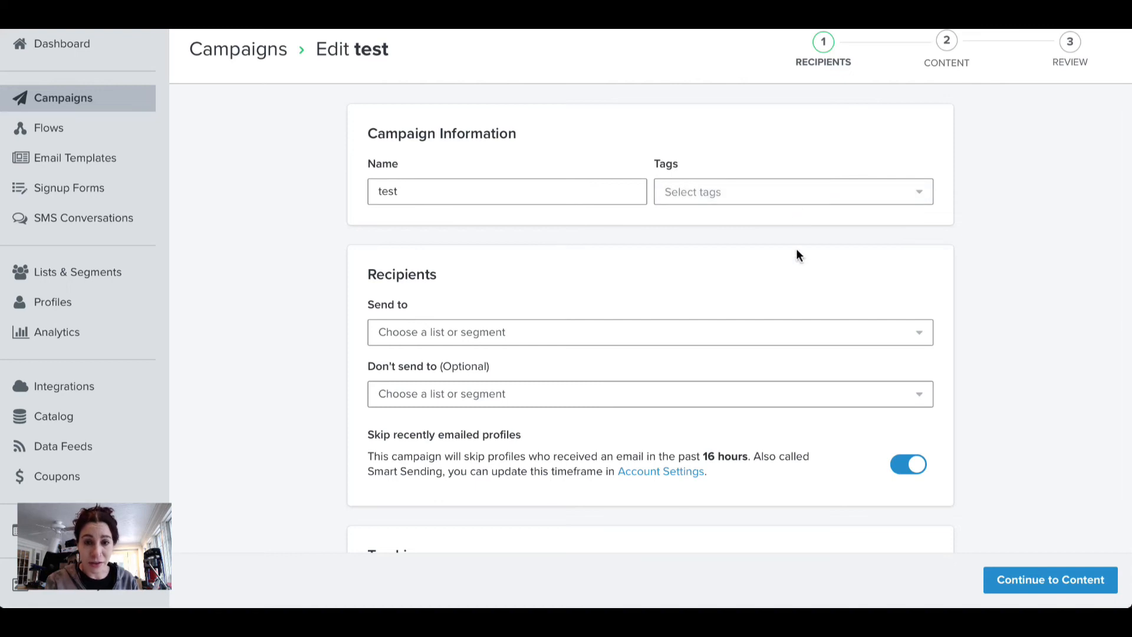
pyautogui.scroll(-1, 797, 255)
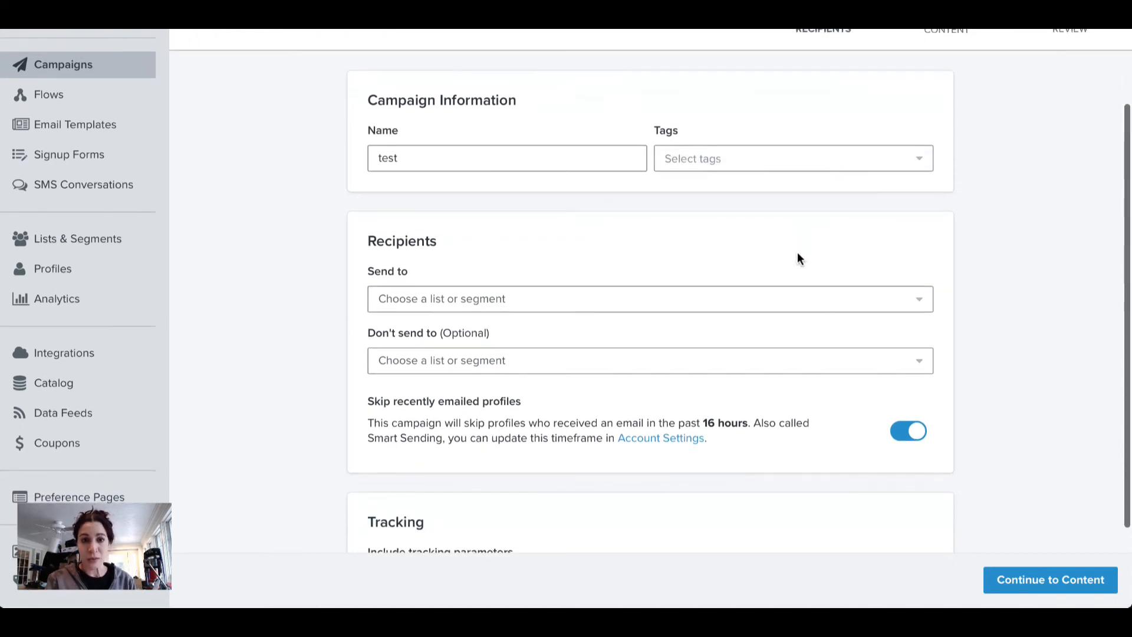
pyautogui.click(828, 304)
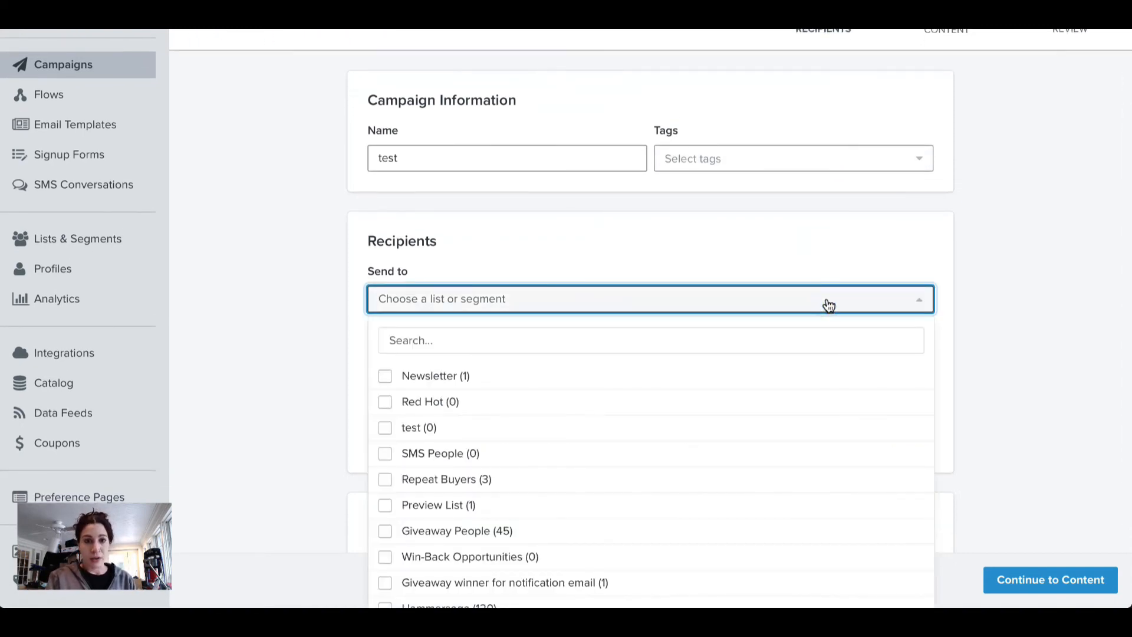
pyautogui.scroll(-2, 523, 304)
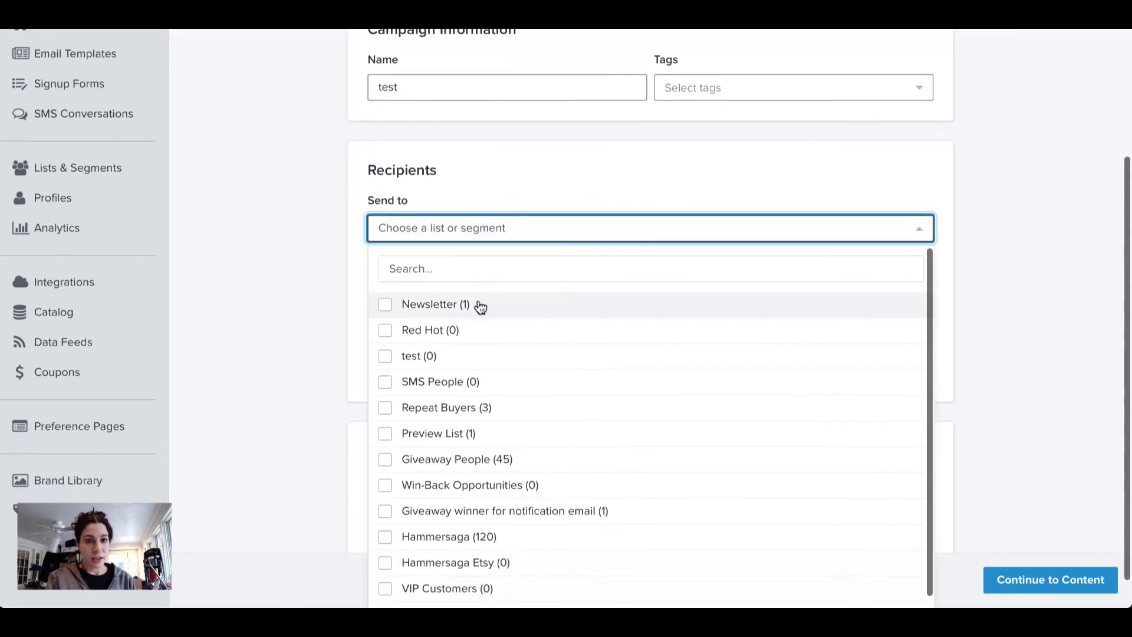
pyautogui.click(385, 359)
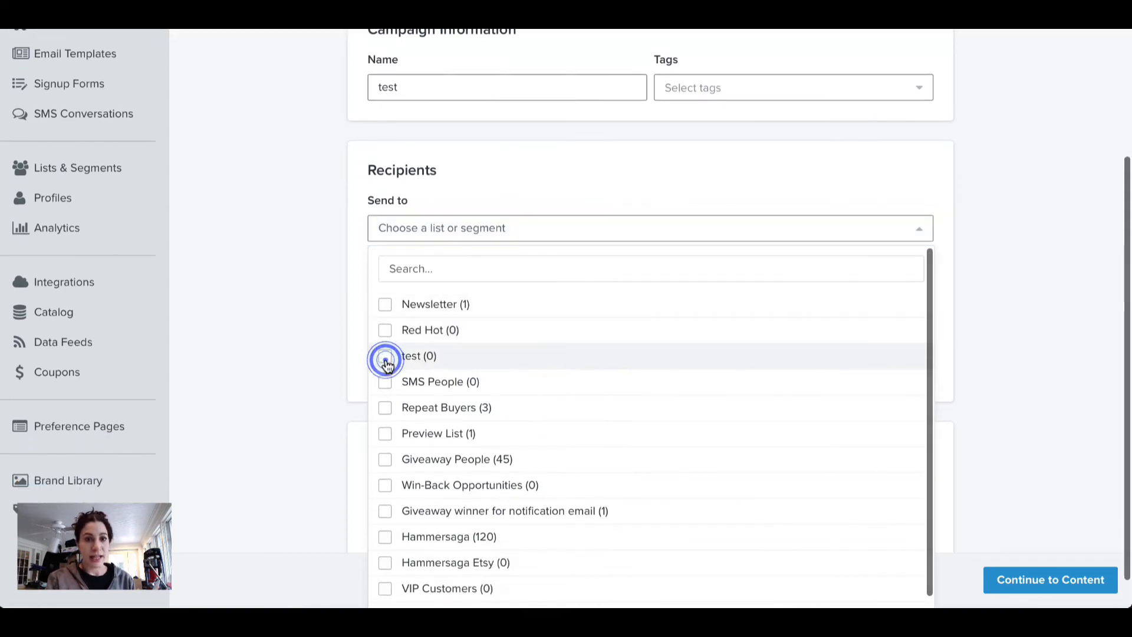
pyautogui.click(332, 358)
# - Check which lists and segments can be excluded from the campaign, without choosing any
pyautogui.scroll(-1, 471, 313)
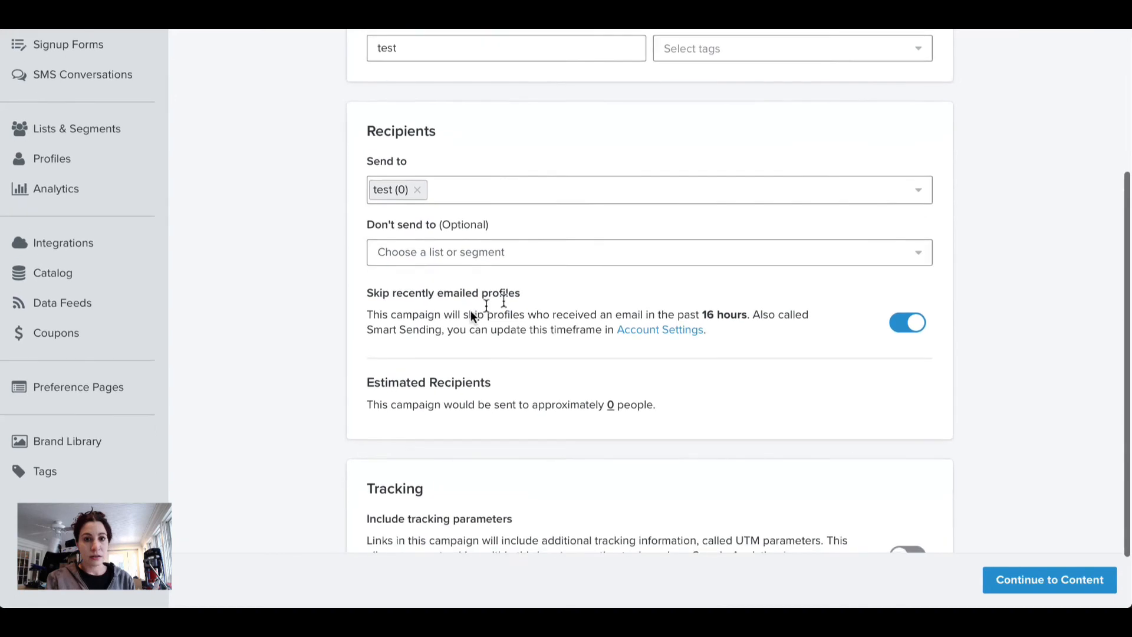
pyautogui.click(481, 248)
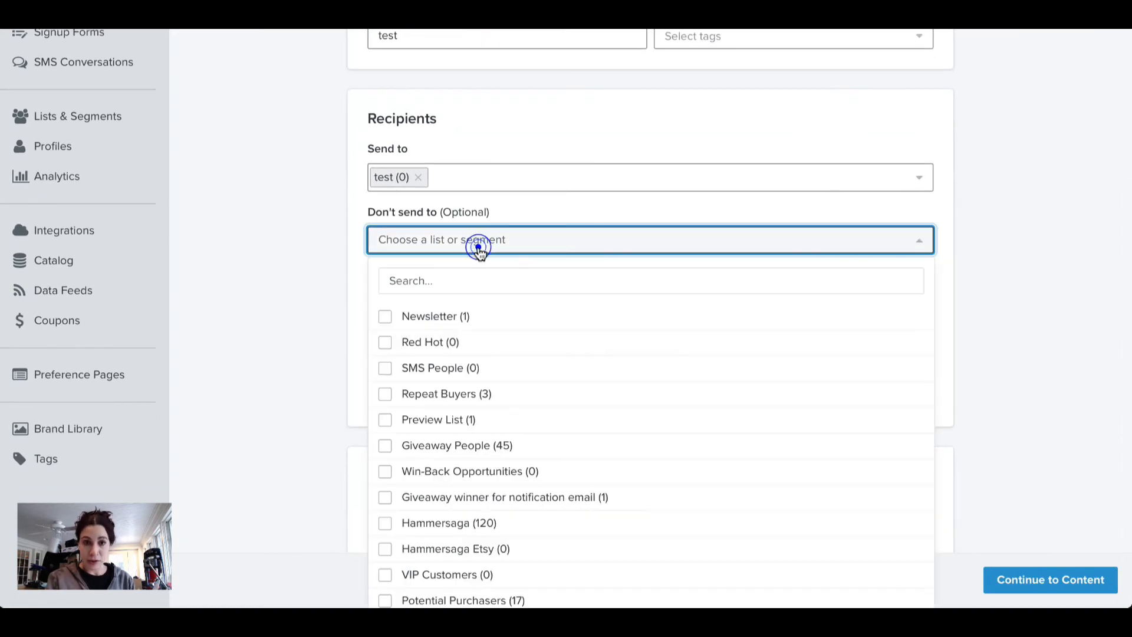
pyautogui.click(329, 317)
# - Turn off skipping recently emailed profiles and continue to the campaign's content stage
pyautogui.scroll(-1, 733, 362)
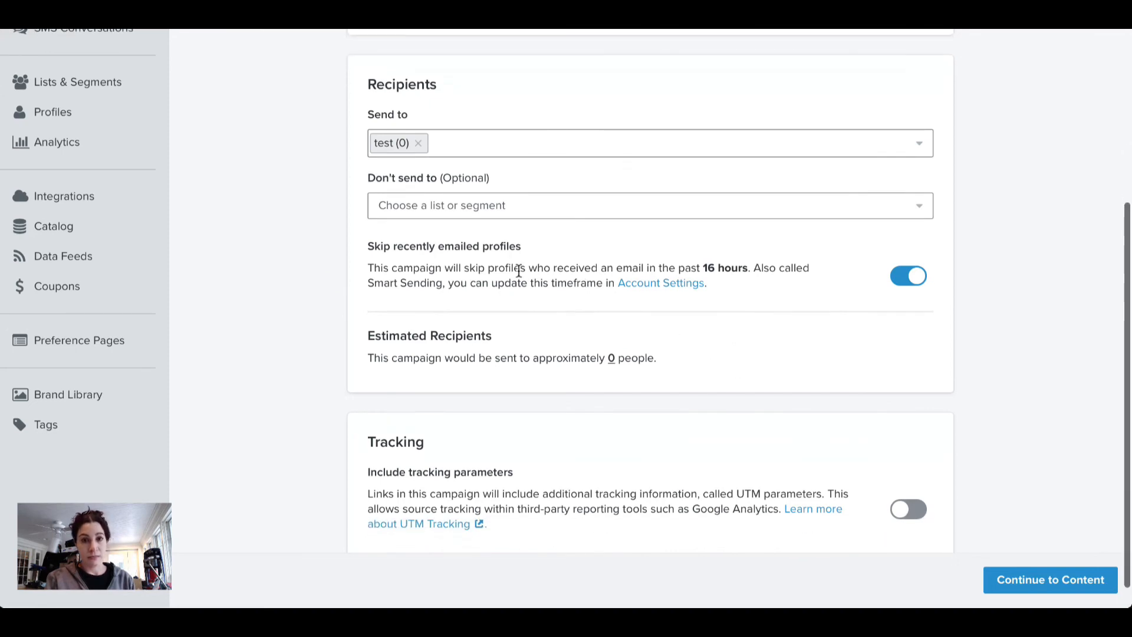
pyautogui.click(913, 278)
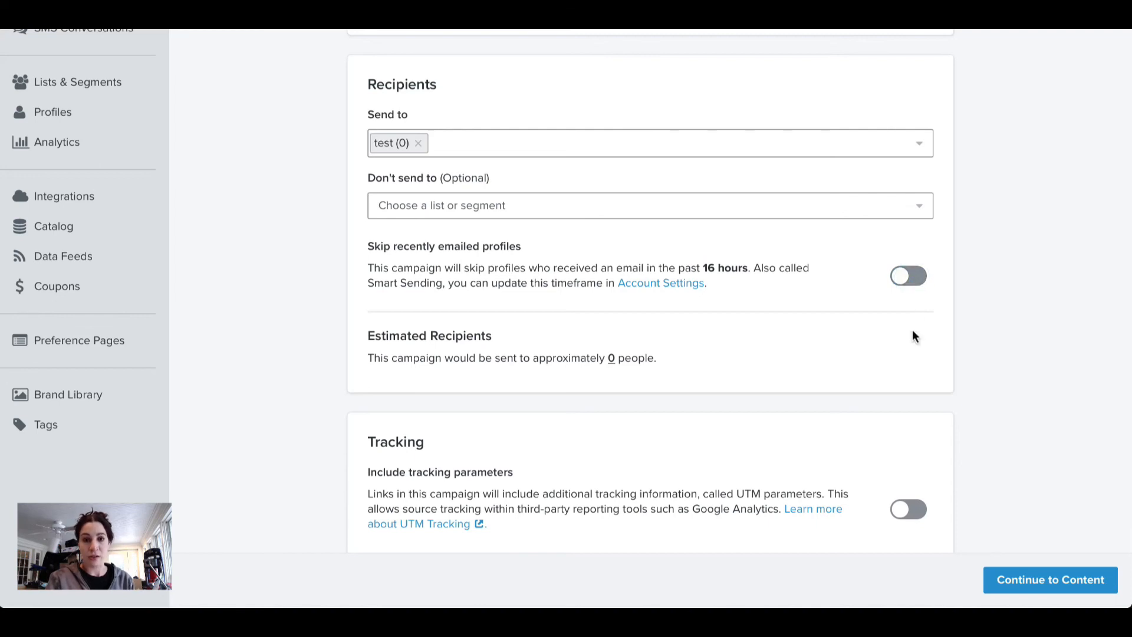
pyautogui.scroll(-1, 912, 334)
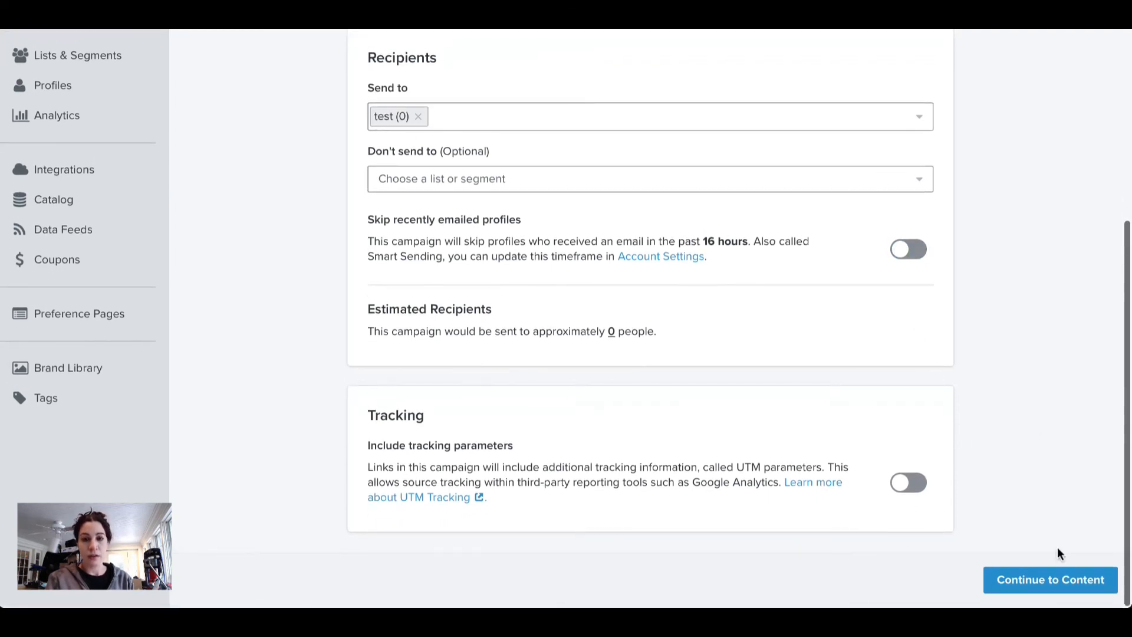
pyautogui.click(1066, 587)
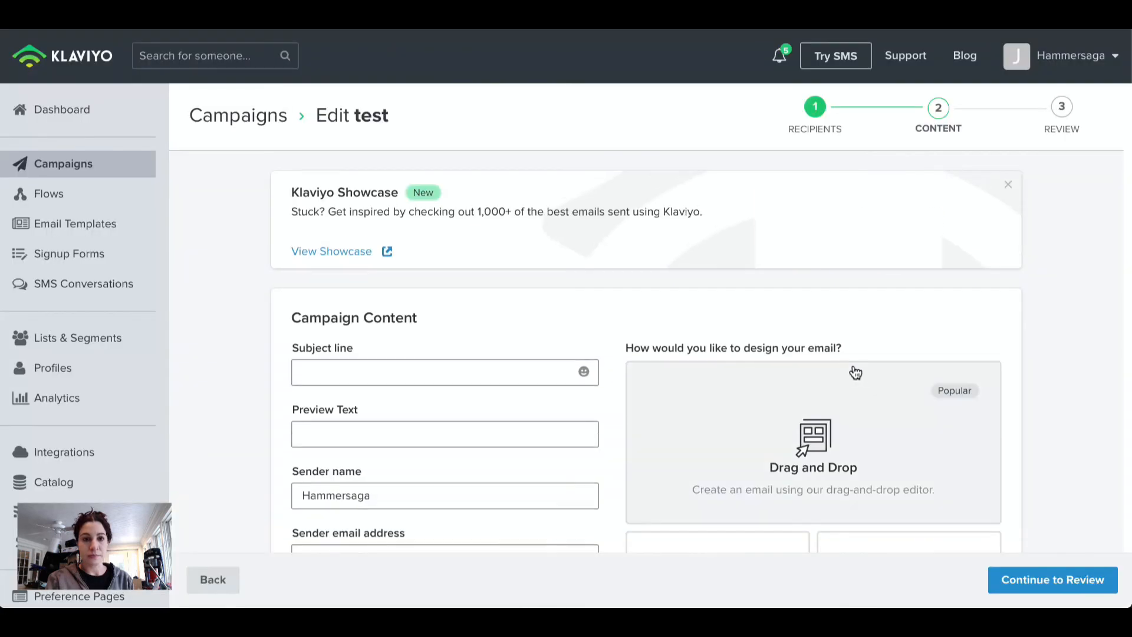
# - Review the subject, preview text and sender fields, and choose the Drag and Drop email design option
pyautogui.scroll(-2, 642, 329)
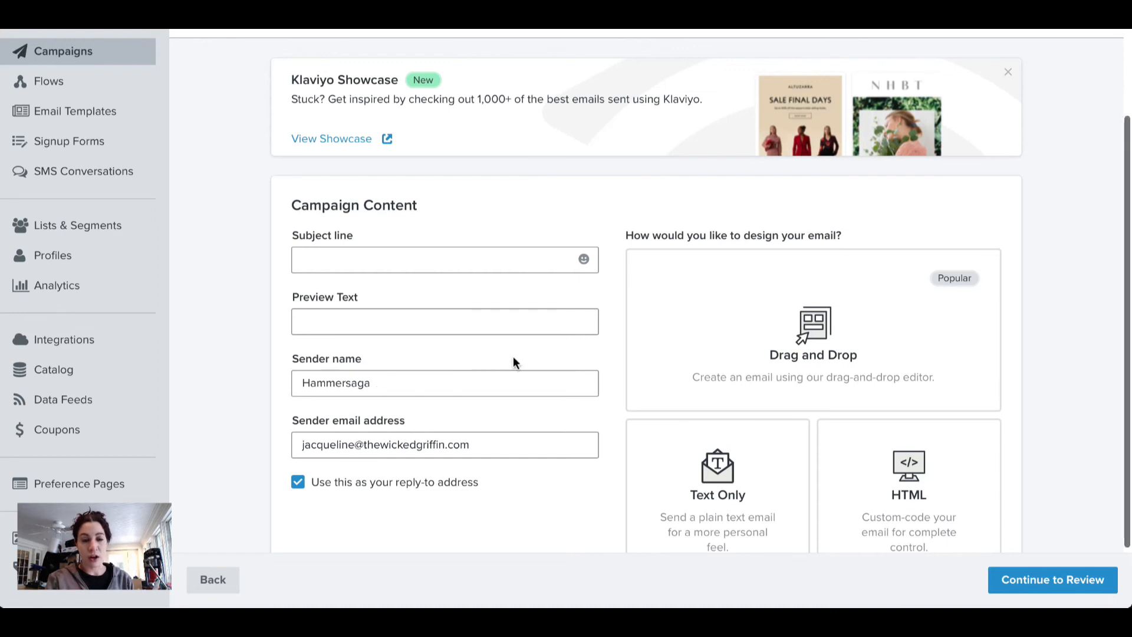
pyautogui.scroll(-1, 514, 357)
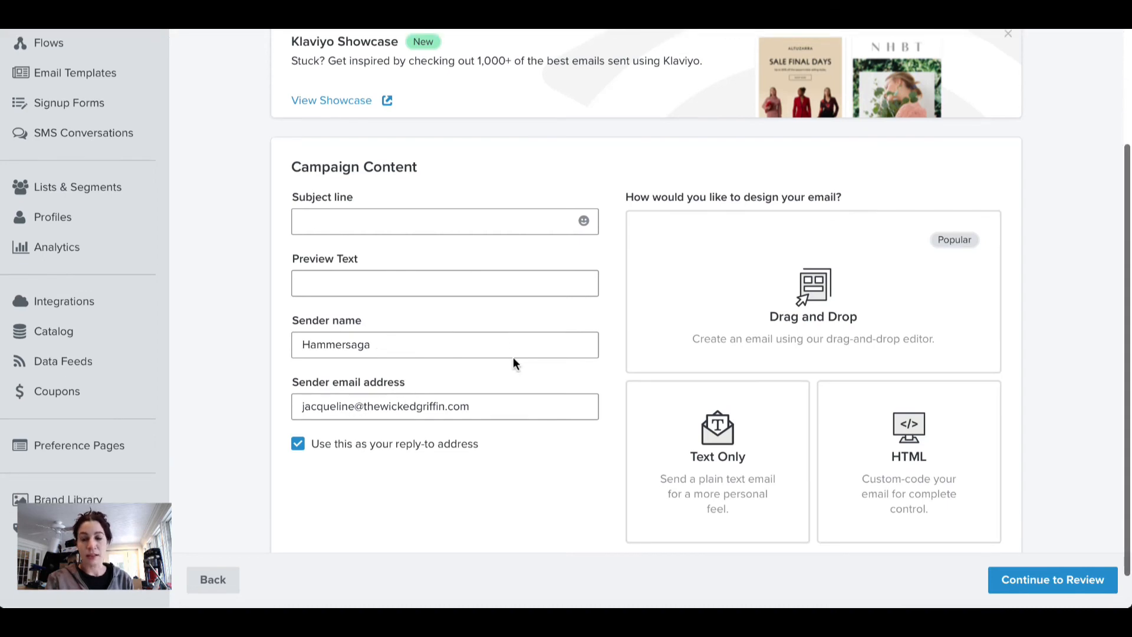
pyautogui.scroll(-1, 513, 360)
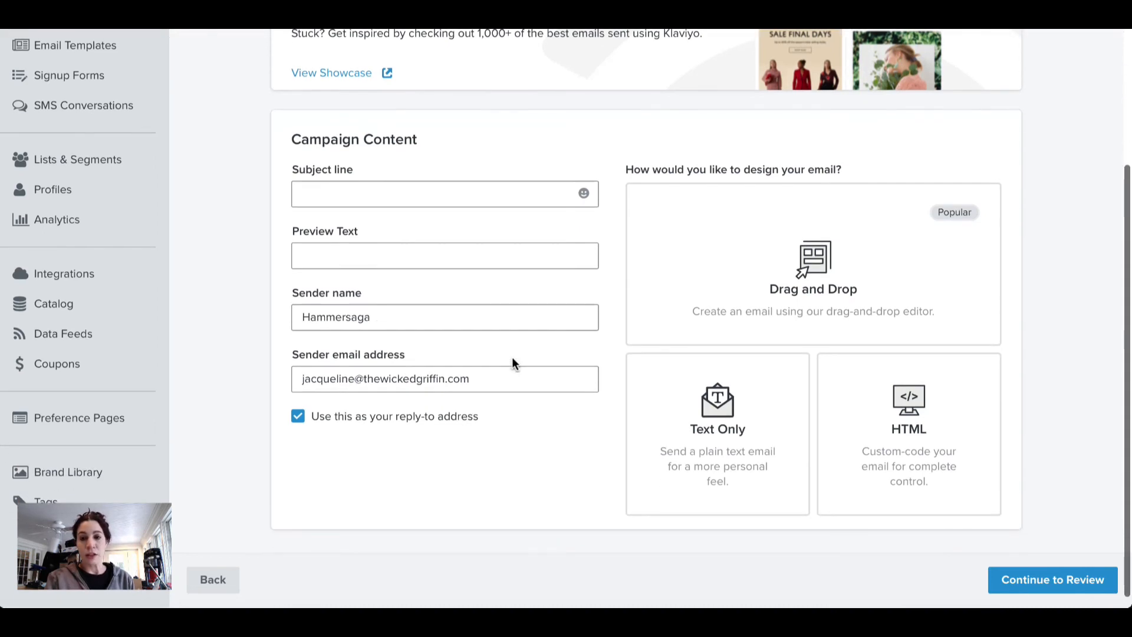
pyautogui.click(821, 265)
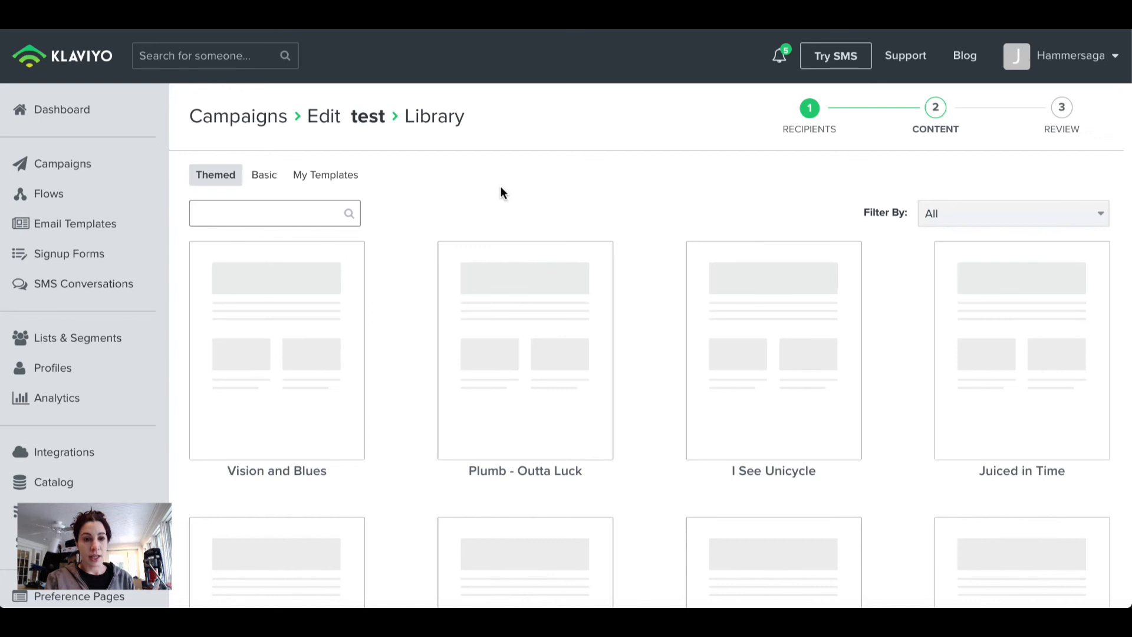
# - Browse the Themed, Basic and My Templates collections in the email template library
pyautogui.scroll(-1, 500, 194)
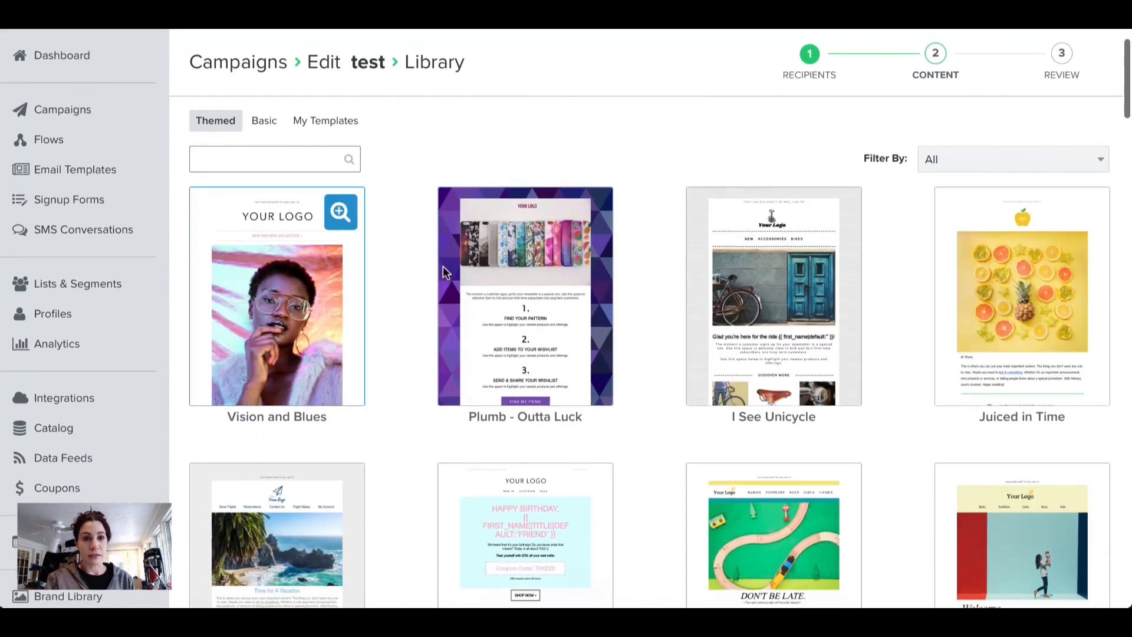
pyautogui.scroll(-4, 786, 312)
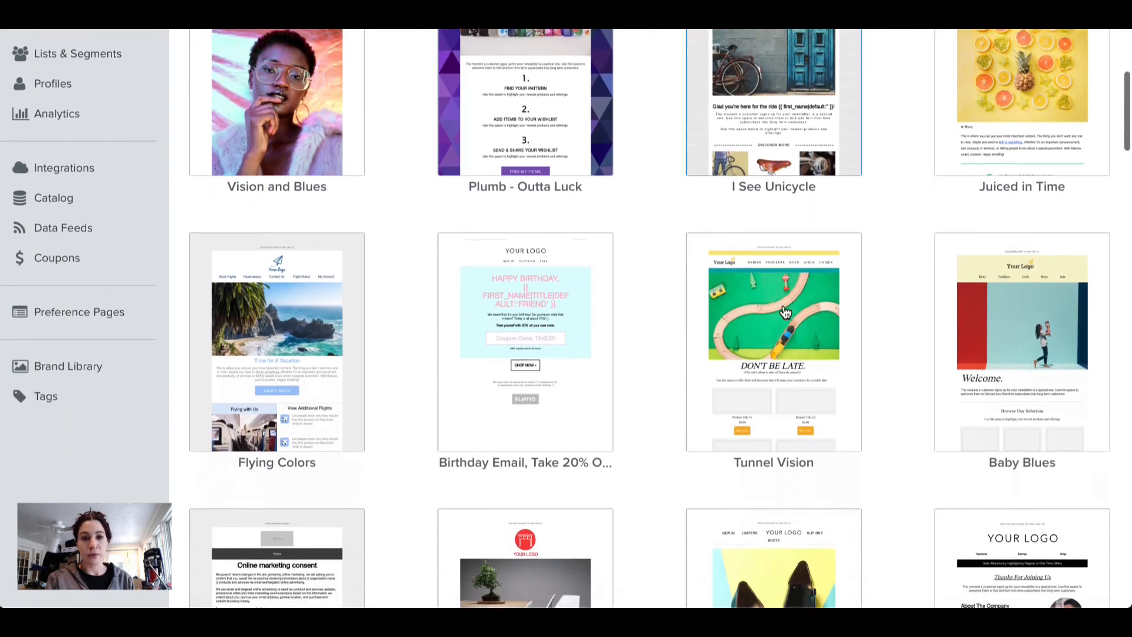
pyautogui.scroll(5, 786, 312)
pyautogui.click(263, 168)
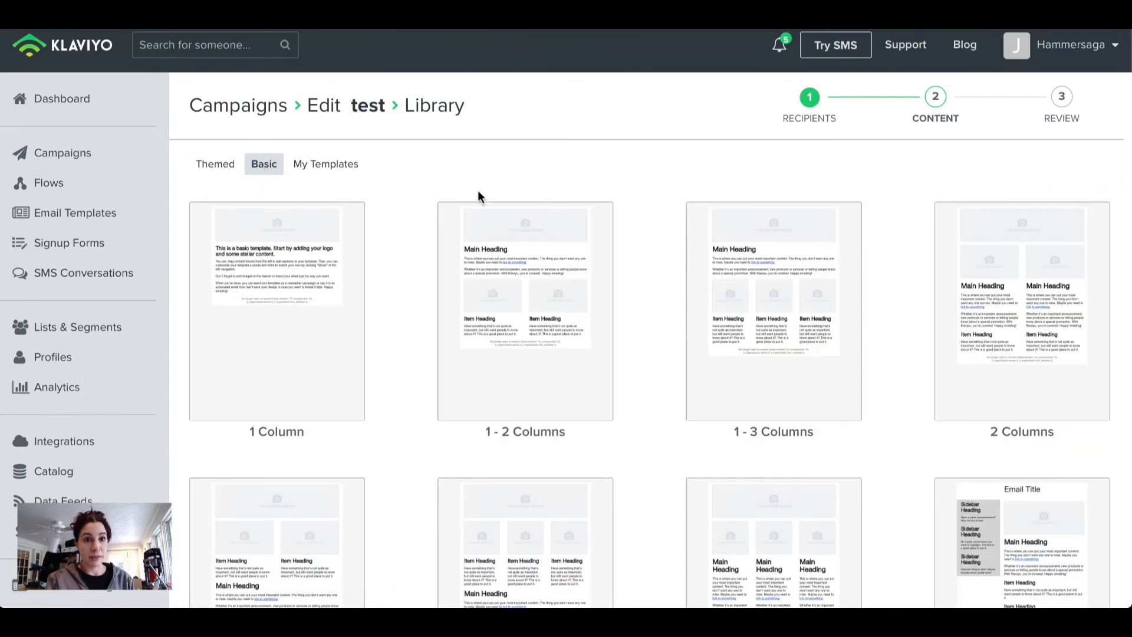
pyautogui.click(339, 166)
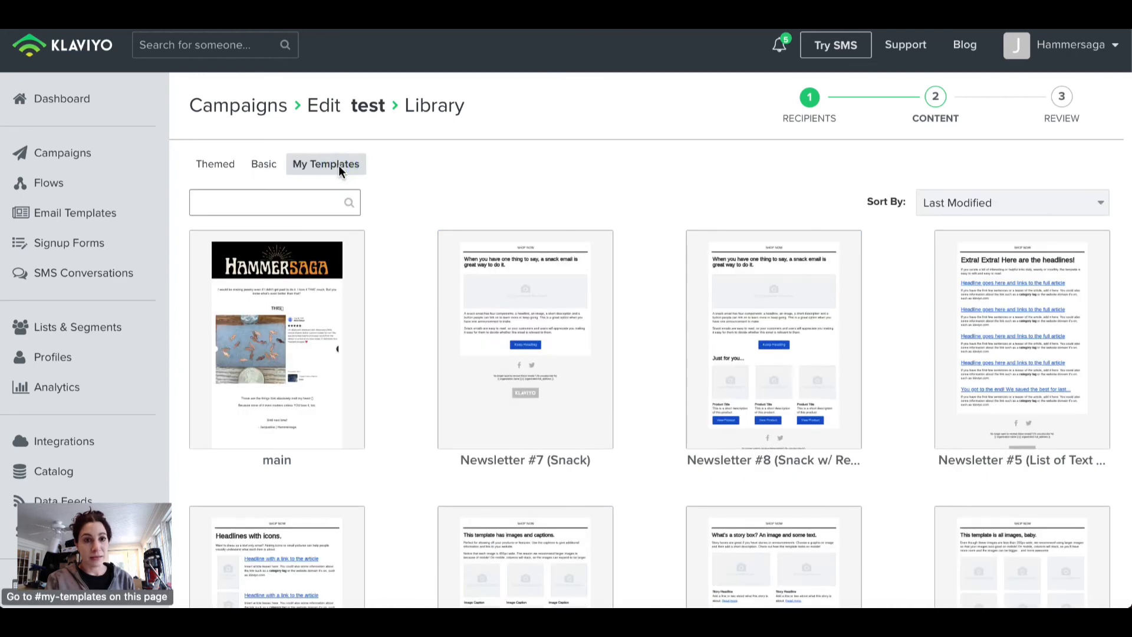
pyautogui.scroll(-2, 588, 315)
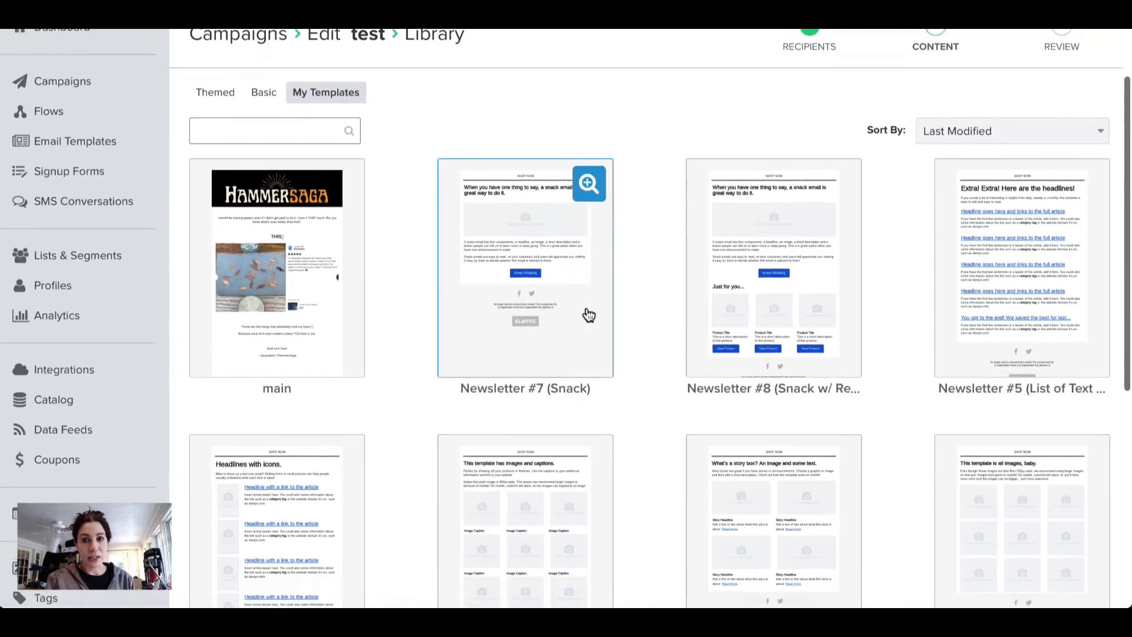
pyautogui.scroll(3, 355, 193)
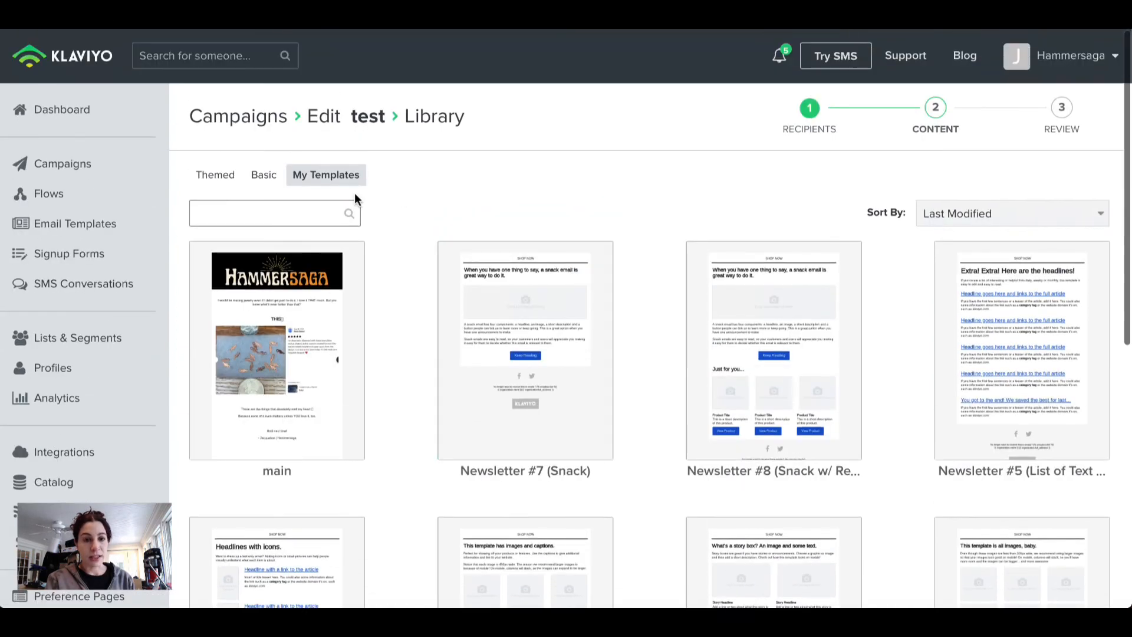
# - Choose the themed template Vision and Blues for the campaign email
pyautogui.click(225, 176)
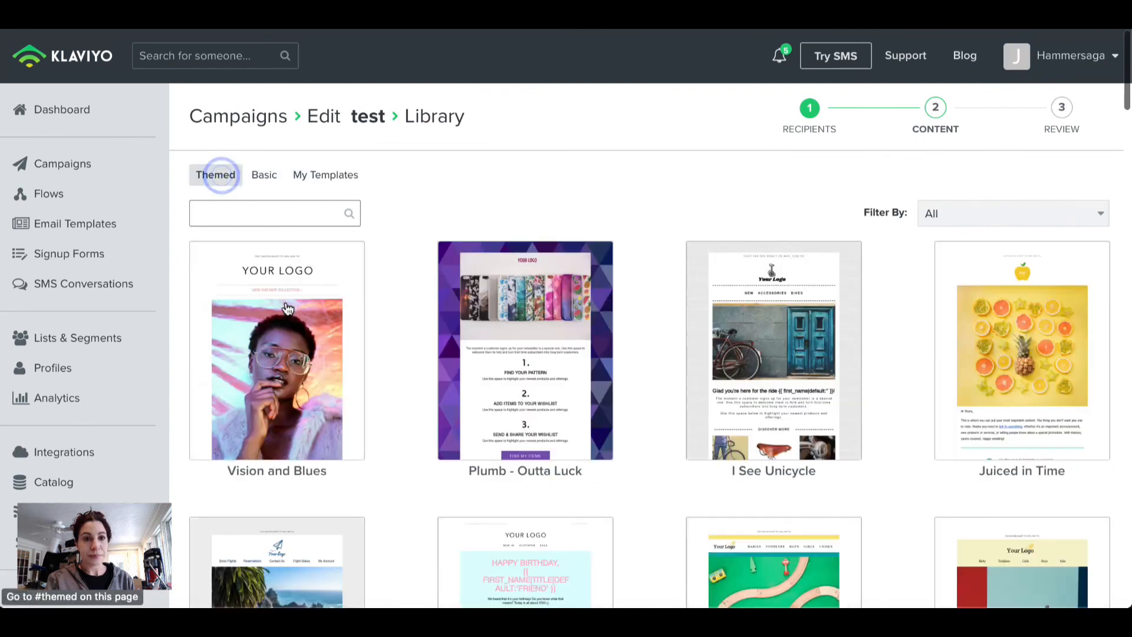
pyautogui.click(285, 381)
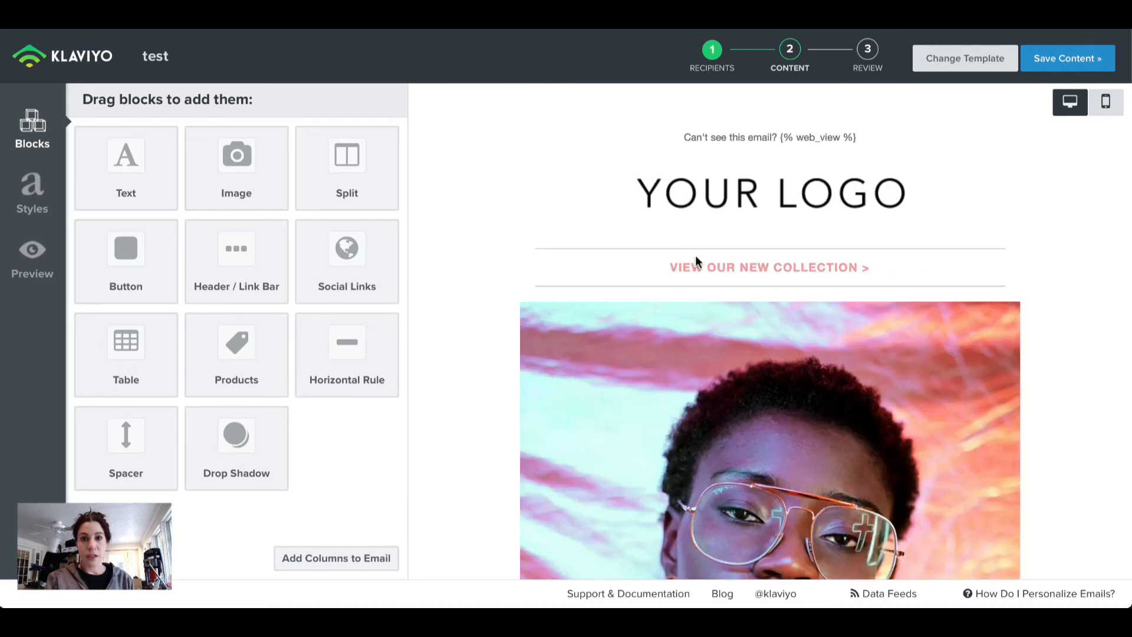
# - Examine the block settings of the template's logo, collection button and main photo, and look over the rest of the email layout
pyautogui.click(753, 185)
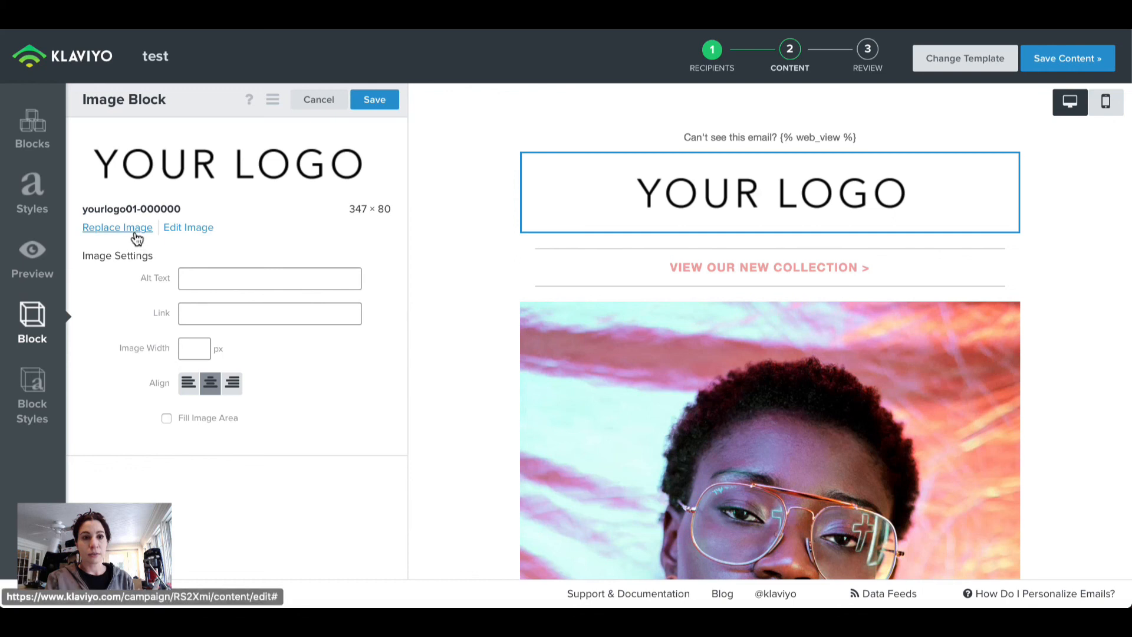
pyautogui.click(701, 269)
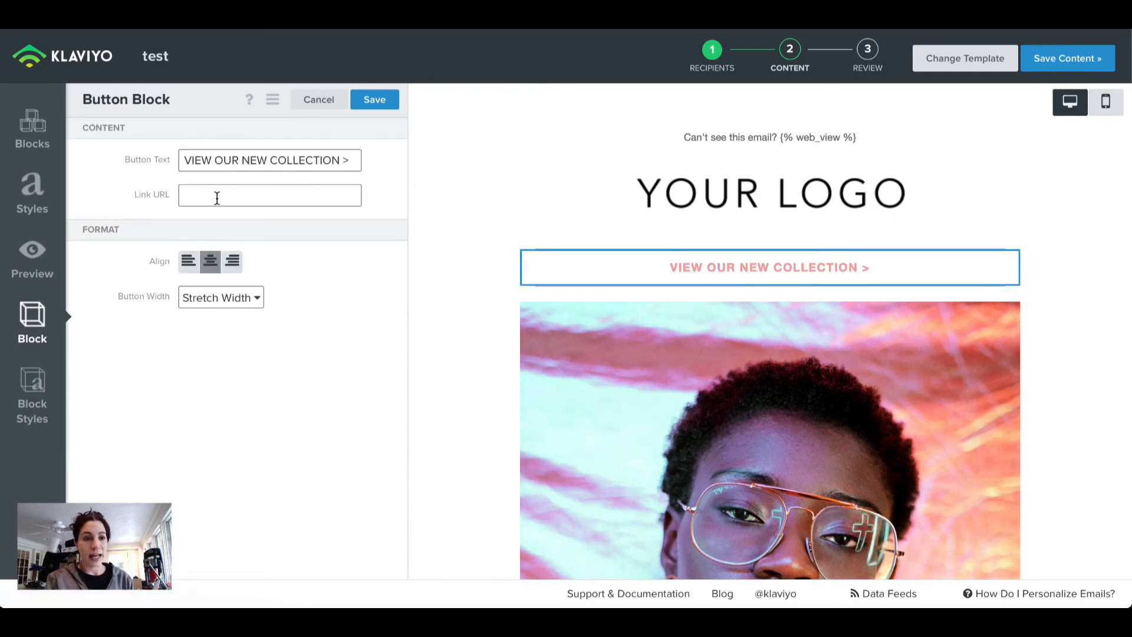
pyautogui.scroll(-3, 606, 334)
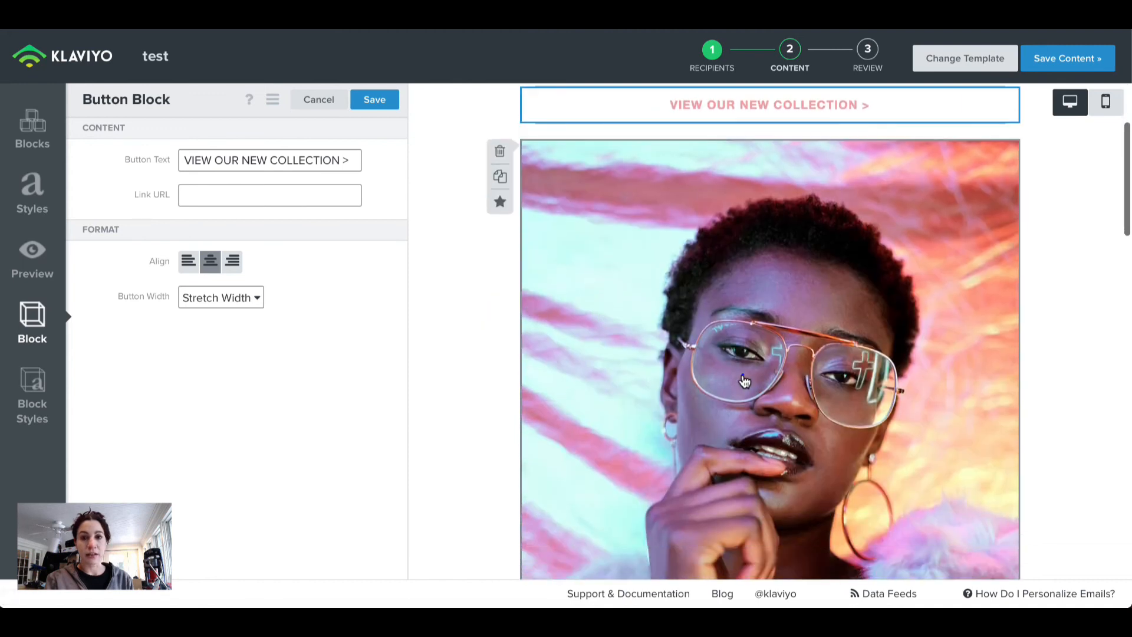
pyautogui.click(743, 377)
pyautogui.scroll(-5, 274, 375)
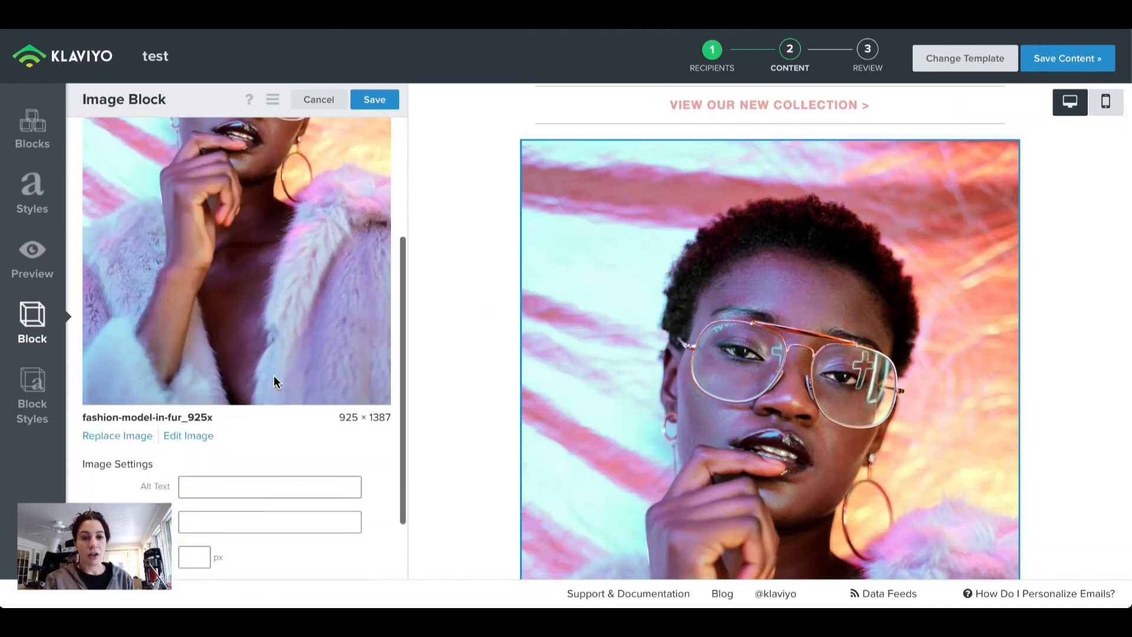
pyautogui.scroll(-8, 624, 447)
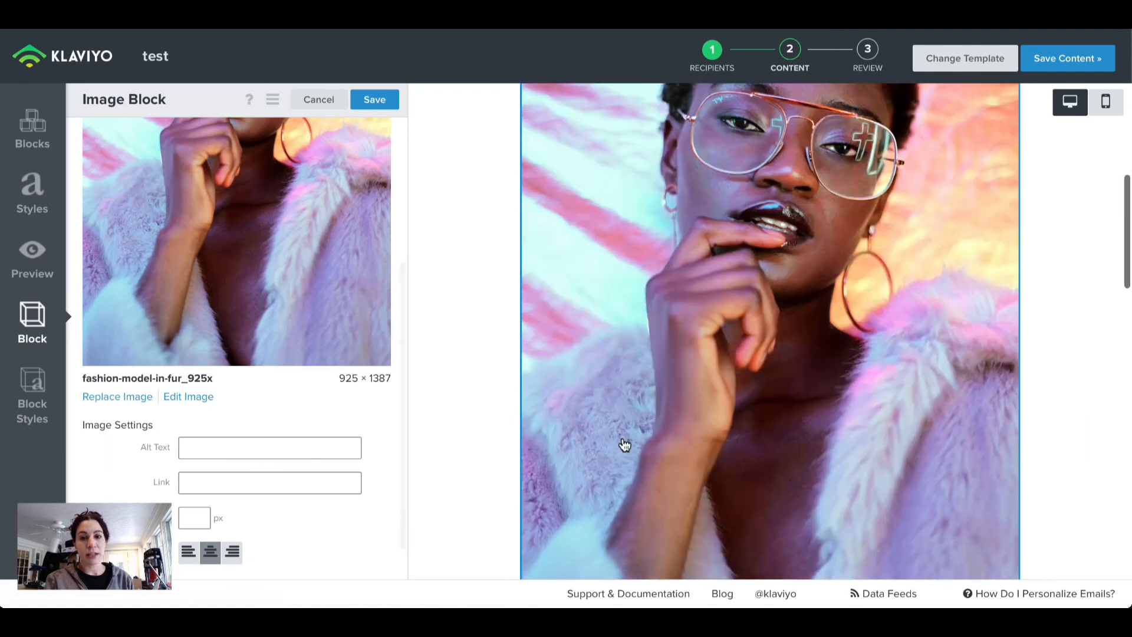
pyautogui.scroll(-9, 624, 446)
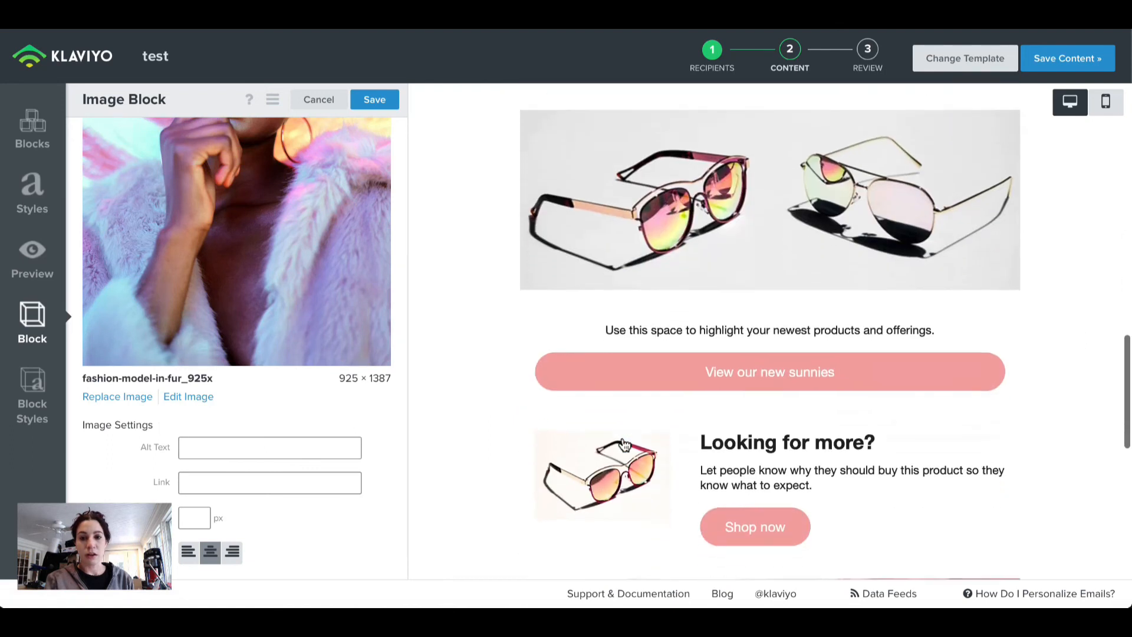
# - Save the image block, check the remaining email layout down to the unsubscribe footer, and save the campaign's email content
pyautogui.scroll(-2, 624, 445)
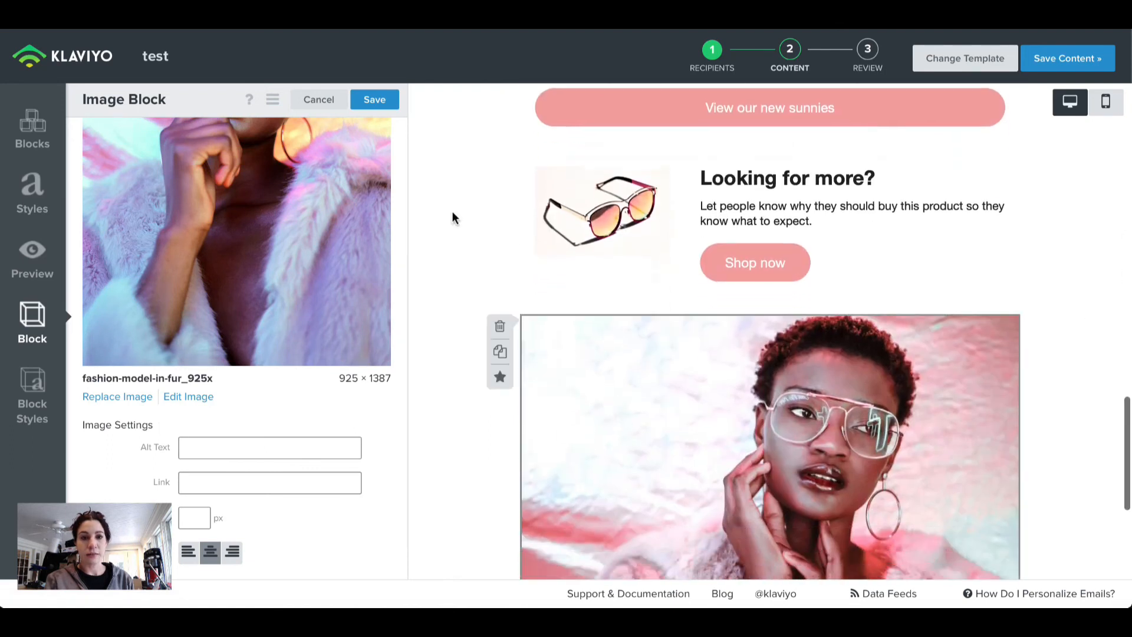
pyautogui.click(375, 101)
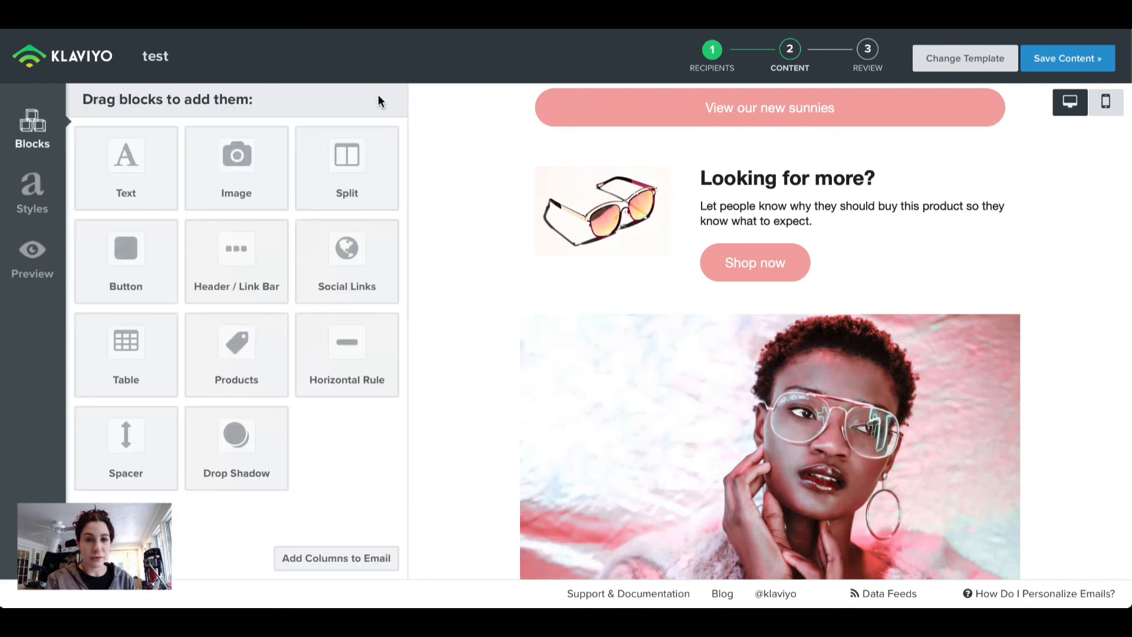
pyautogui.scroll(-5, 673, 319)
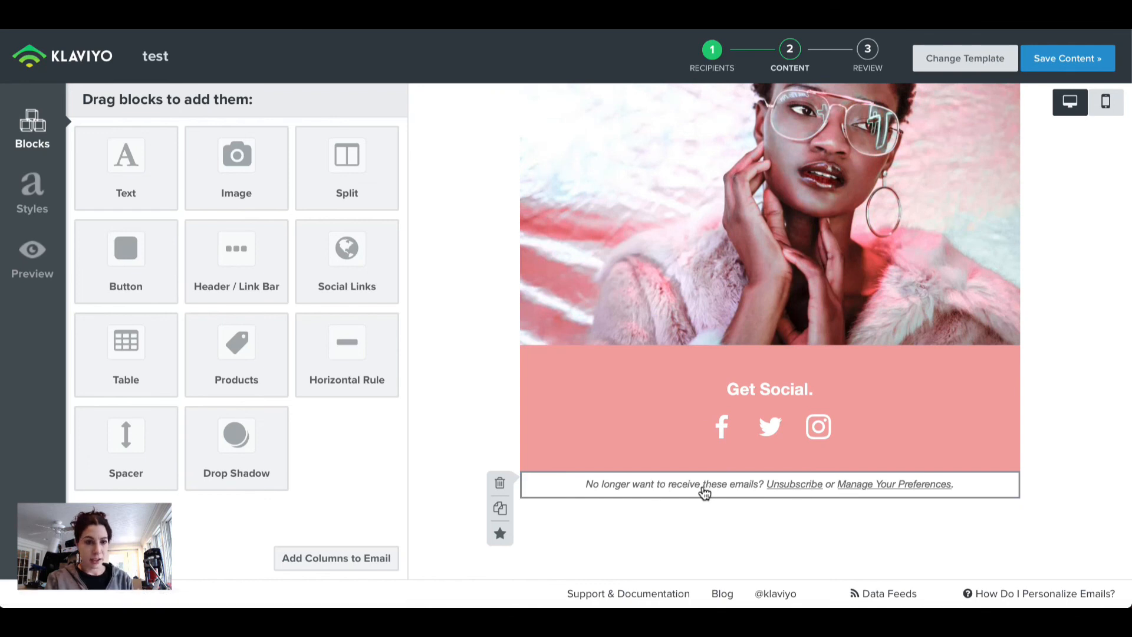
pyautogui.scroll(15, 711, 362)
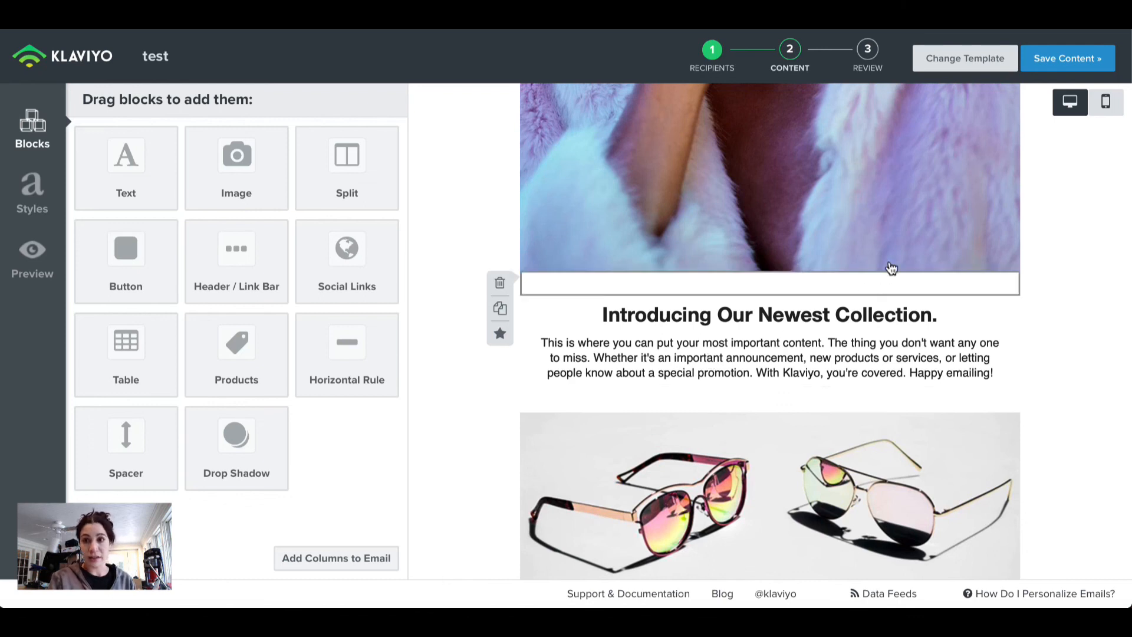
pyautogui.click(1065, 61)
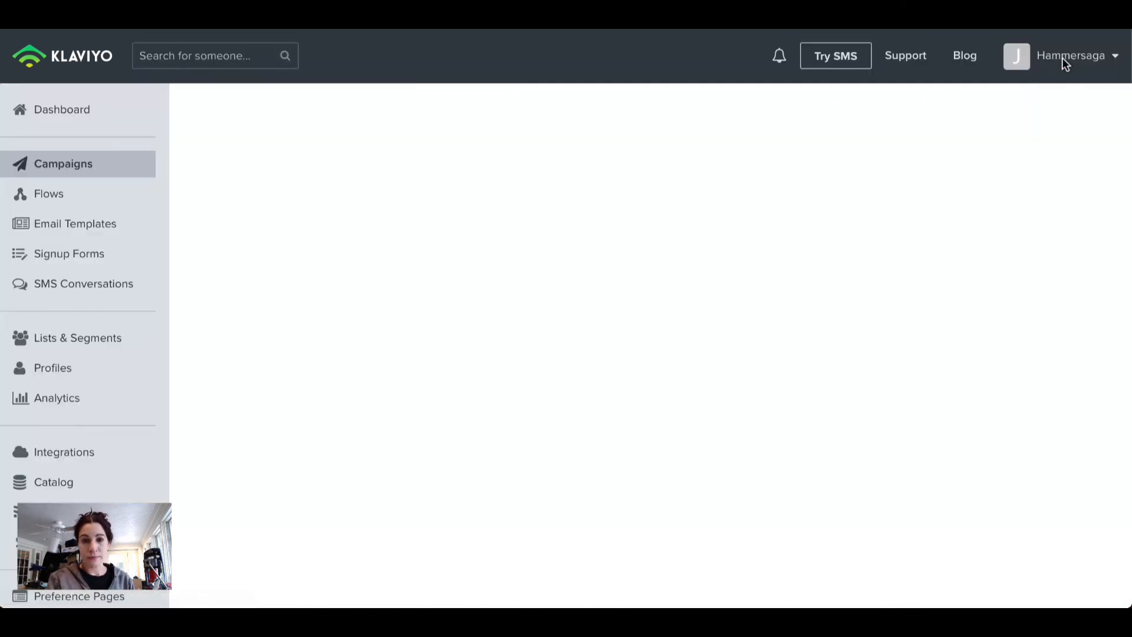
# - Fill in the campaign's subject line as "nfdnlfds" and its preview text as "hfjdksnfjkds"
pyautogui.scroll(-2, 560, 307)
pyautogui.click(529, 244)
pyautogui.write('nfdnlfds')
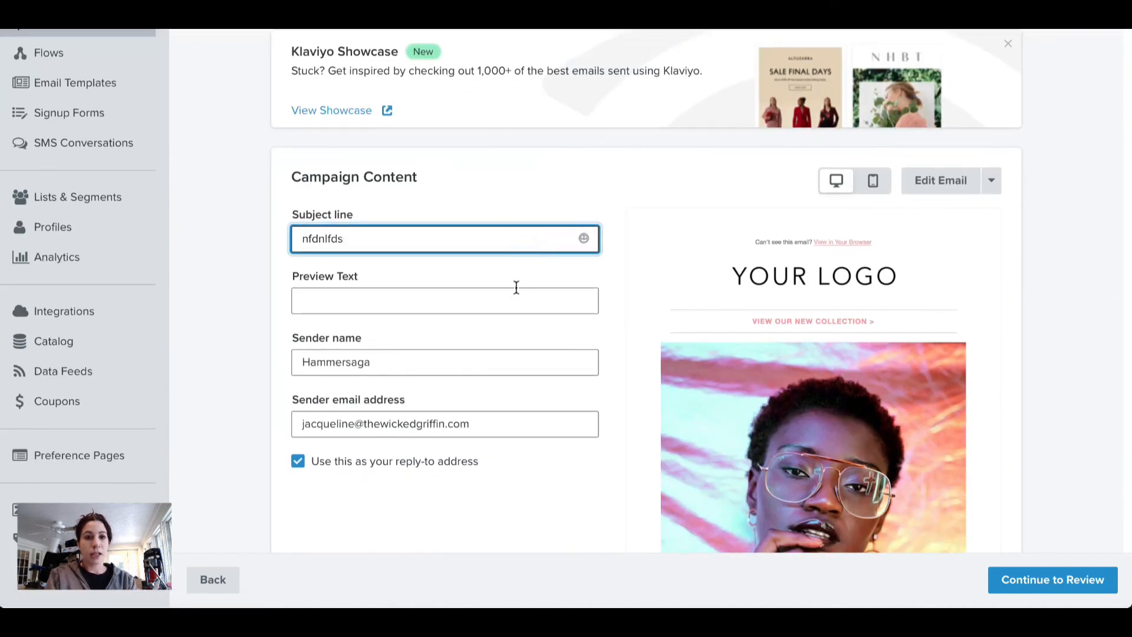
pyautogui.click(516, 288)
pyautogui.write('hfjdksnfjkds')
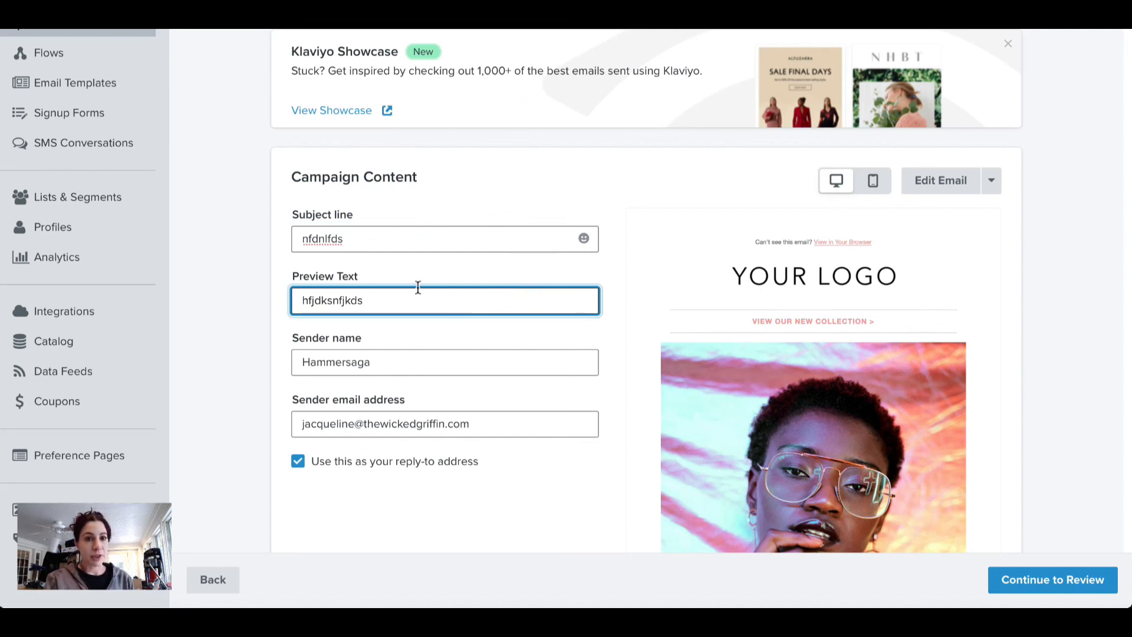
# - Examine the email preview beside the campaign content fields and the extra email options, such as Change Template and Save as Template
pyautogui.scroll(-1, 417, 288)
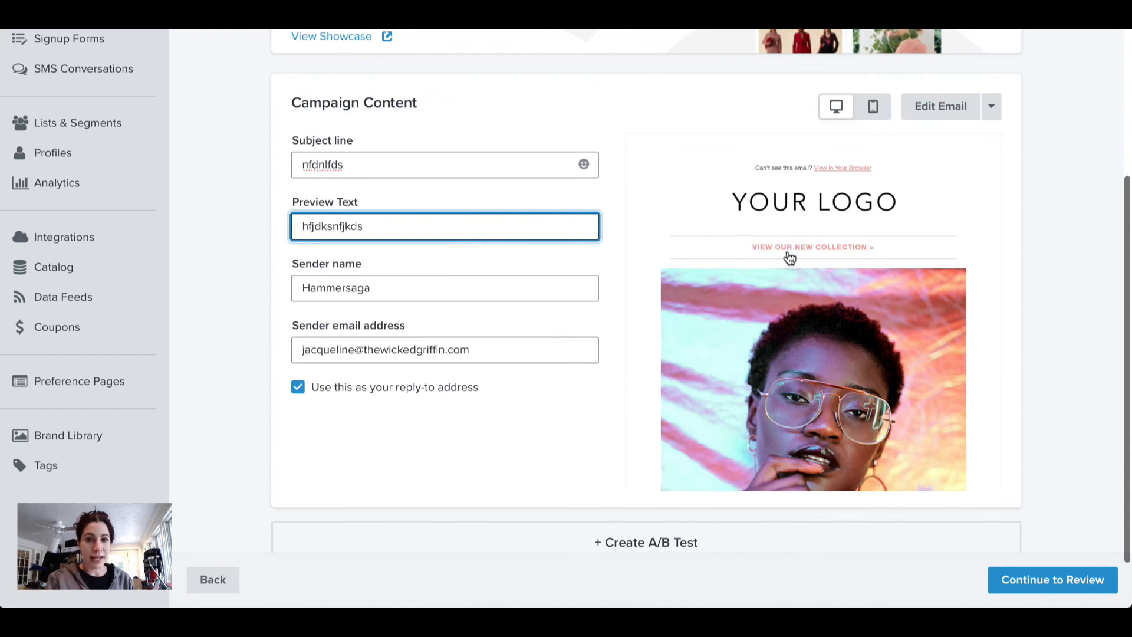
pyautogui.scroll(-3, 790, 258)
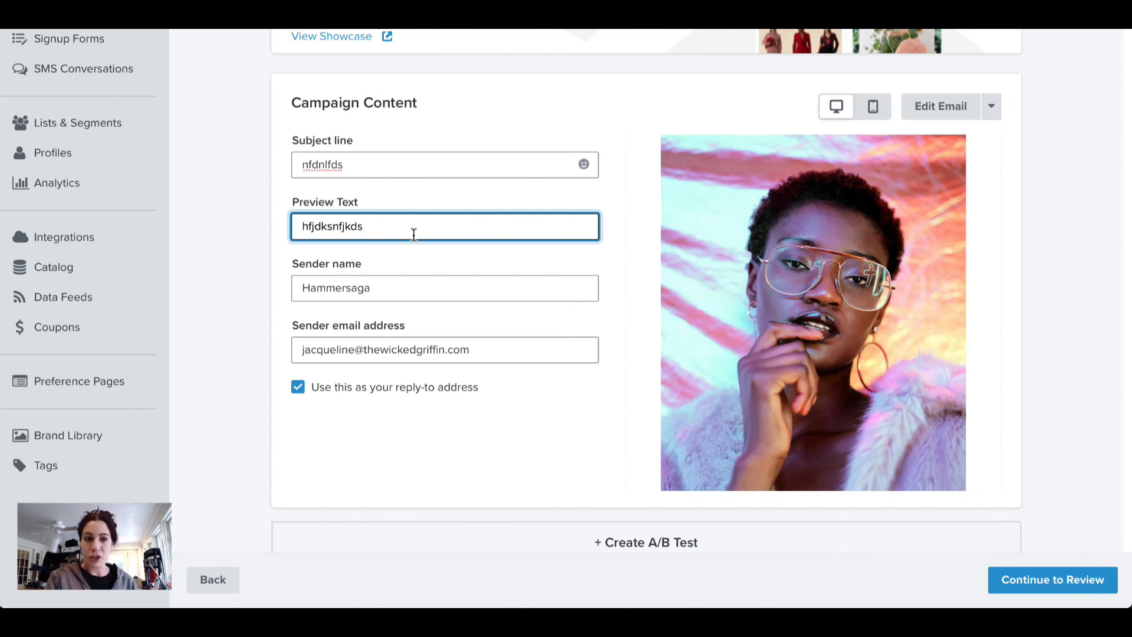
pyautogui.moveTo(409, 230); pyautogui.dragTo(289, 227)
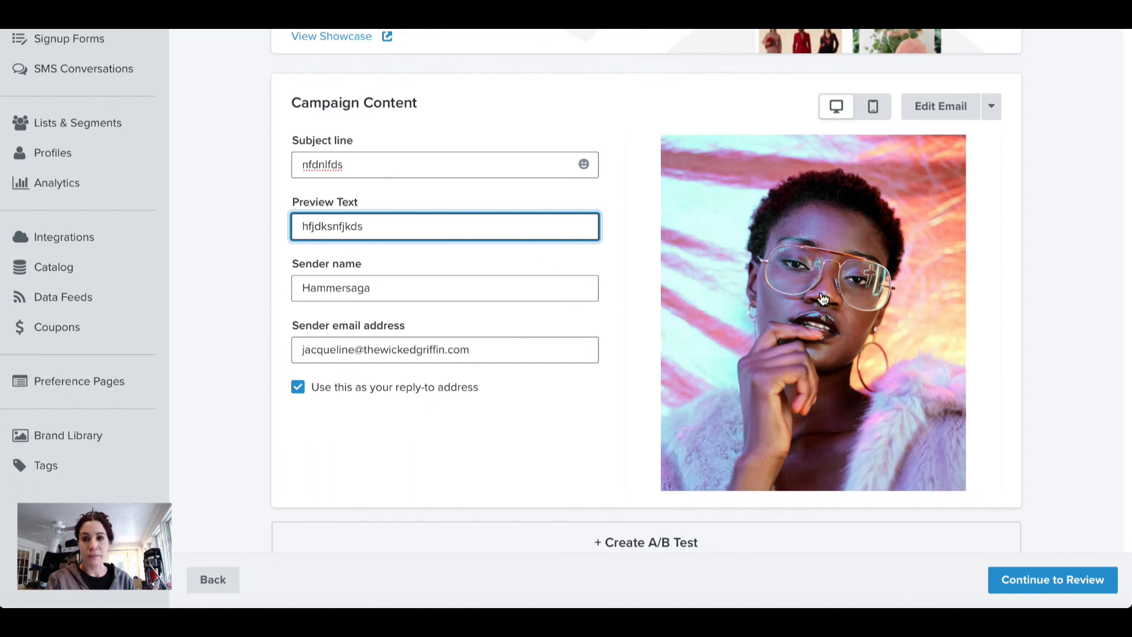
pyautogui.scroll(4, 822, 291)
pyautogui.scroll(-2, 1038, 348)
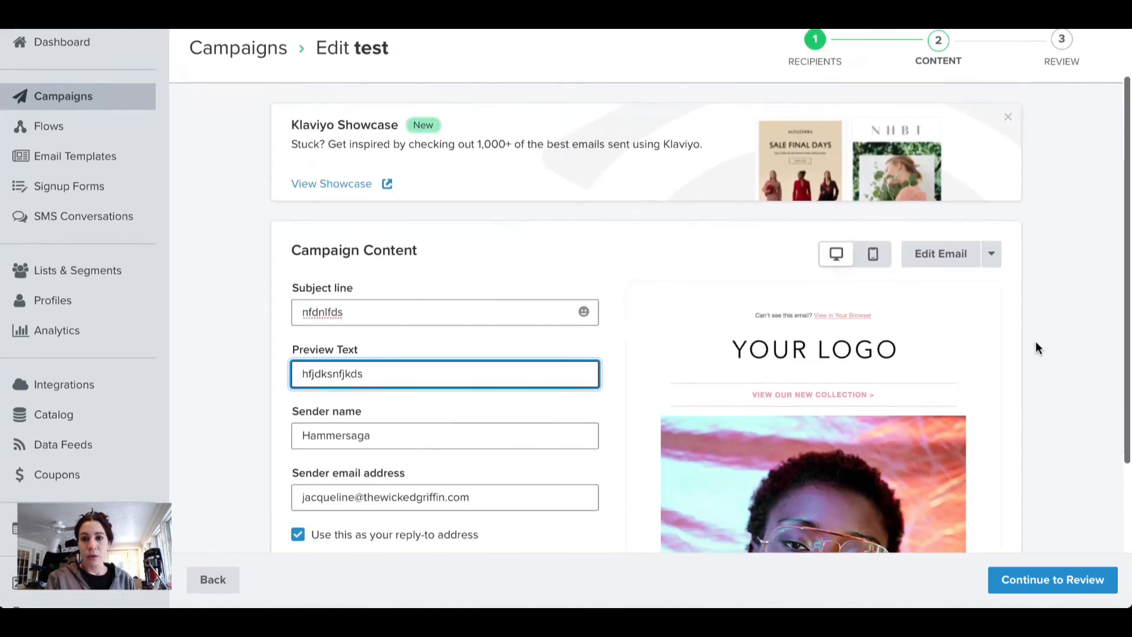
pyautogui.click(993, 255)
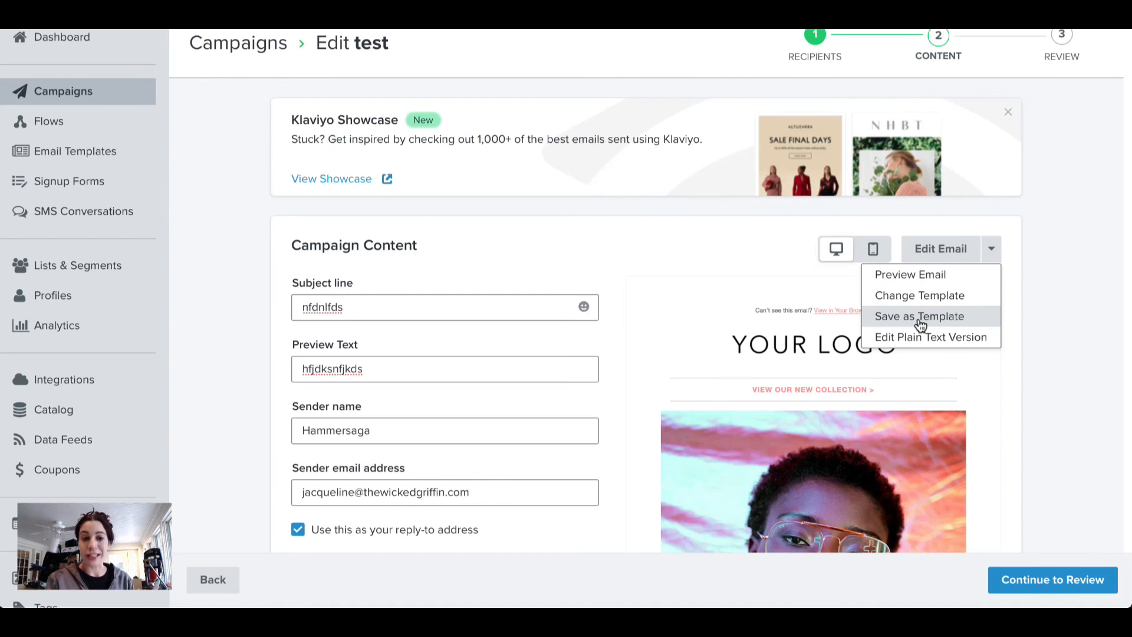
pyautogui.click(1063, 349)
pyautogui.scroll(-1, 1065, 352)
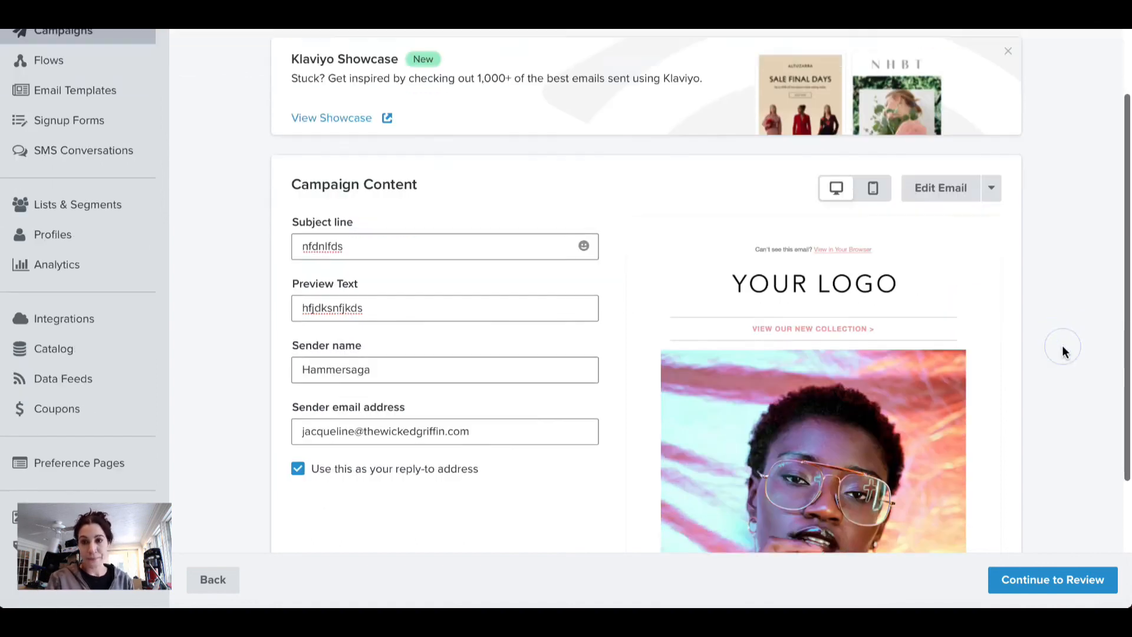
# - Continue the campaign to the review stage and check its summary from Lists/Segments and Smart Sending through to Tracking
pyautogui.scroll(-1, 1063, 351)
pyautogui.click(1060, 580)
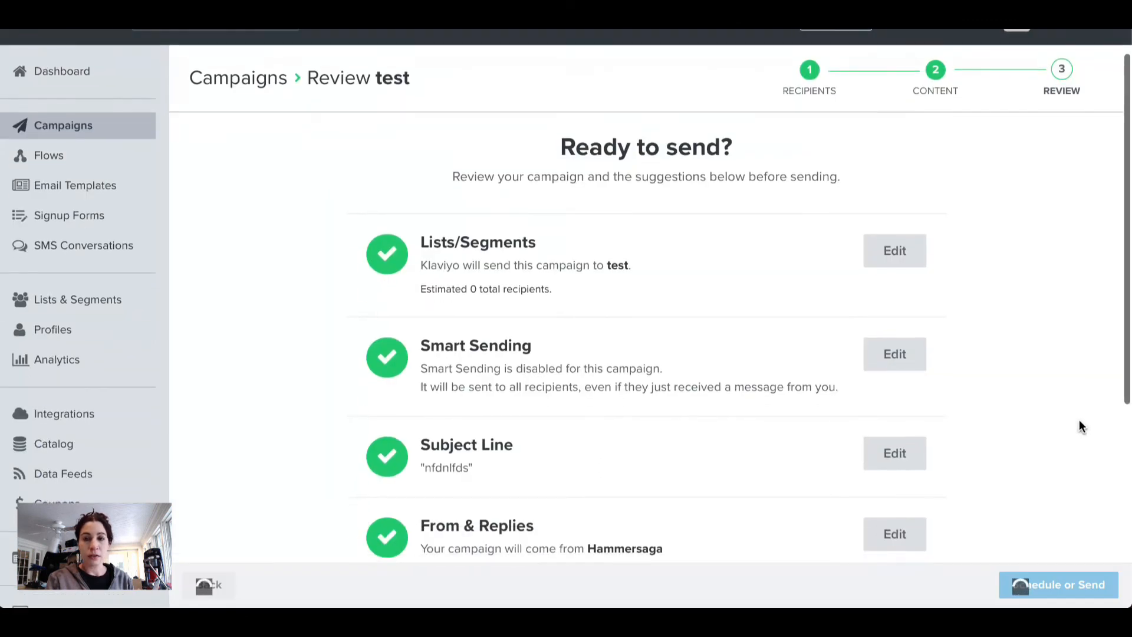
pyautogui.scroll(-1, 1079, 419)
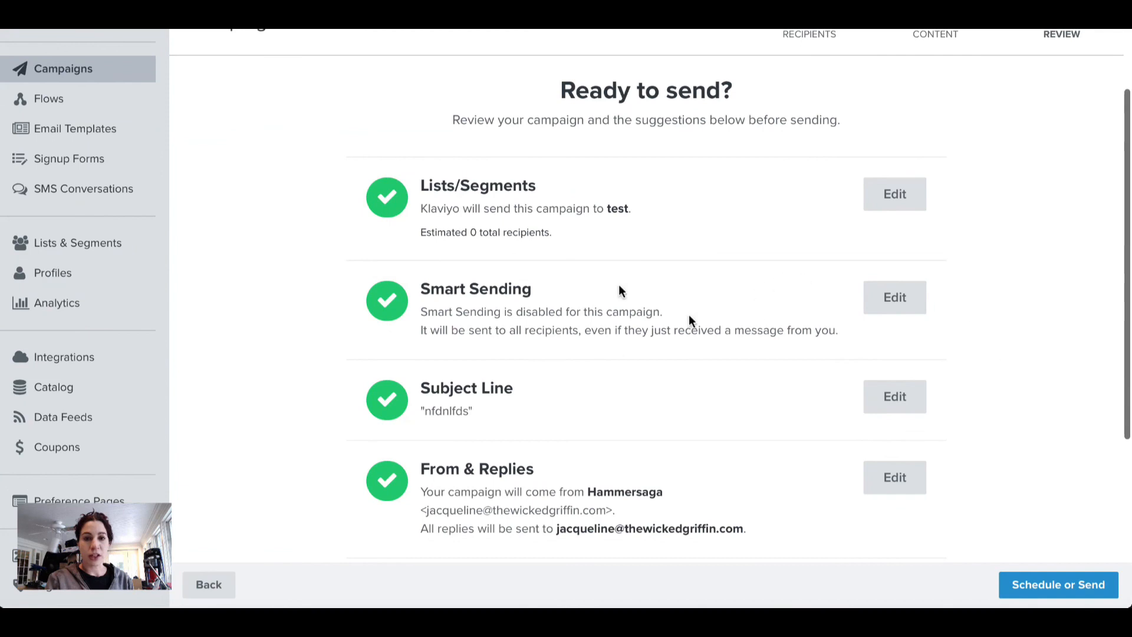
pyautogui.scroll(-1, 914, 300)
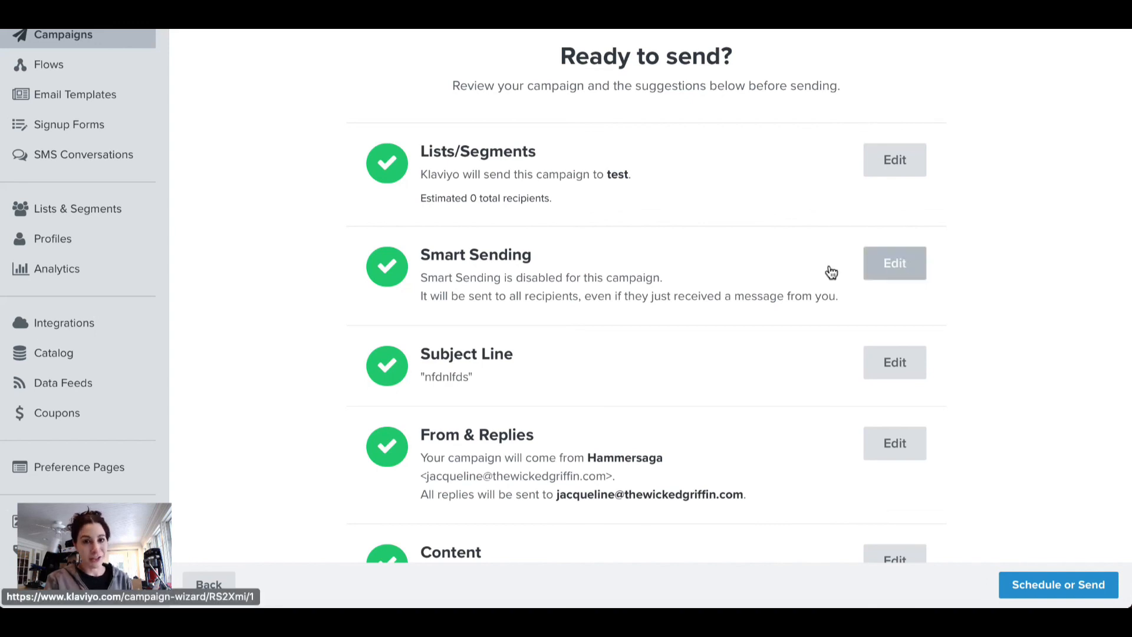
pyautogui.scroll(-4, 798, 272)
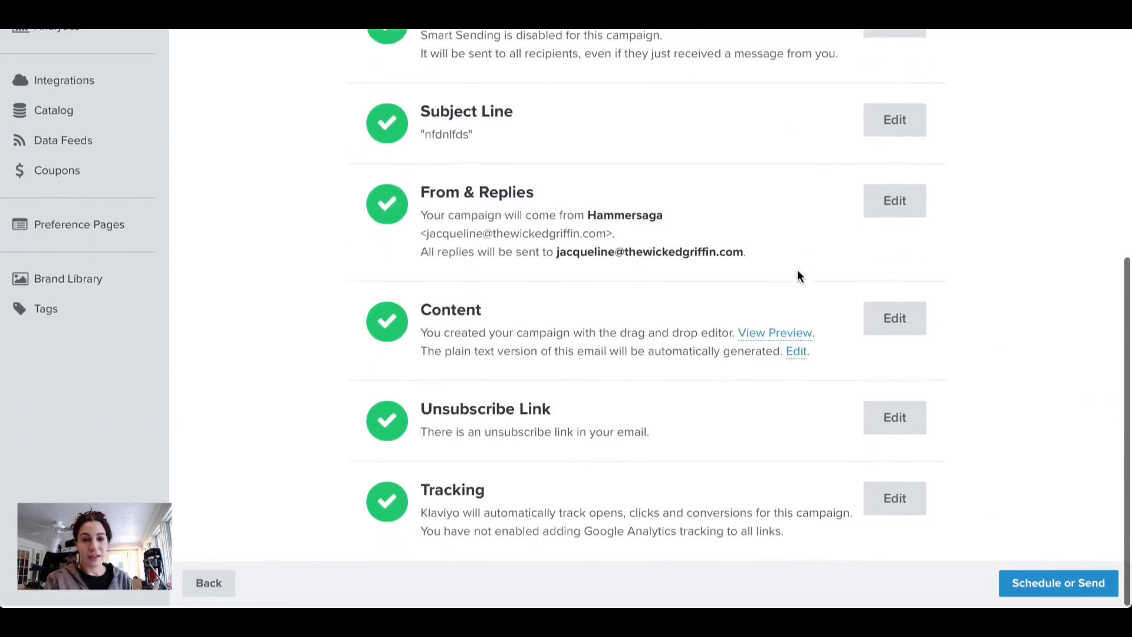
# - Examine the campaign's scheduling options, including the time zone choices and Send Now, and close them without scheduling
pyautogui.click(1052, 586)
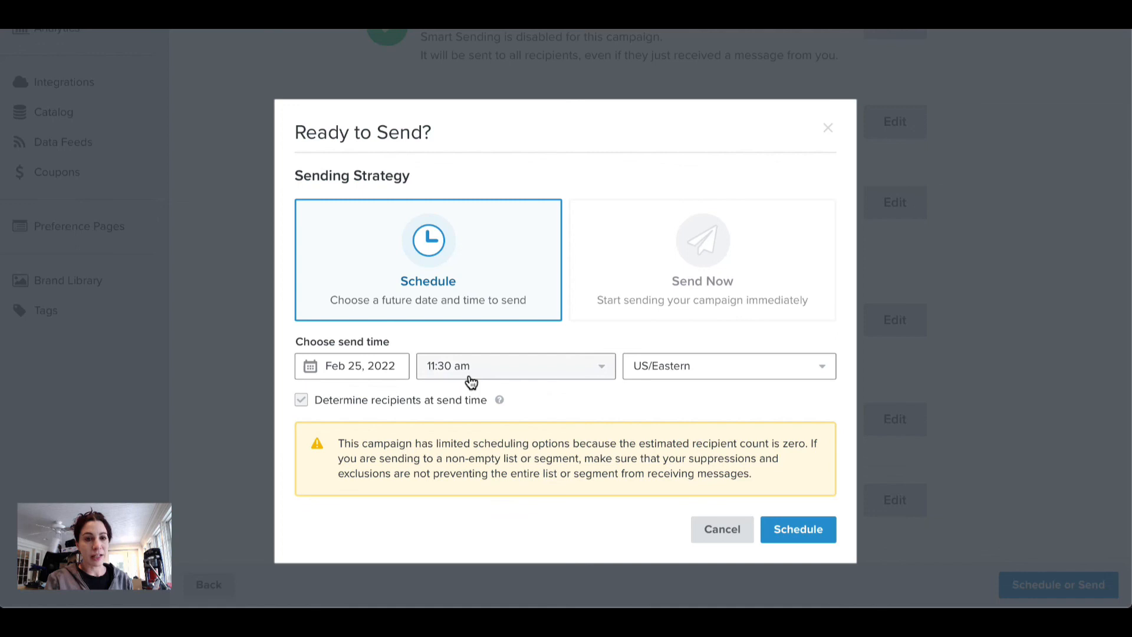
pyautogui.click(770, 371)
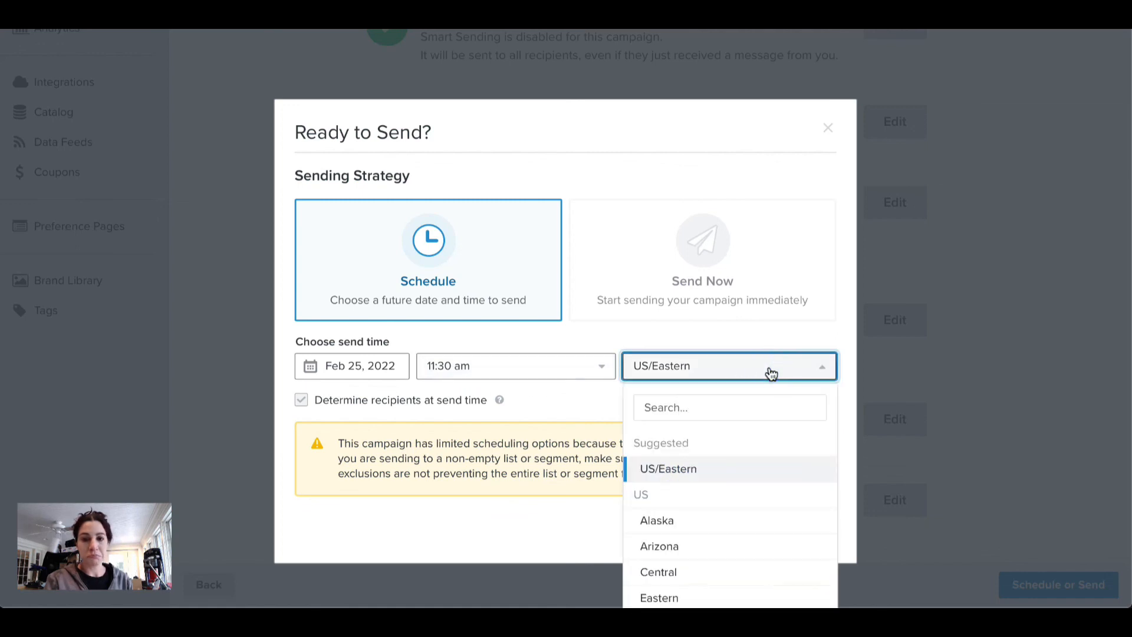
pyautogui.click(771, 339)
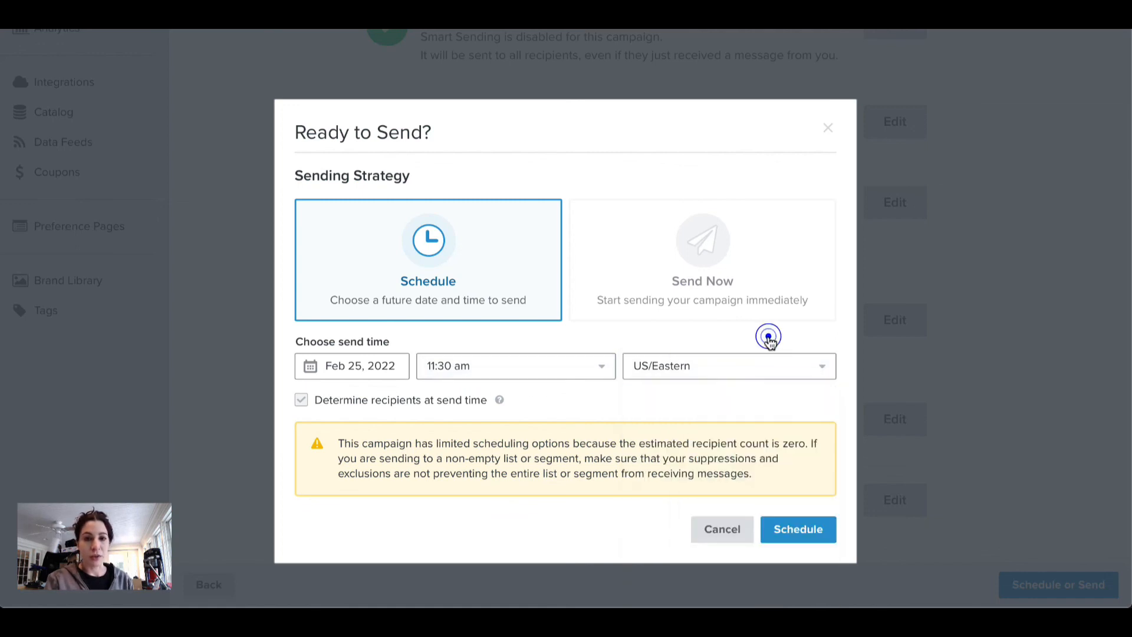
pyautogui.click(731, 260)
pyautogui.click(706, 259)
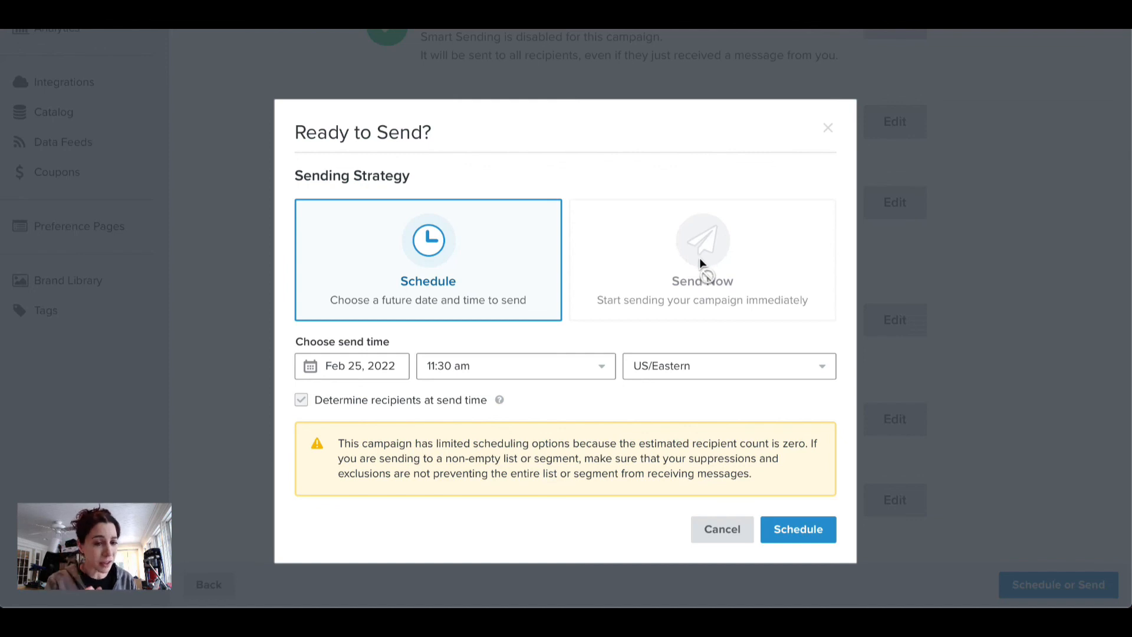
pyautogui.click(700, 258)
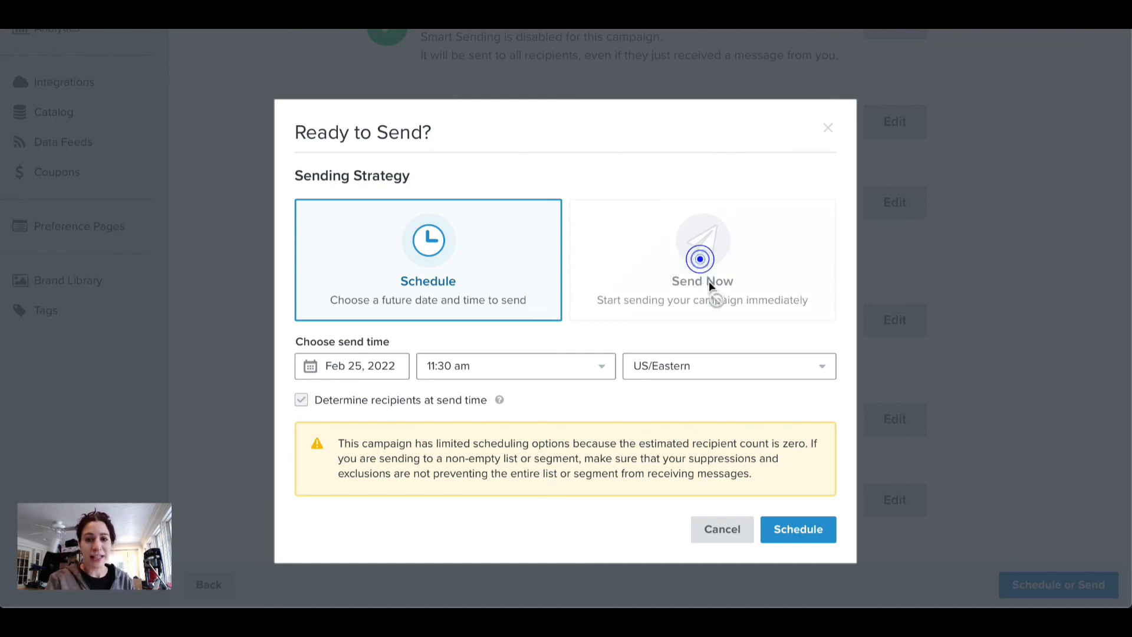
pyautogui.click(721, 546)
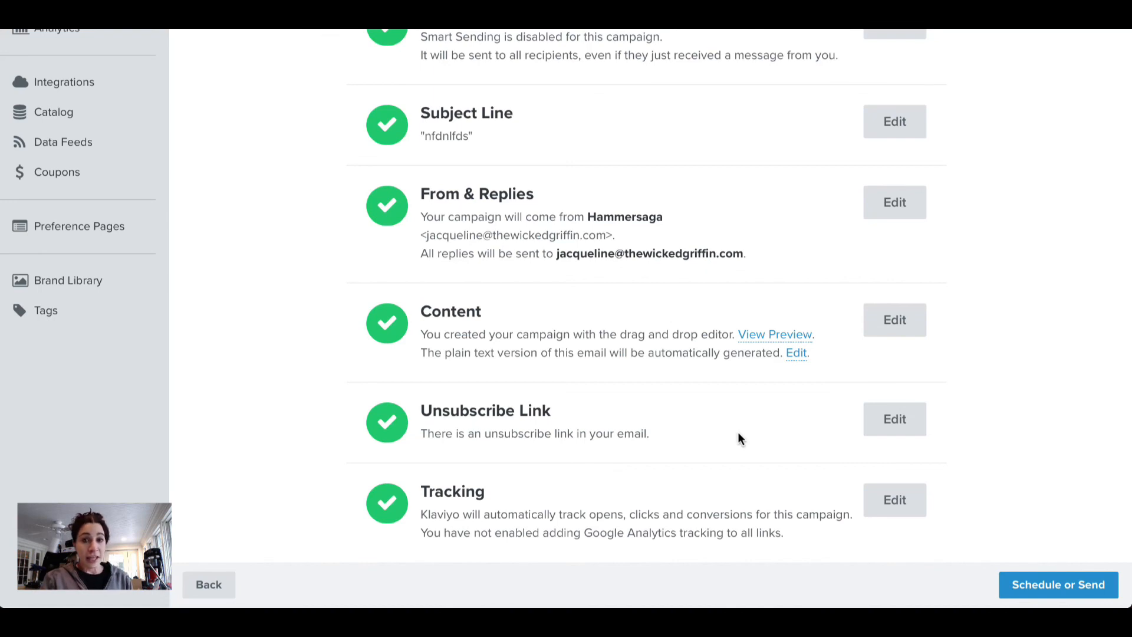